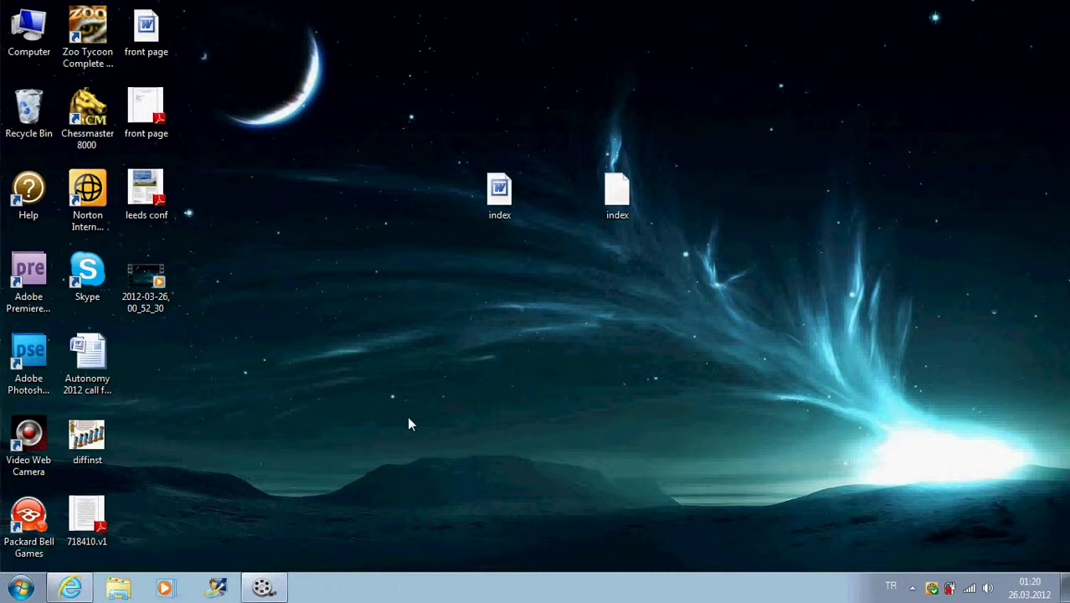
- Restore the browser showing the cPanel home dashboard, scrolled to the top
click(72, 588)
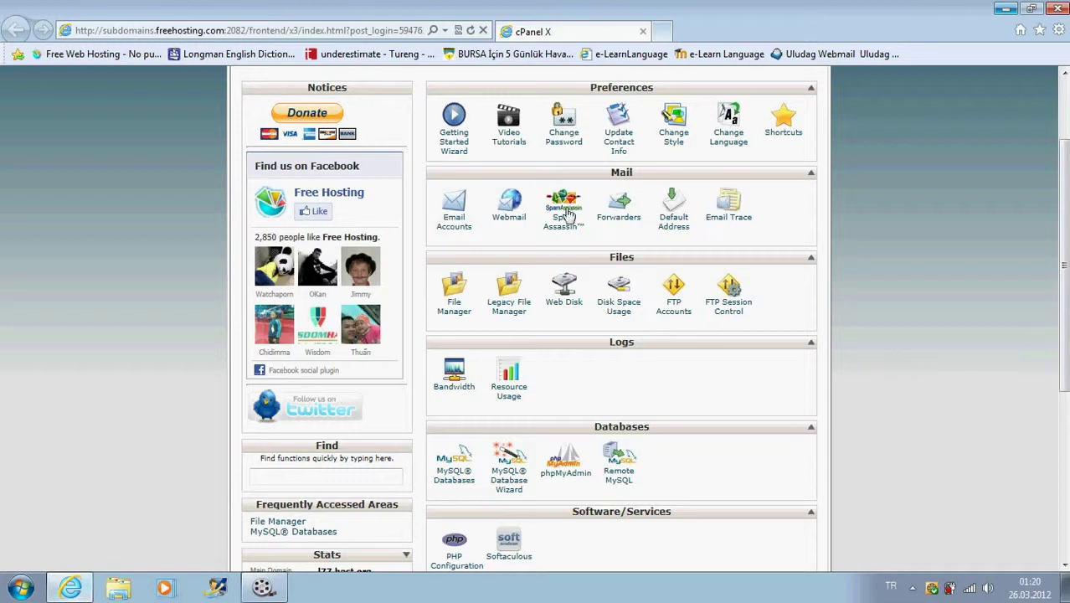
scroll(562, 272, up, 1)
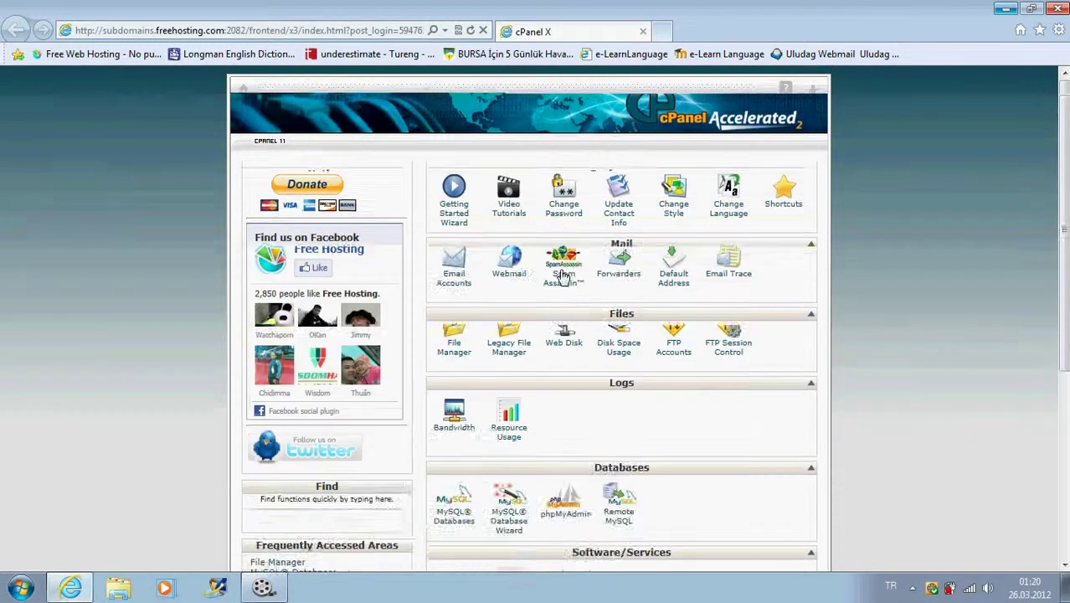
scroll(562, 277, up, 2)
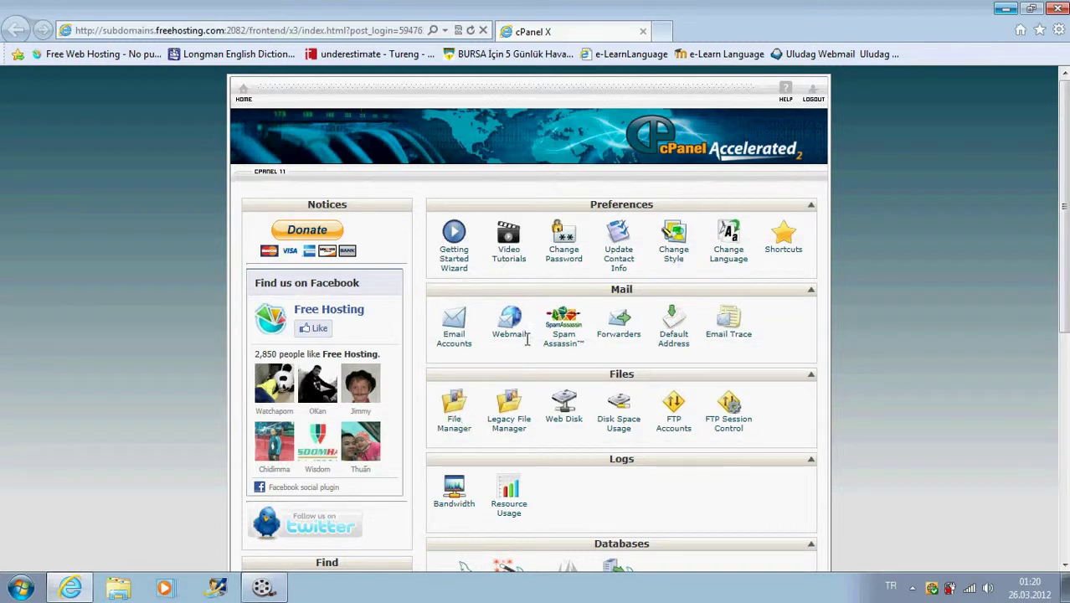
- Open File Manager at the public_html web root in a new tab
click(455, 412)
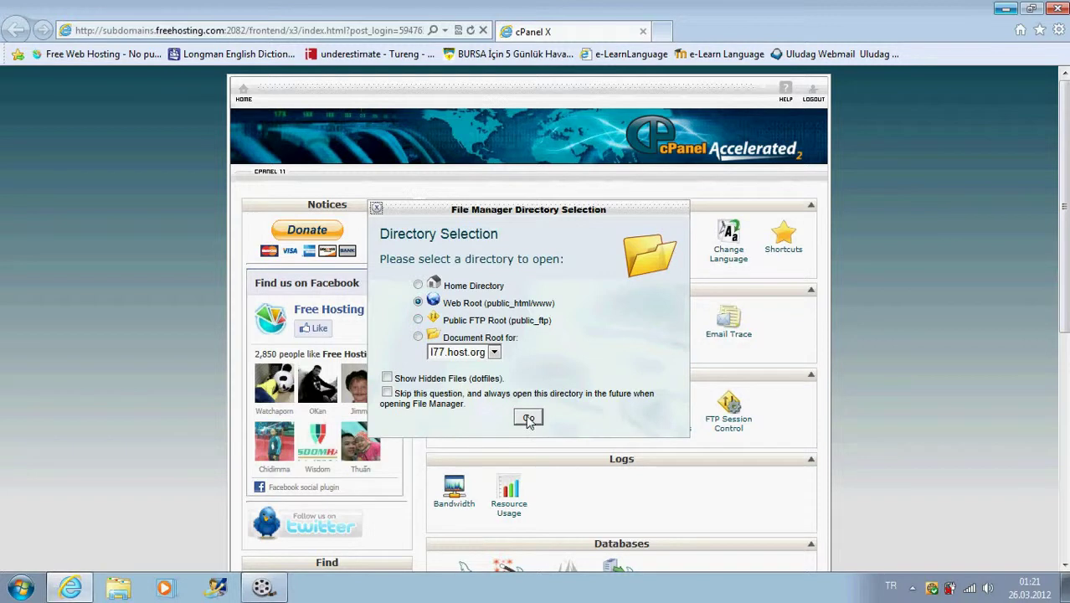
click(528, 419)
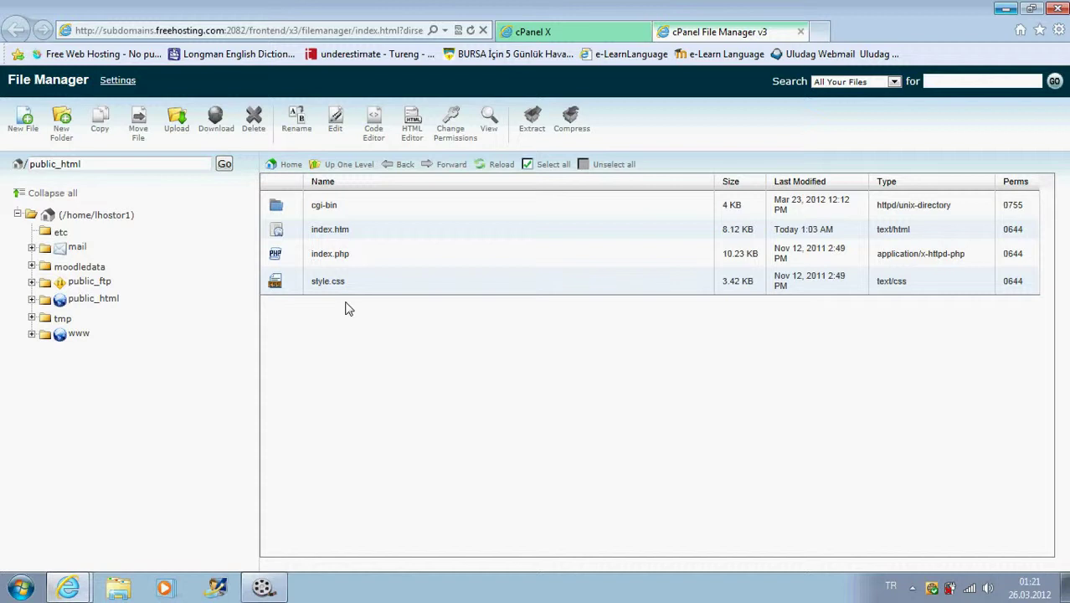
- Load moodle.org in a new browser tab
click(821, 32)
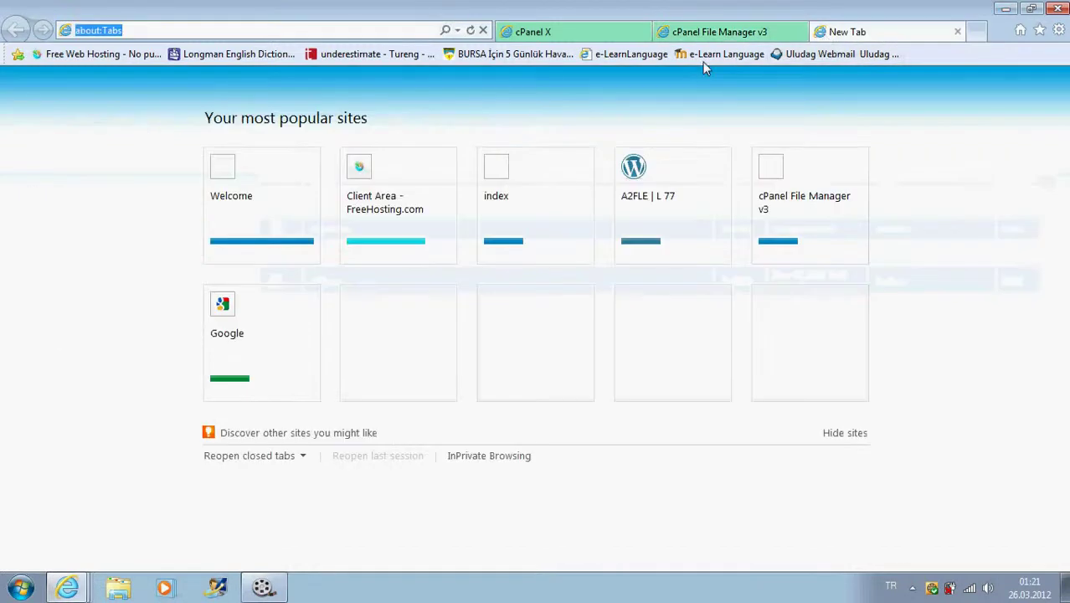
text(moodl)
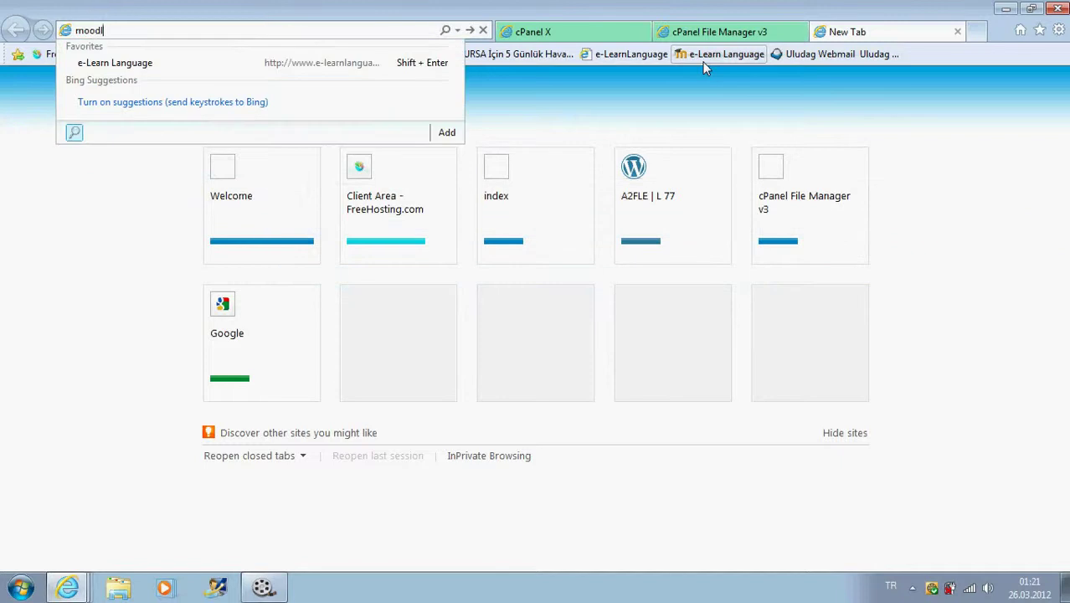
text(e.org)
key(Return)
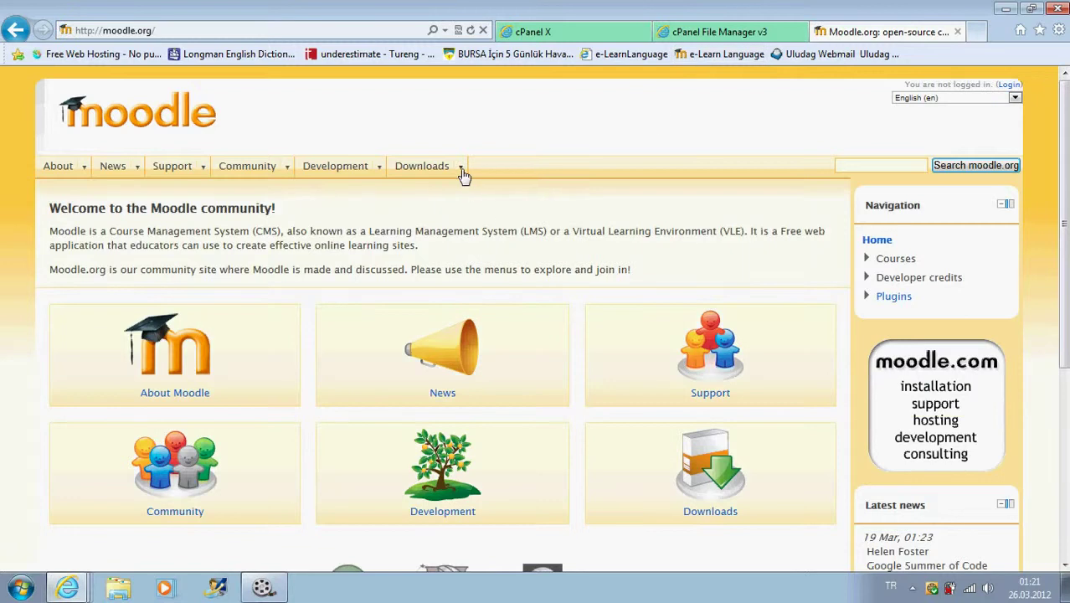
- Go to the standard Moodle packages and highlight the Moodle 1.9.17+ build
mouse_move(461, 172)
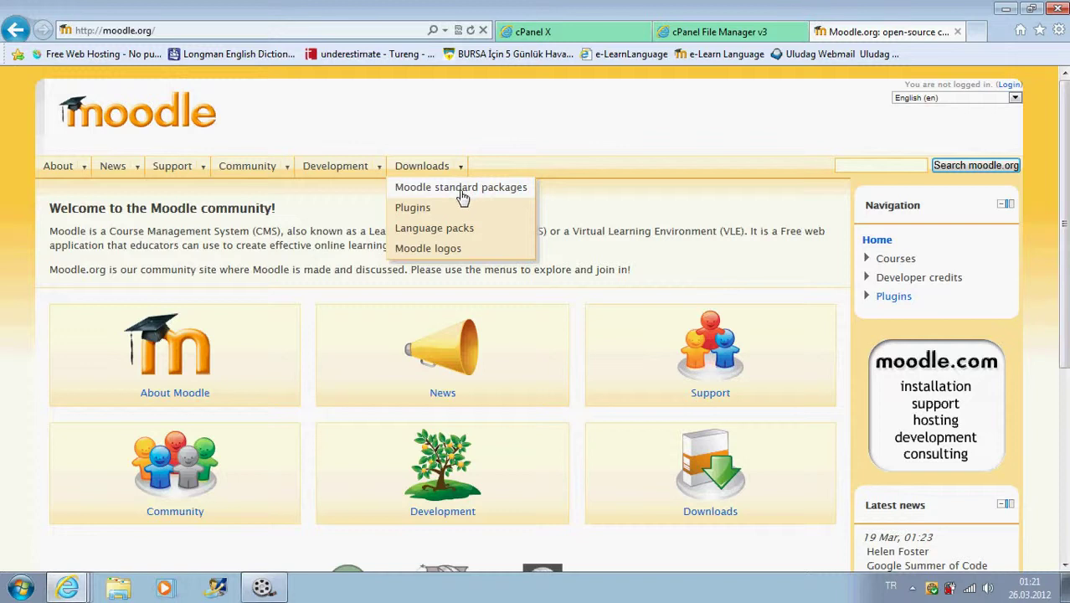
click(461, 194)
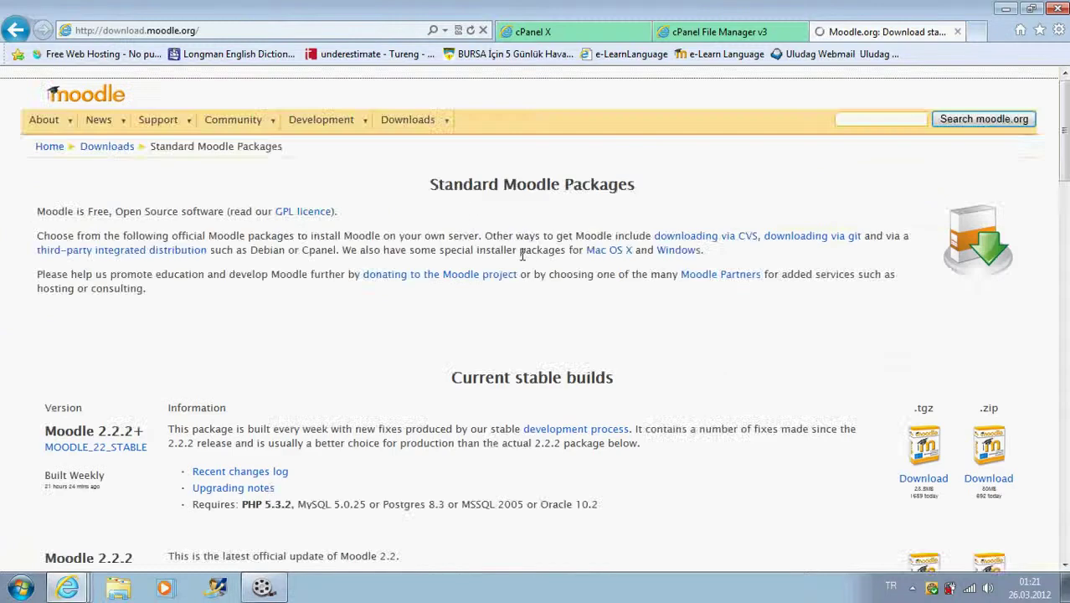
scroll(516, 244, down, 7)
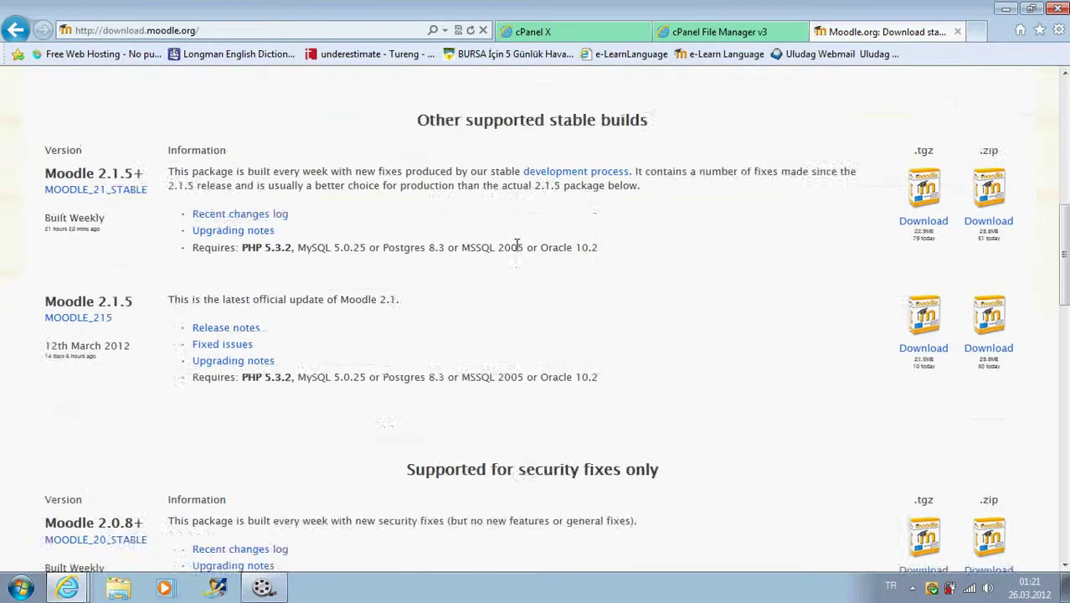
scroll(517, 245, down, 3)
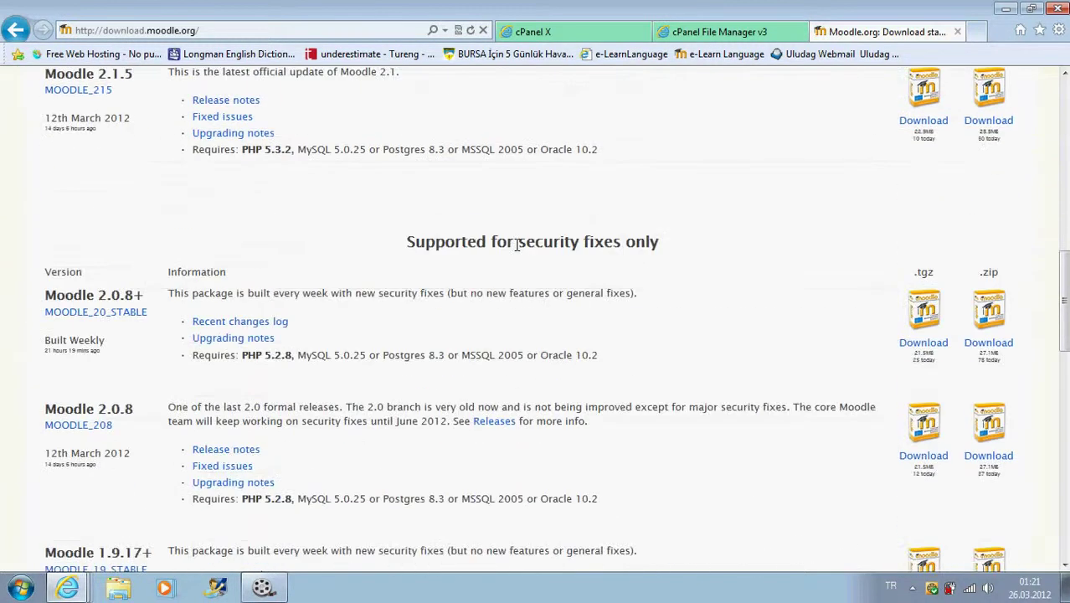
scroll(516, 244, down, 4)
scroll(516, 244, down, 1)
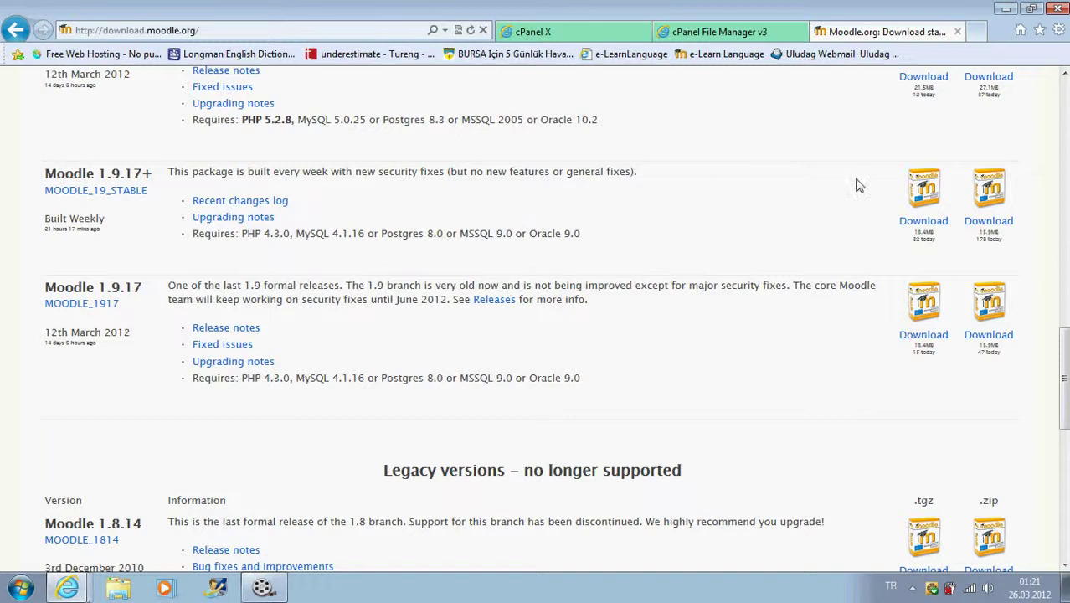
drag(46, 173, 153, 173)
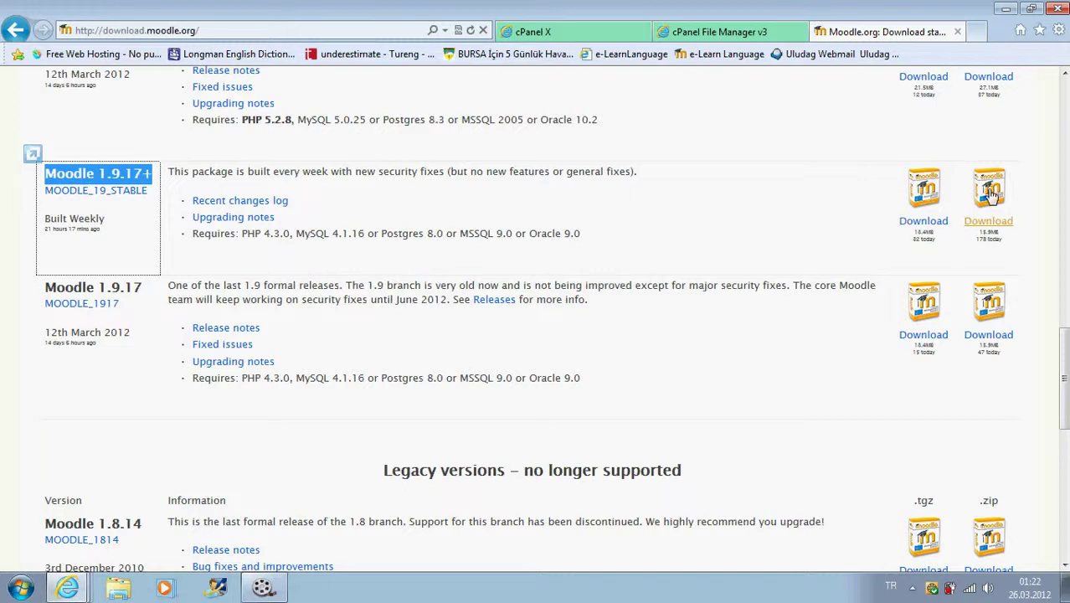
- Save the Moodle 1.9.17+ zip to the Desktop as moodle-latest-1917, then close the download tab
click(989, 209)
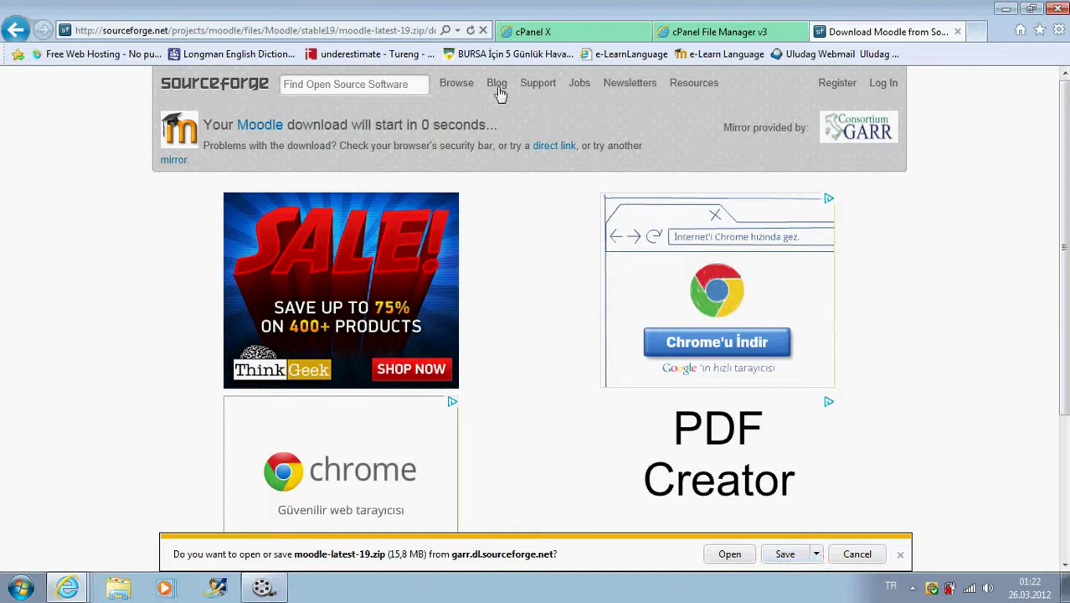
click(816, 556)
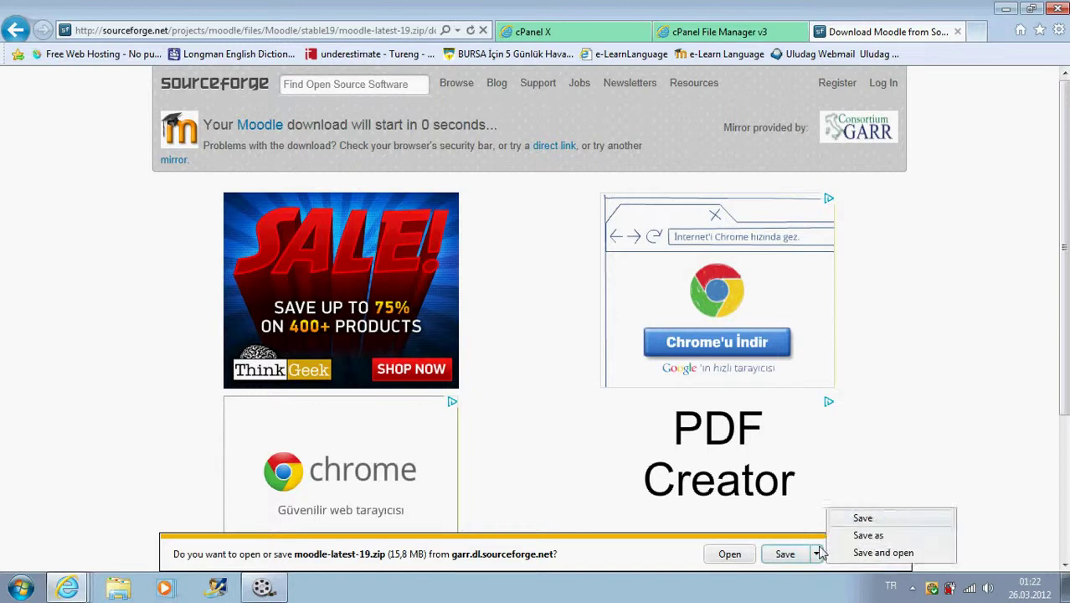
click(860, 541)
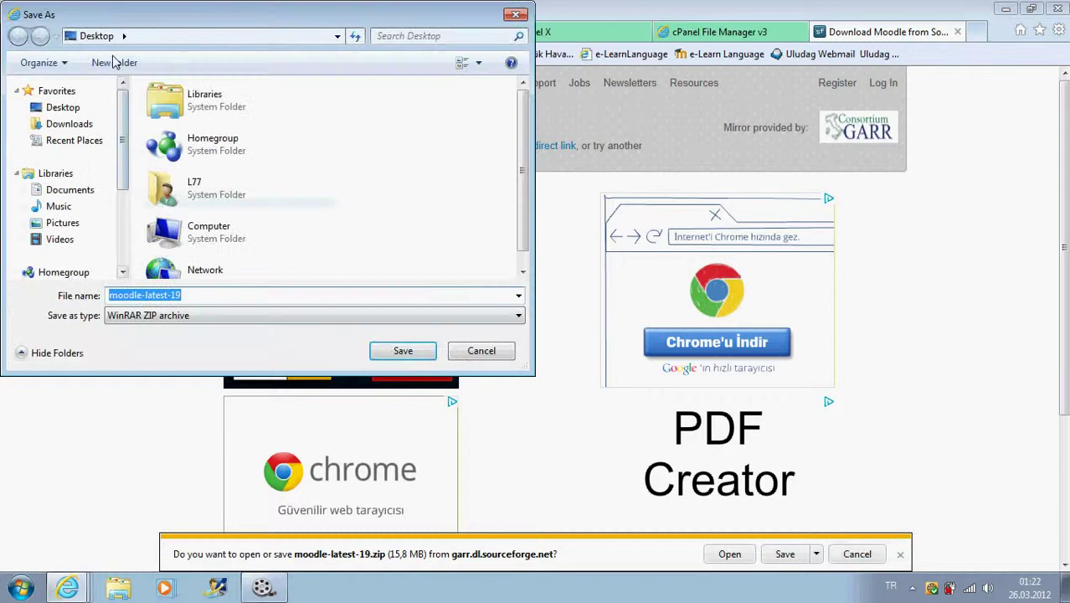
click(185, 294)
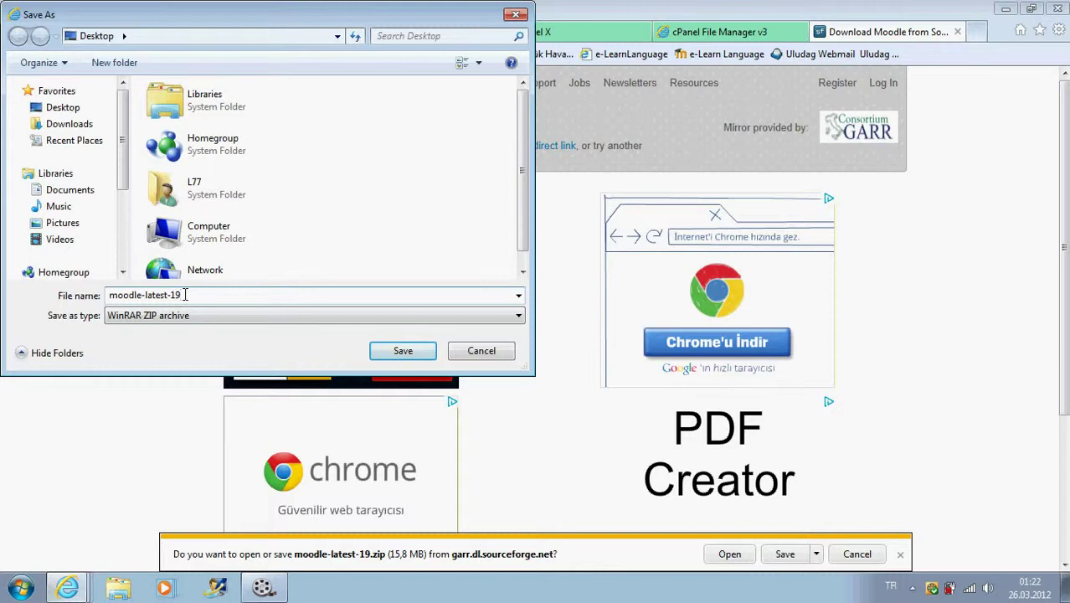
click(398, 359)
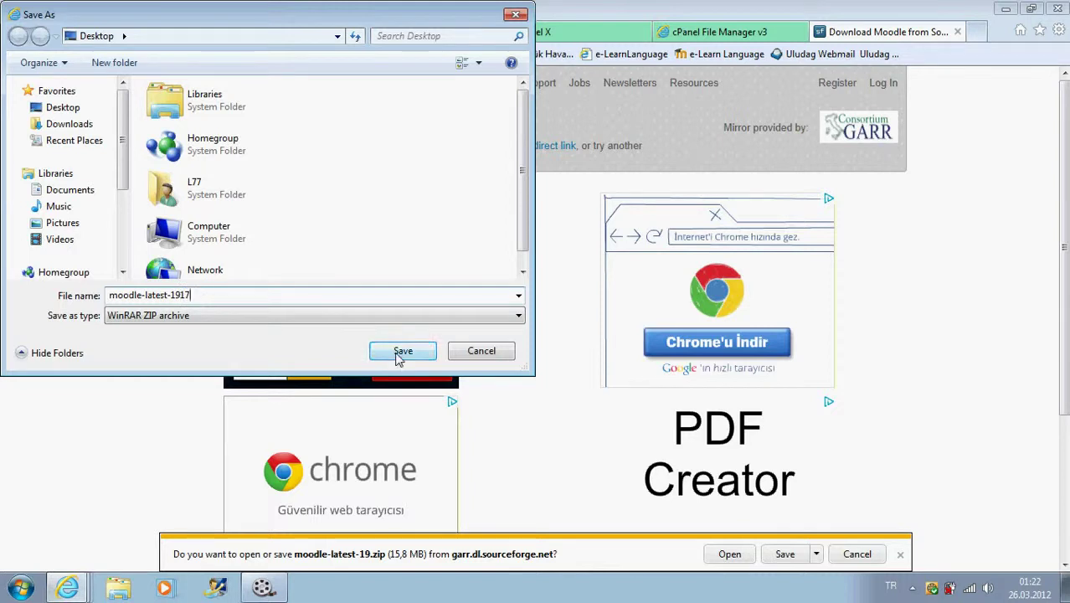
click(399, 358)
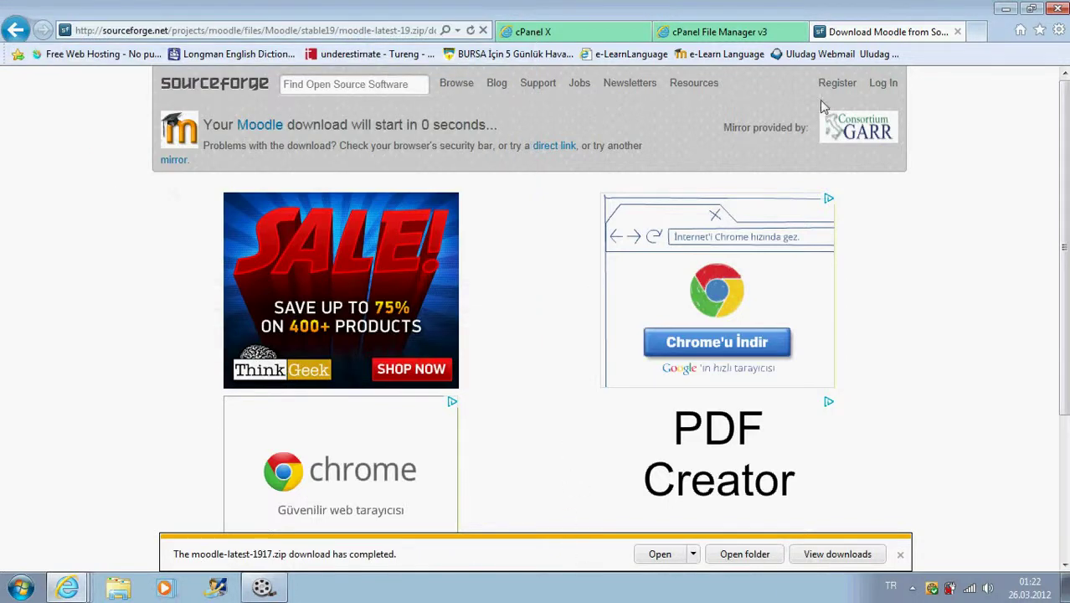
click(958, 34)
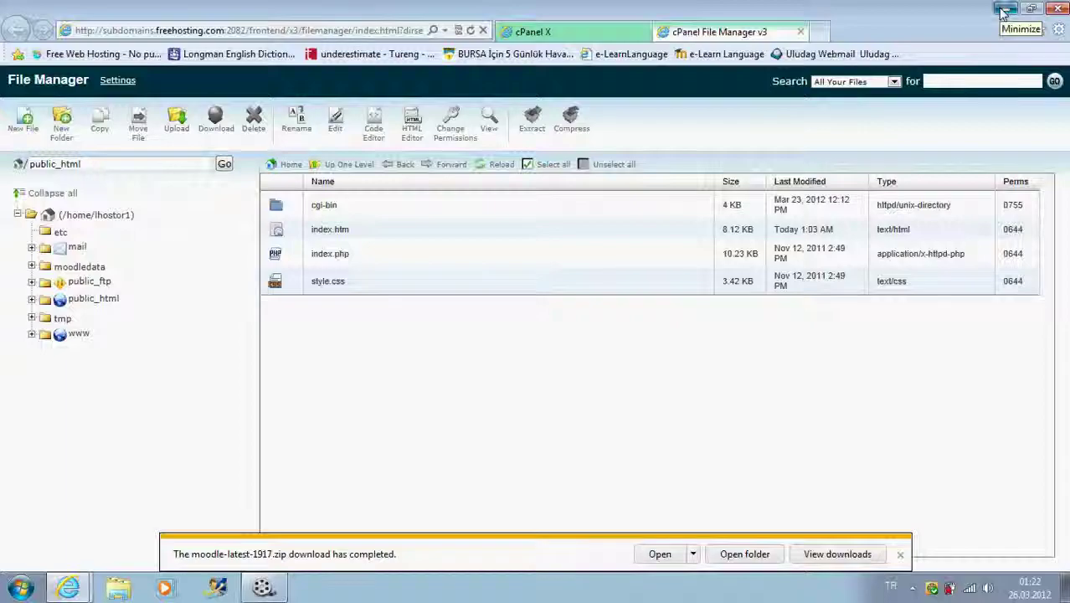
- Check moodle-latest-1917 is on the desktop, then return to the public_html file listing
click(1004, 10)
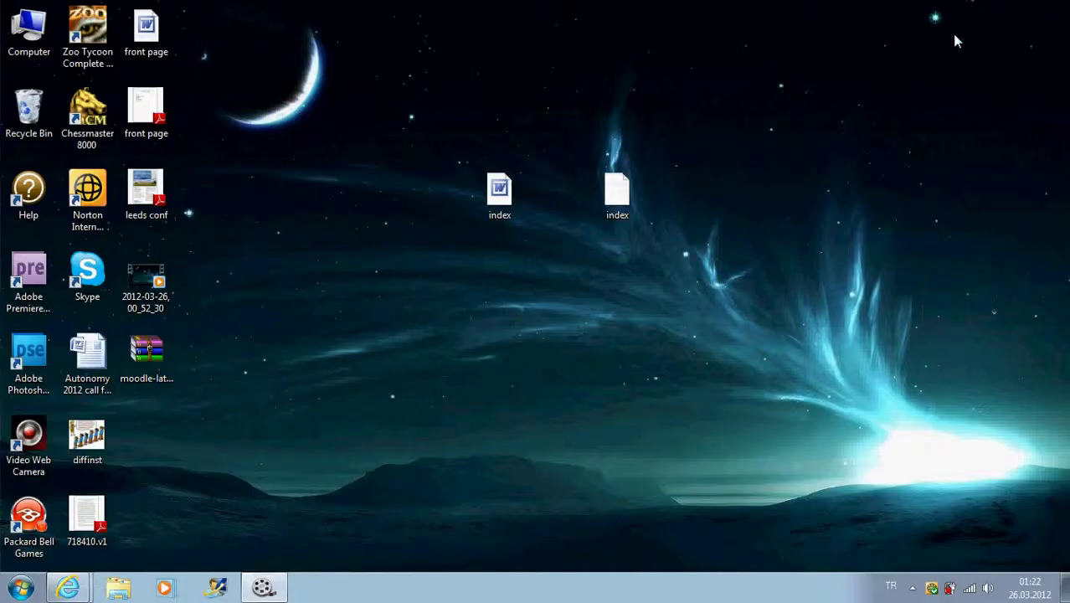
click(156, 358)
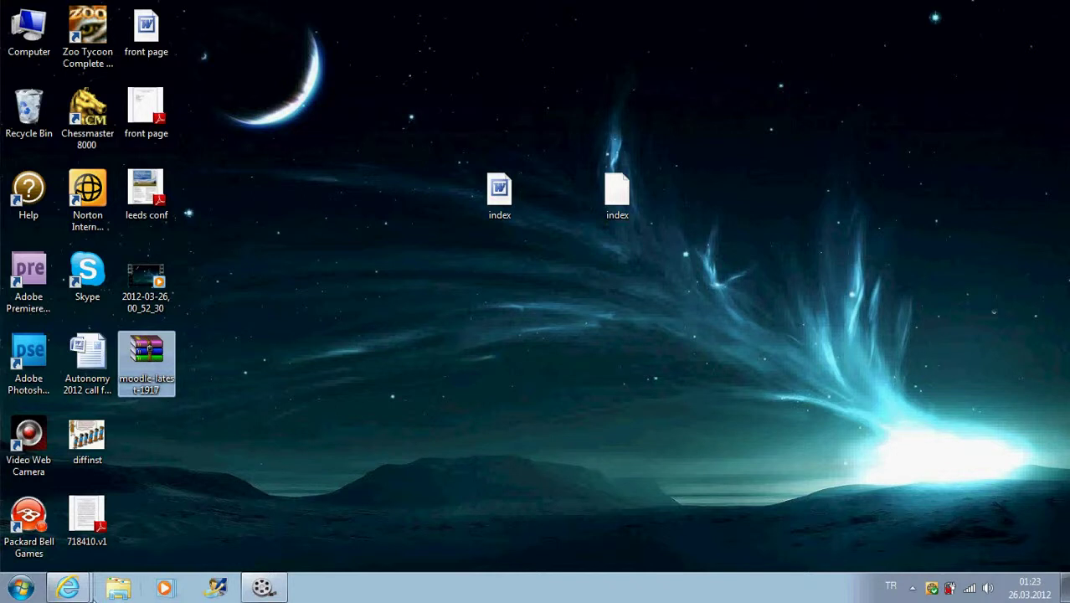
click(88, 590)
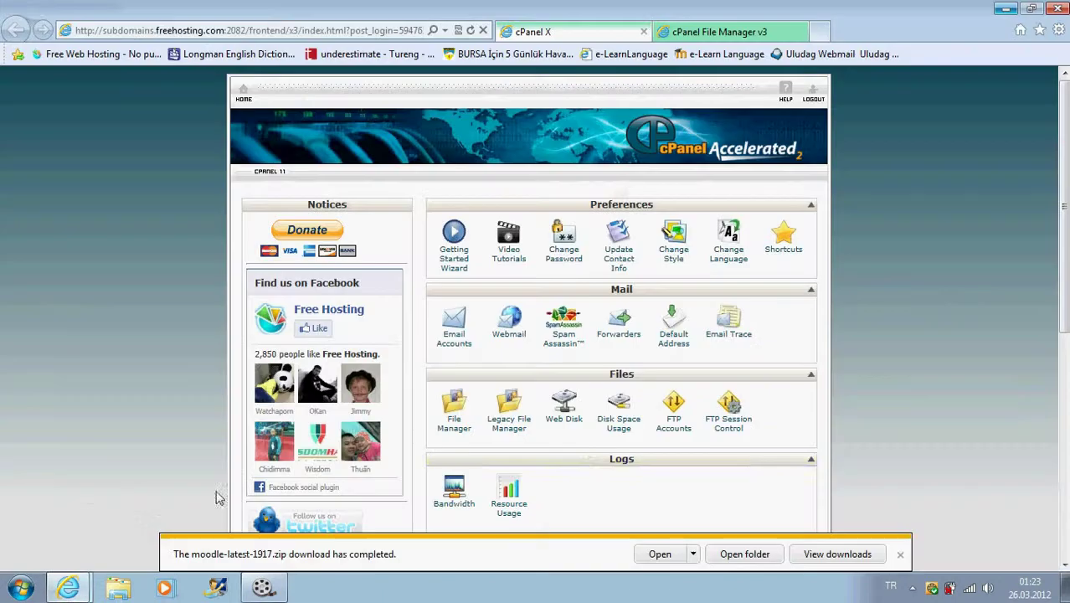
click(900, 554)
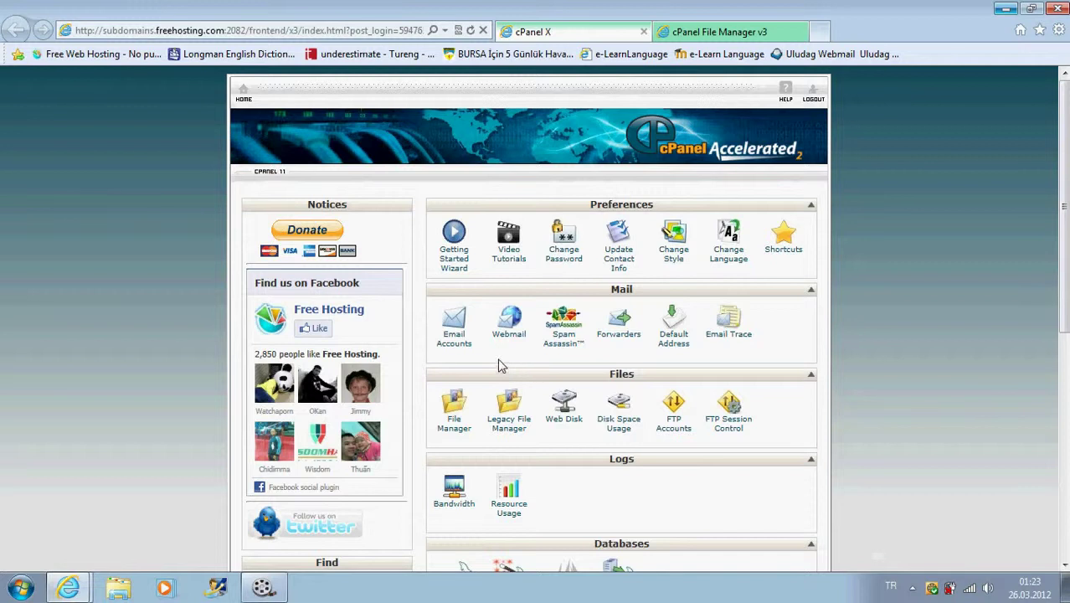
click(455, 419)
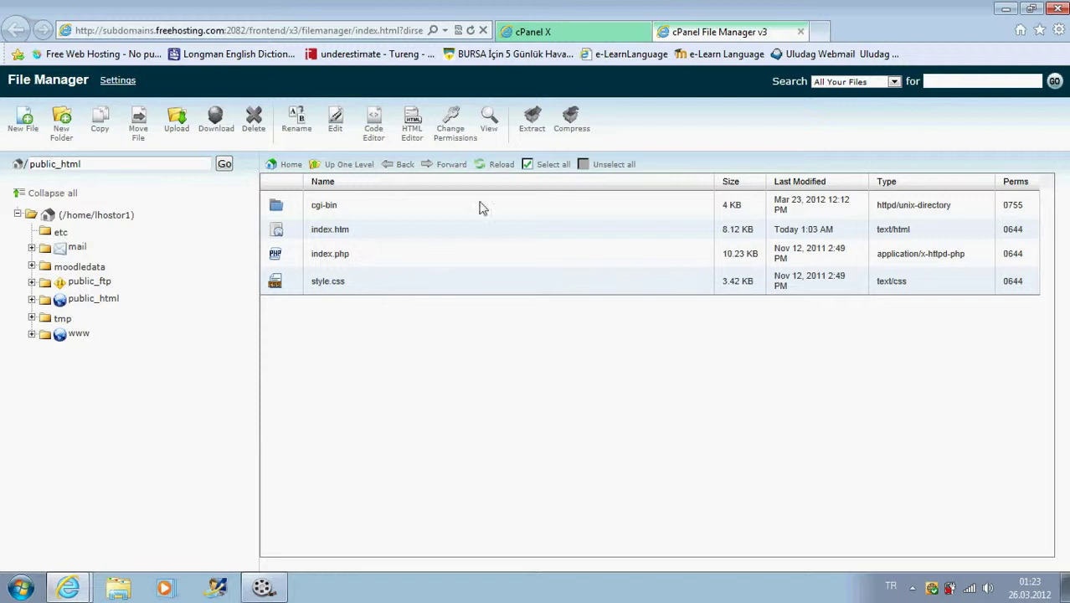
- Upload moodle-latest-1917.zip from the Desktop into public_html and return to the listing
click(174, 120)
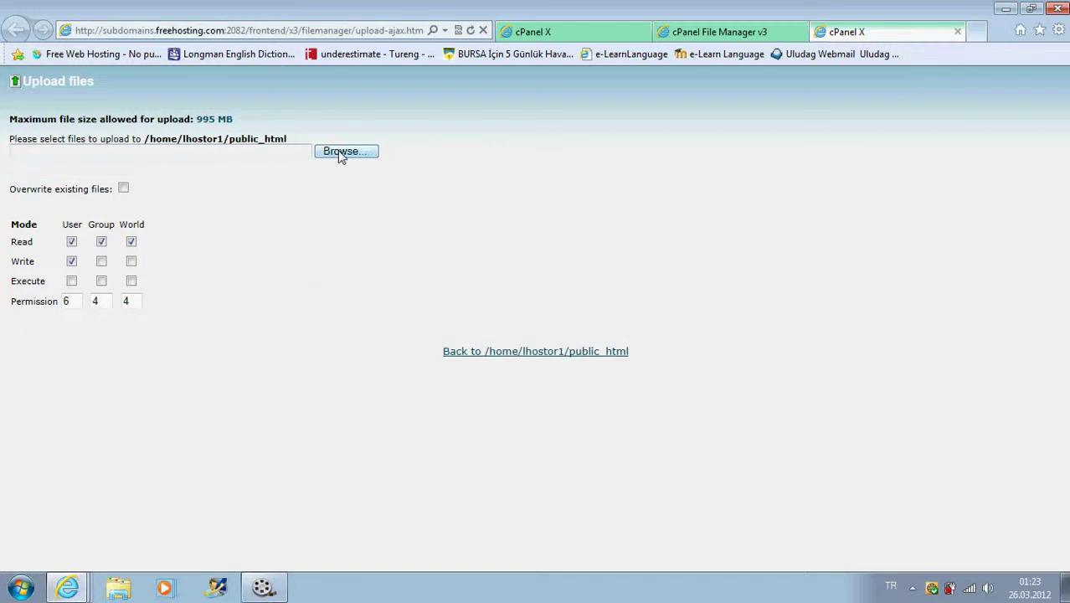
click(341, 154)
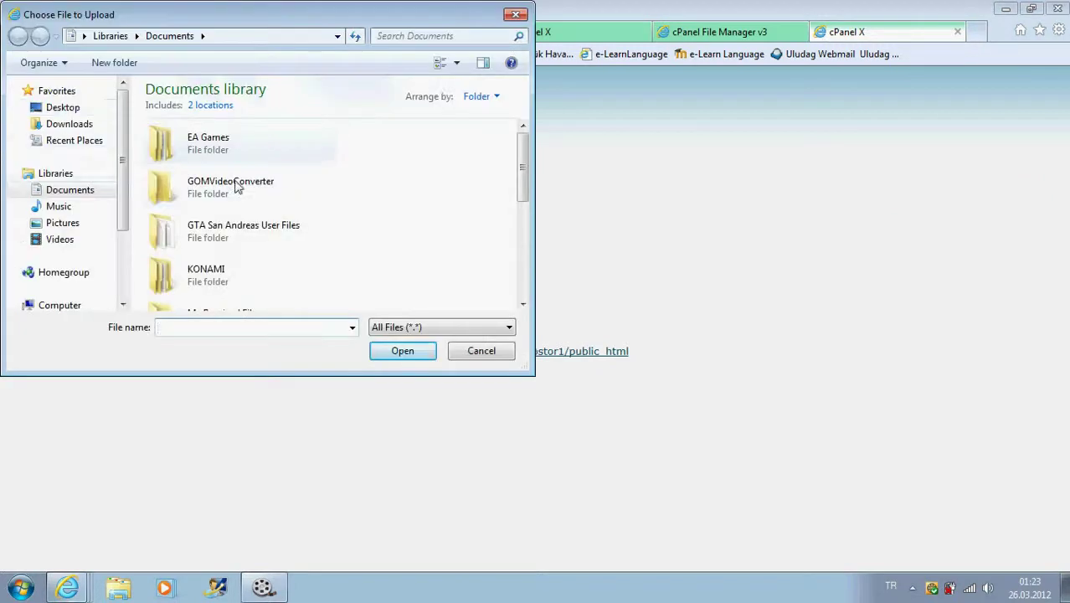
click(70, 109)
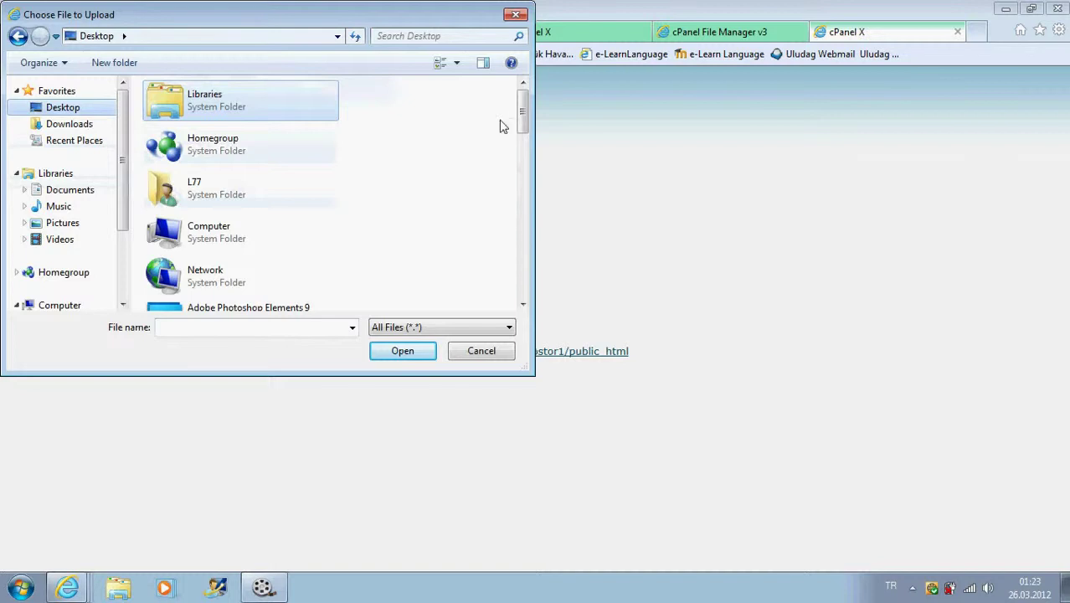
drag(521, 117, 530, 283)
click(226, 289)
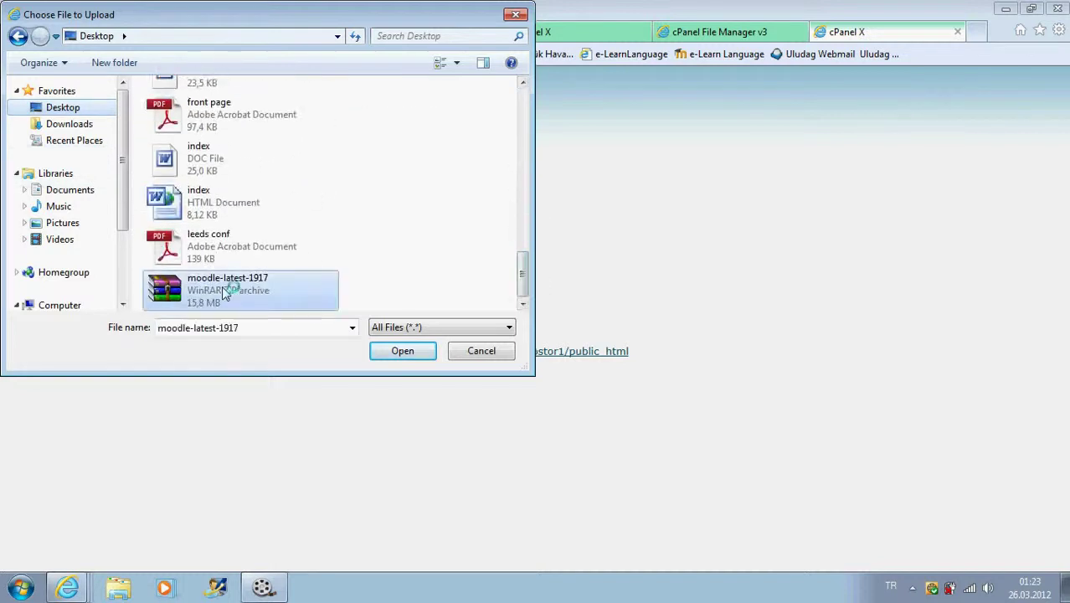
click(403, 351)
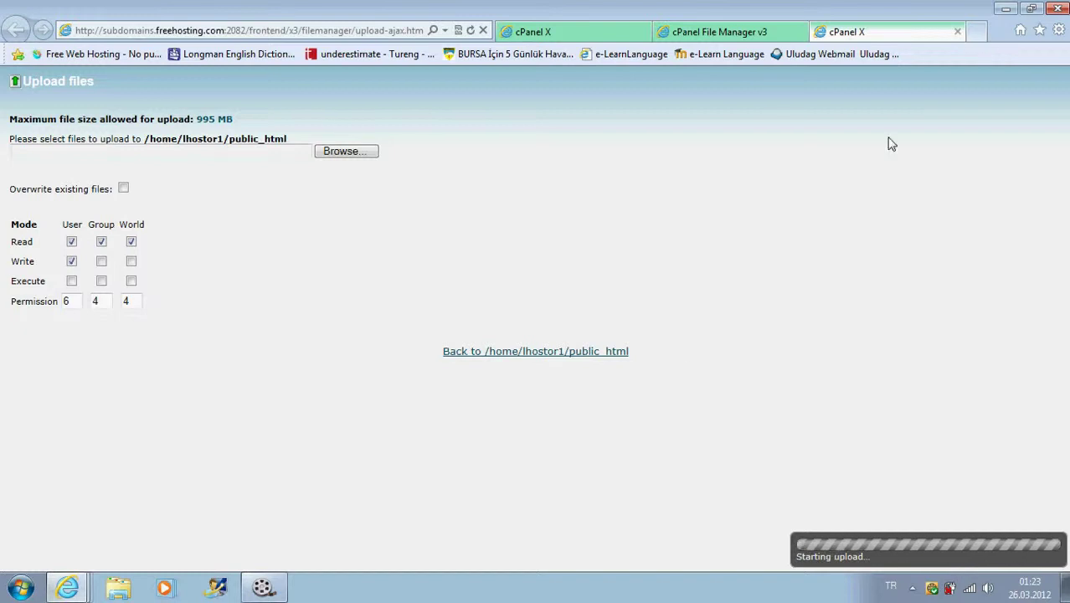
click(711, 33)
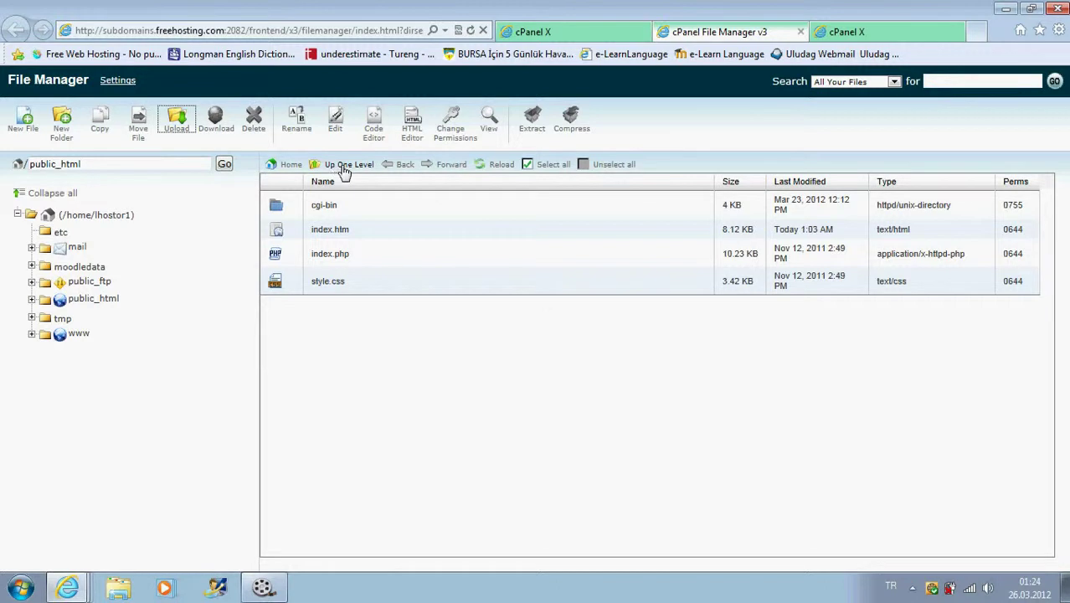
- Delete the old moodledata folder from the account's home directory
click(344, 166)
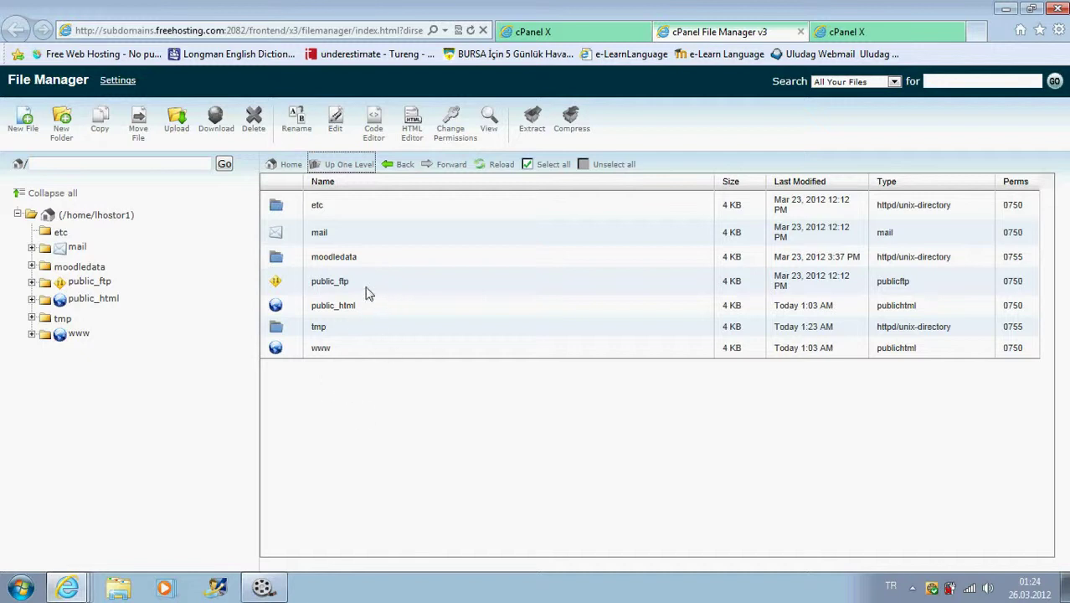
click(283, 264)
click(254, 125)
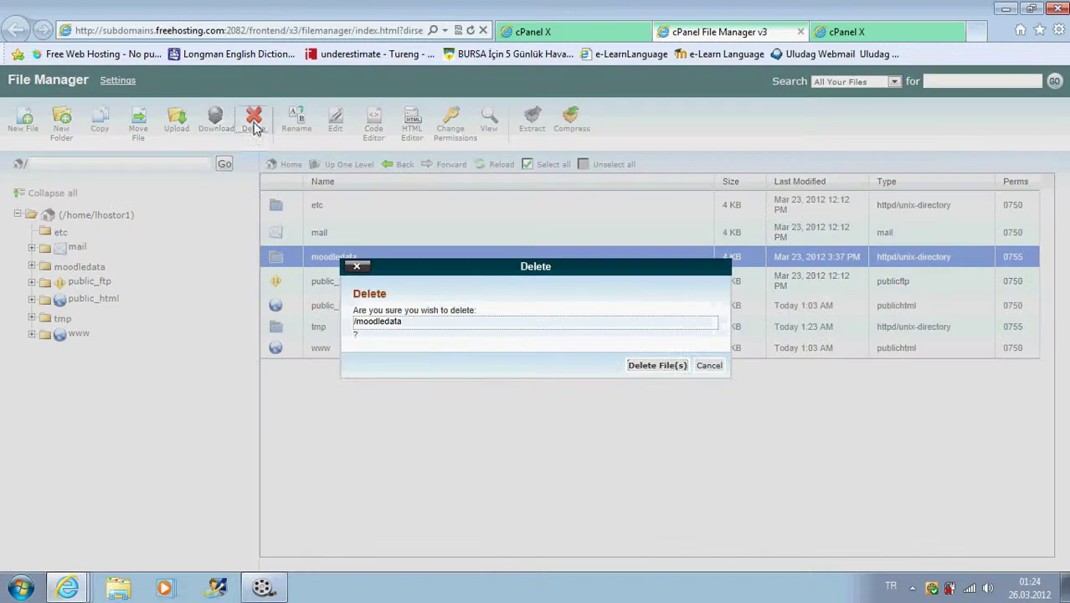
click(645, 366)
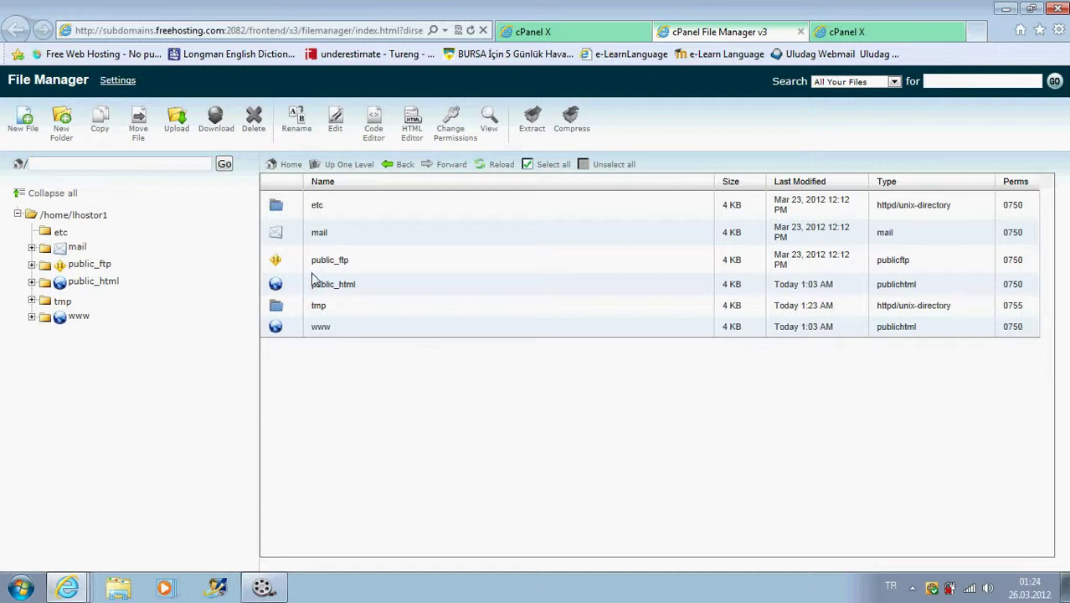
- Create a new empty moodledata folder in the home directory and refresh the listing
click(63, 128)
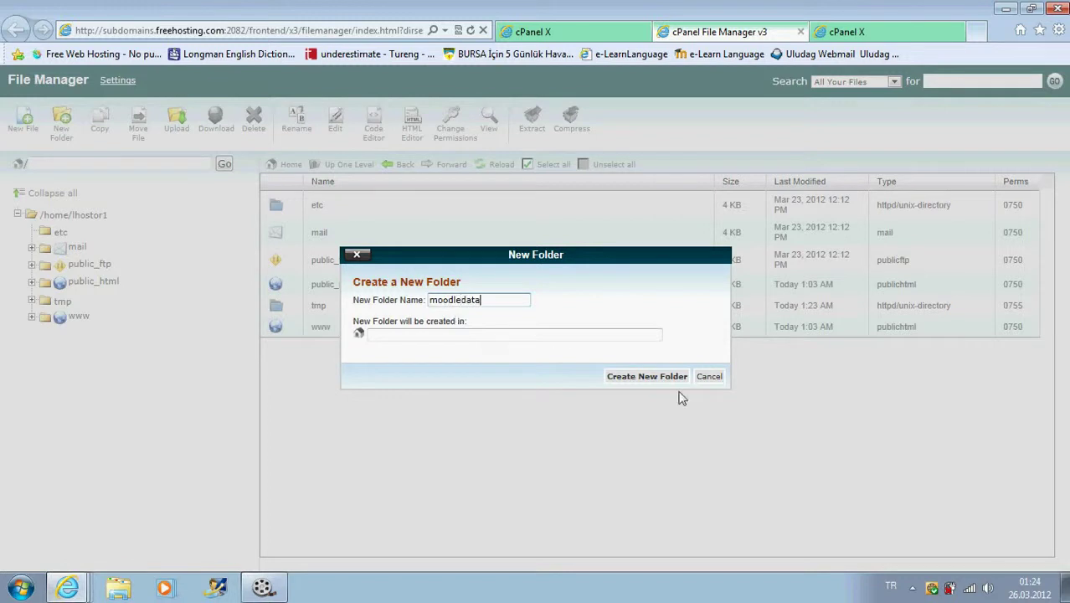
click(647, 376)
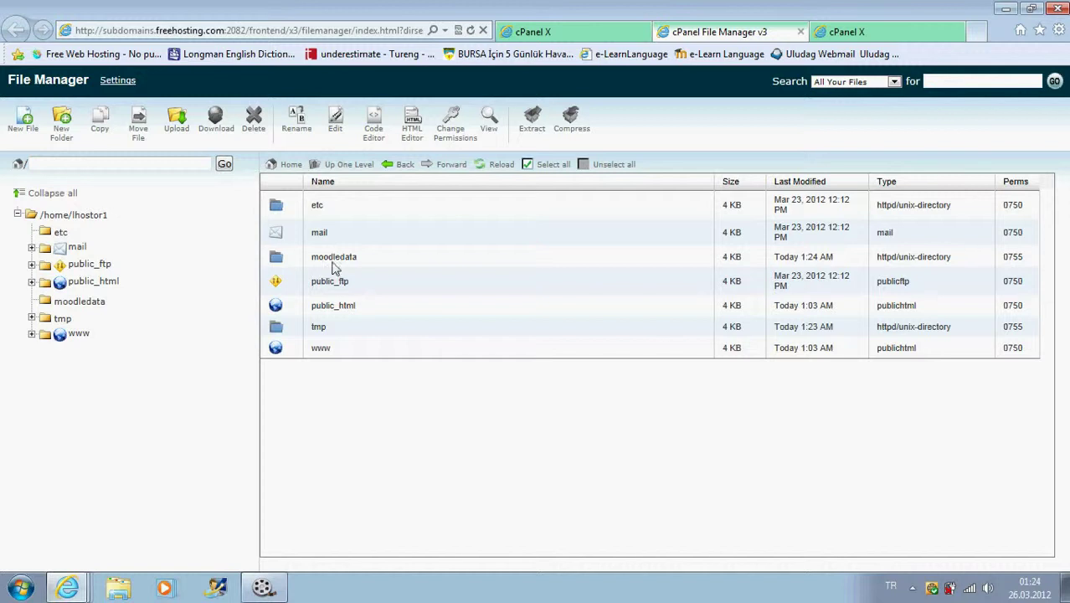
click(497, 168)
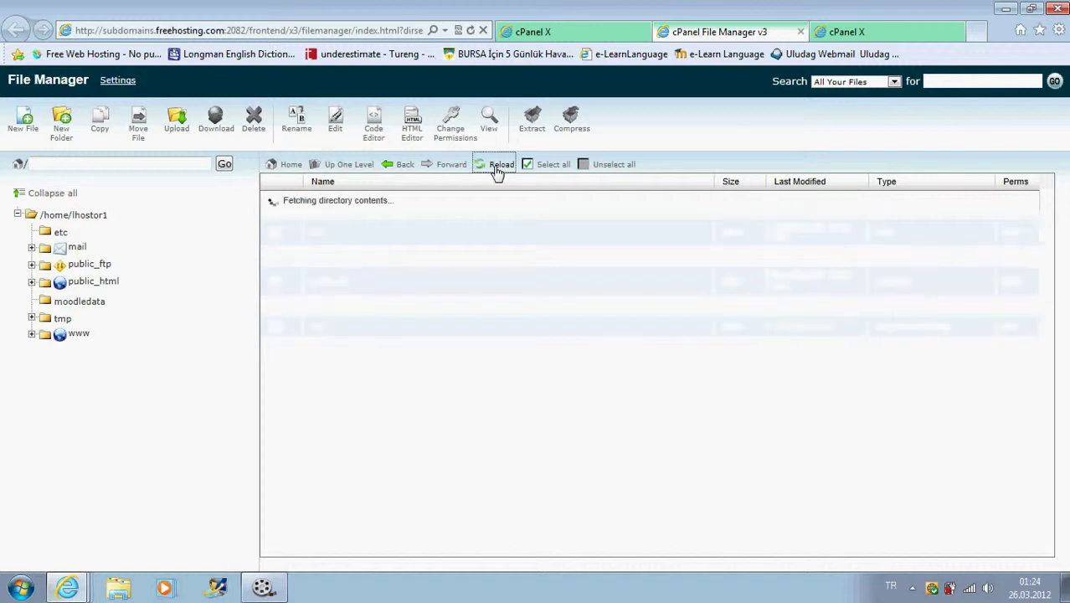
click(497, 168)
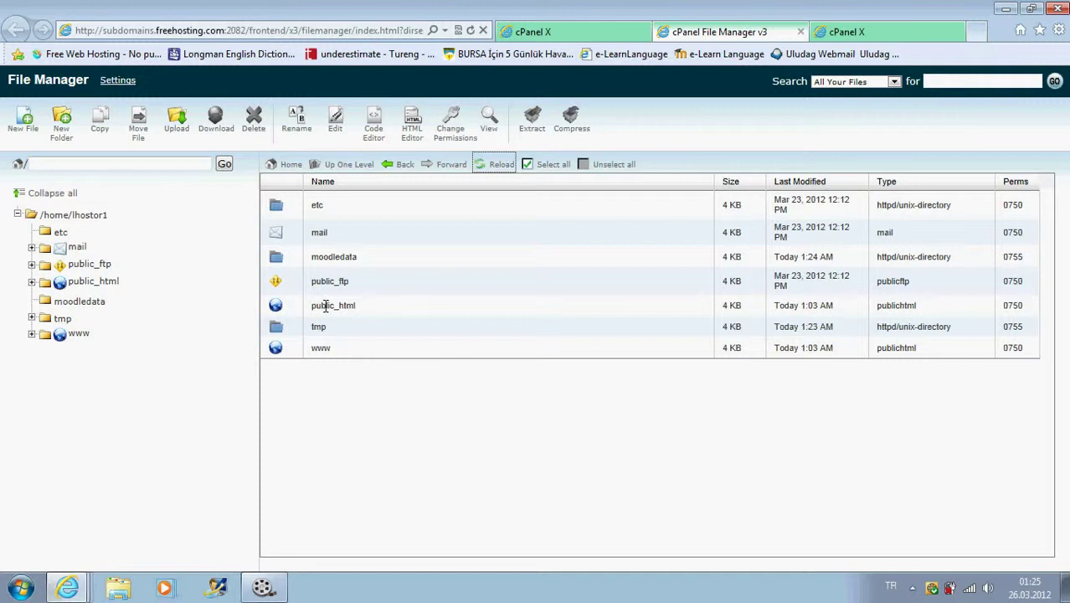
click(326, 306)
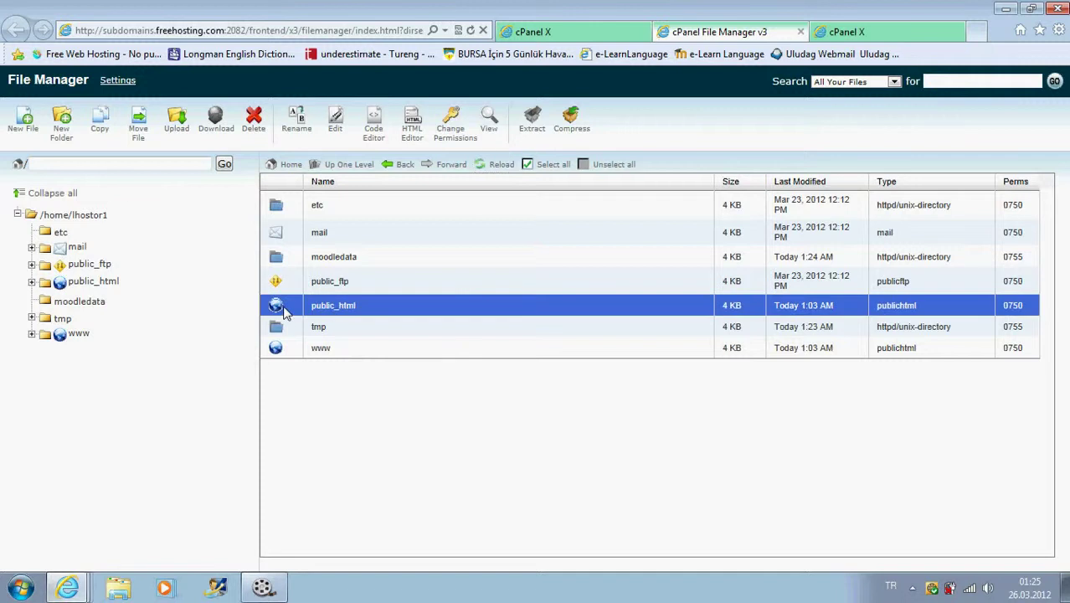
- Open public_html and monitor the Moodle zip upload until it reaches 73%
double_click(283, 308)
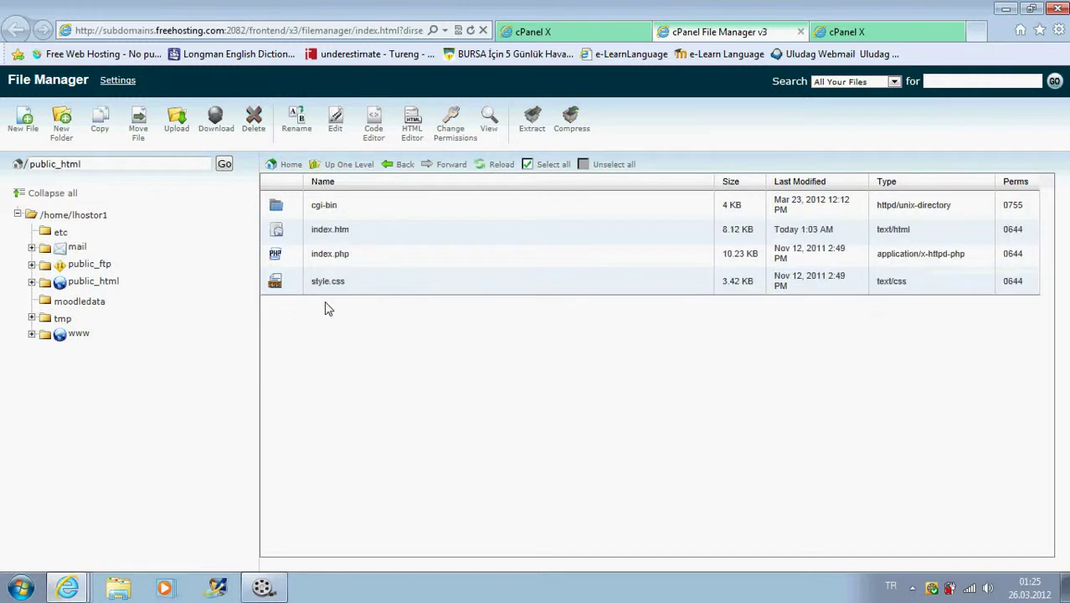
click(840, 32)
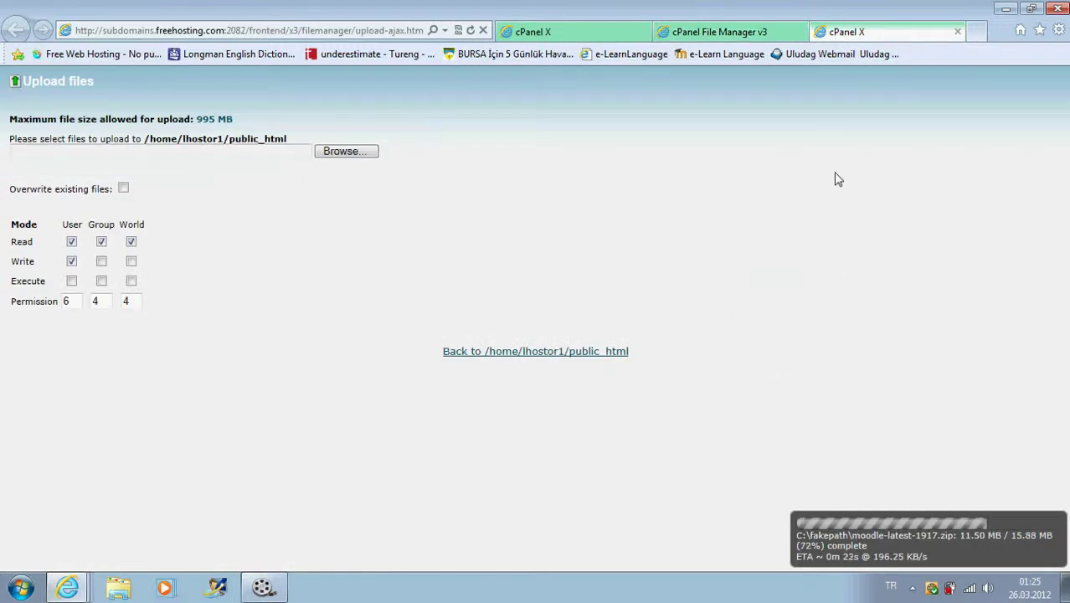
click(718, 33)
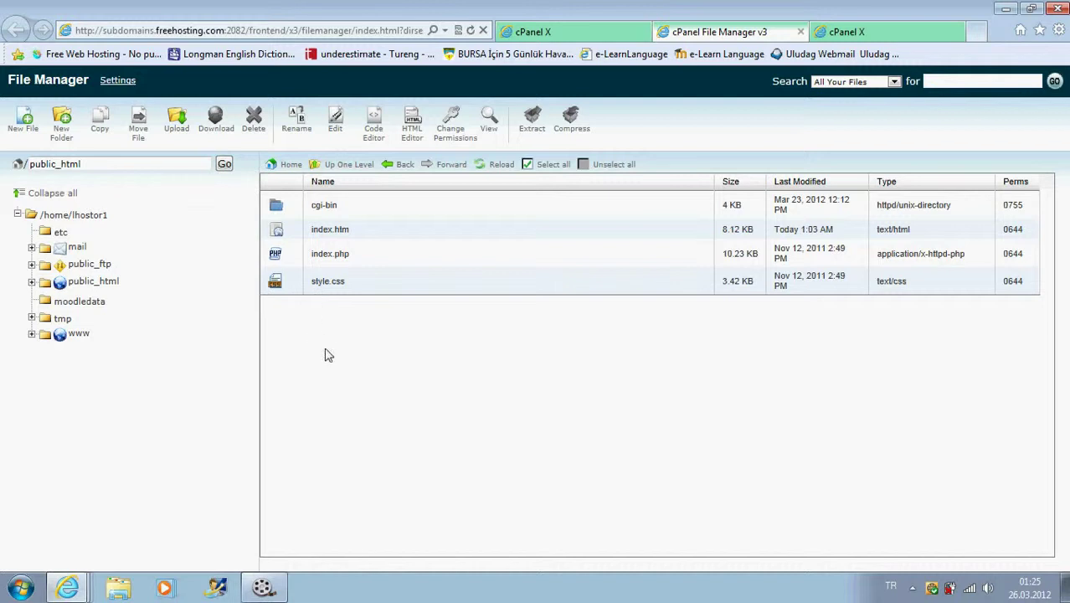
click(857, 32)
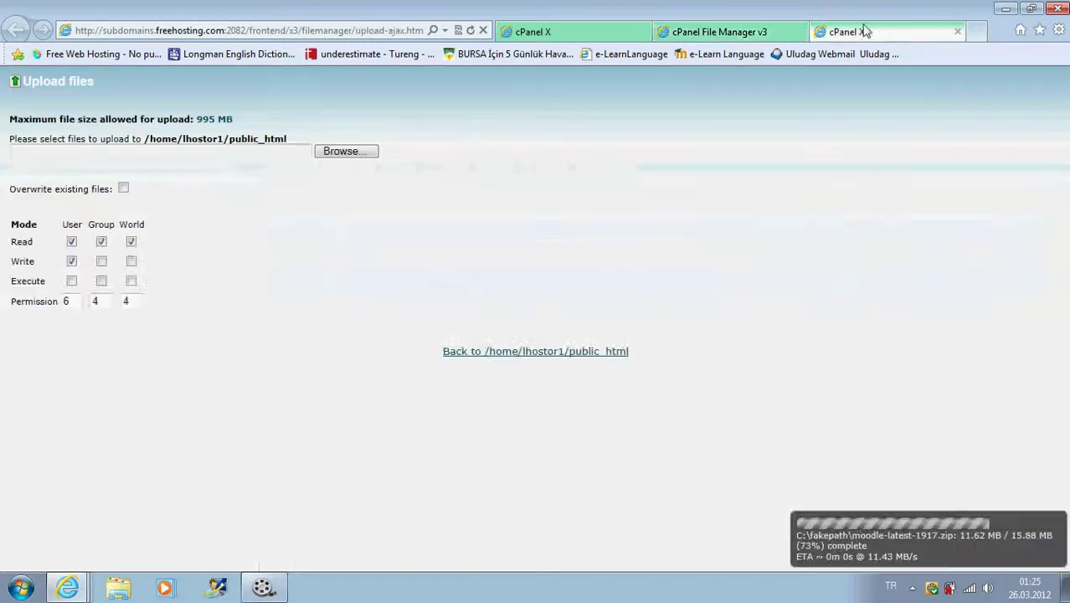
- Return to the cPanel home page and open MySQL Databases
click(747, 33)
click(557, 33)
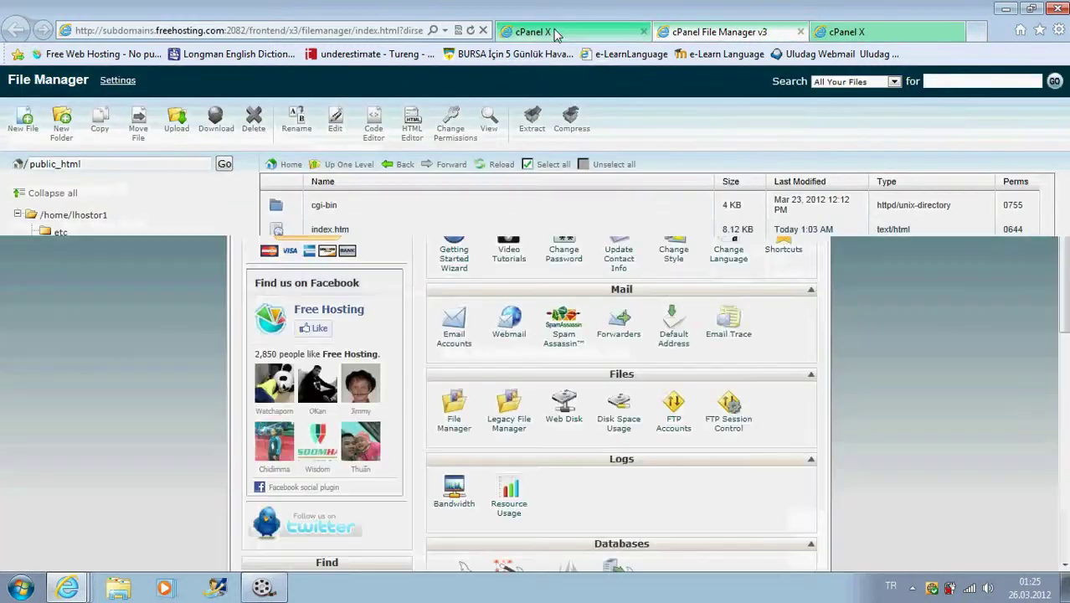
scroll(646, 338, down, 3)
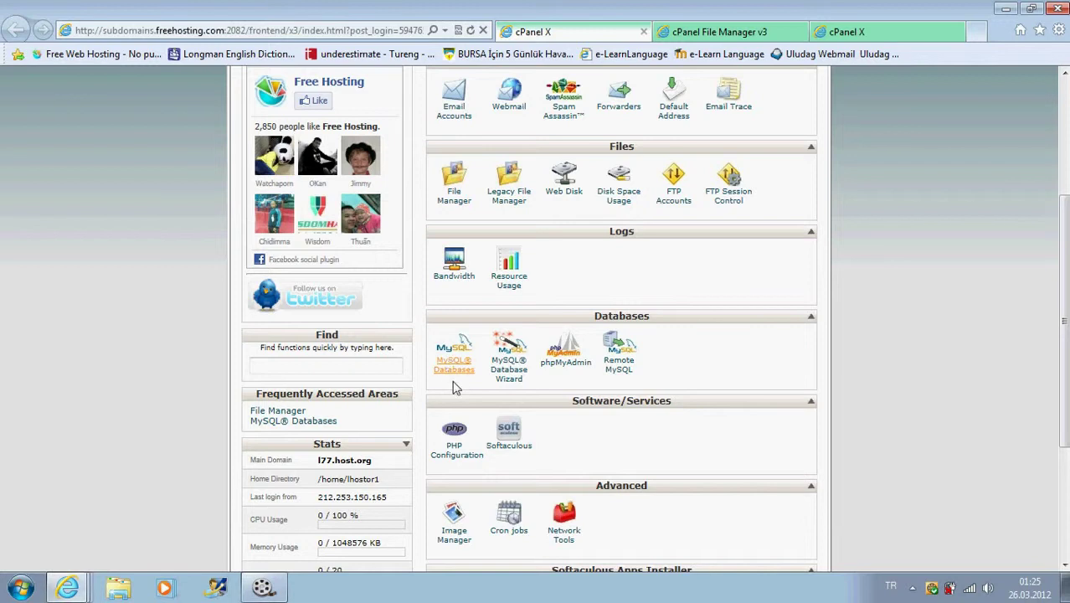
scroll(496, 322, up, 1)
scroll(497, 322, up, 3)
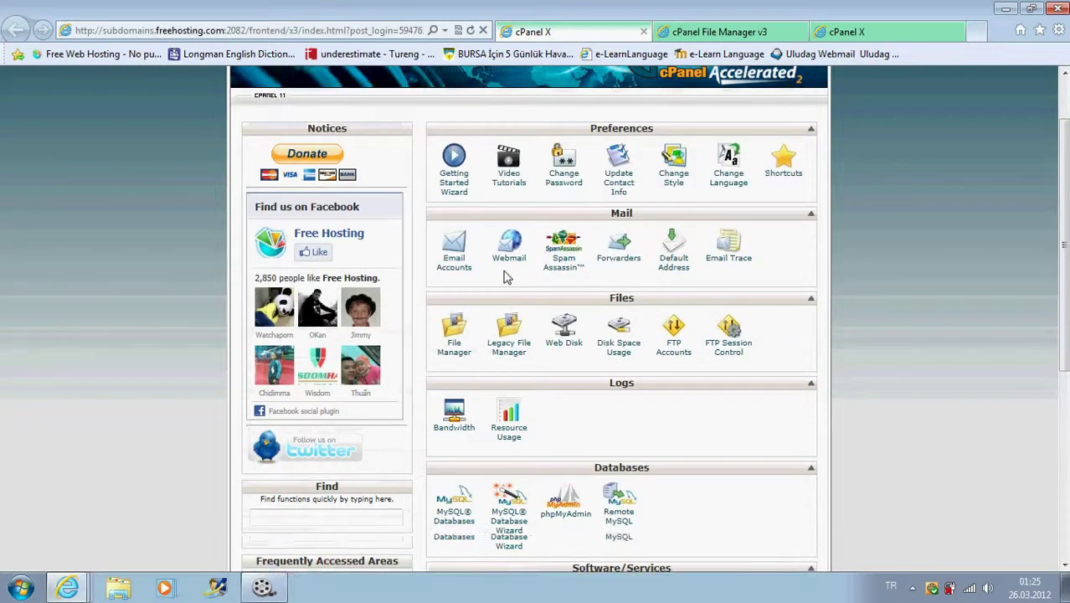
scroll(506, 285, down, 3)
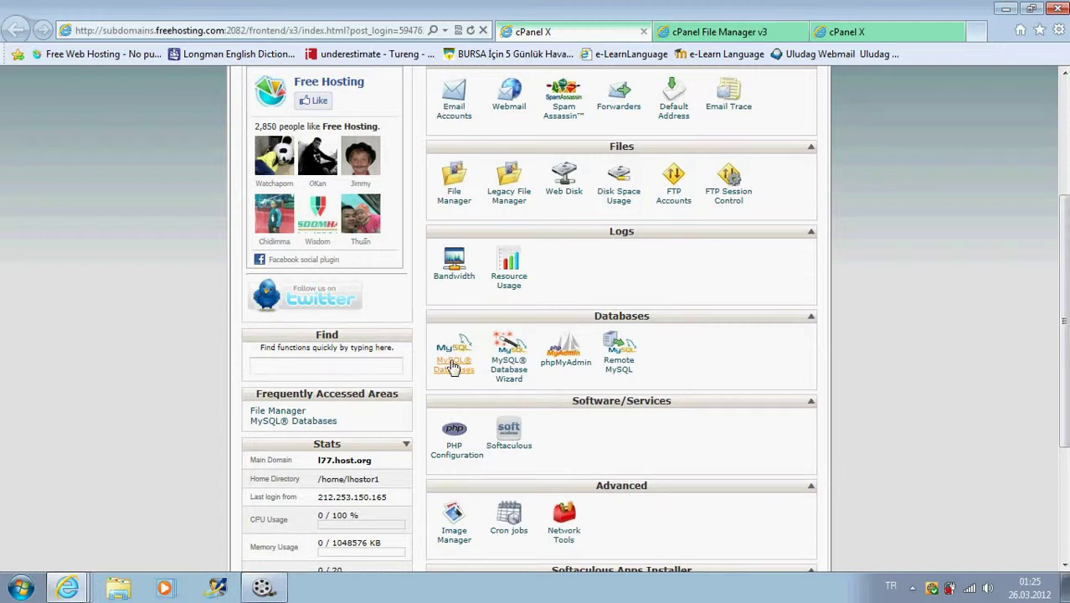
click(452, 366)
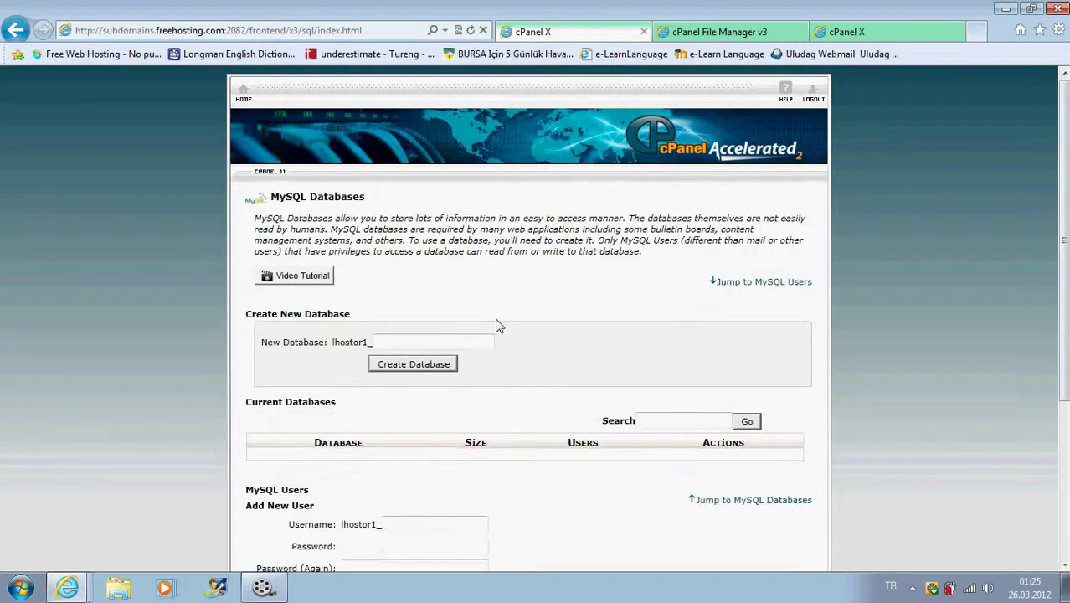
- Create the MySQL database moodle, named lhostor1_moodle, and select its full name
scroll(496, 325, down, 2)
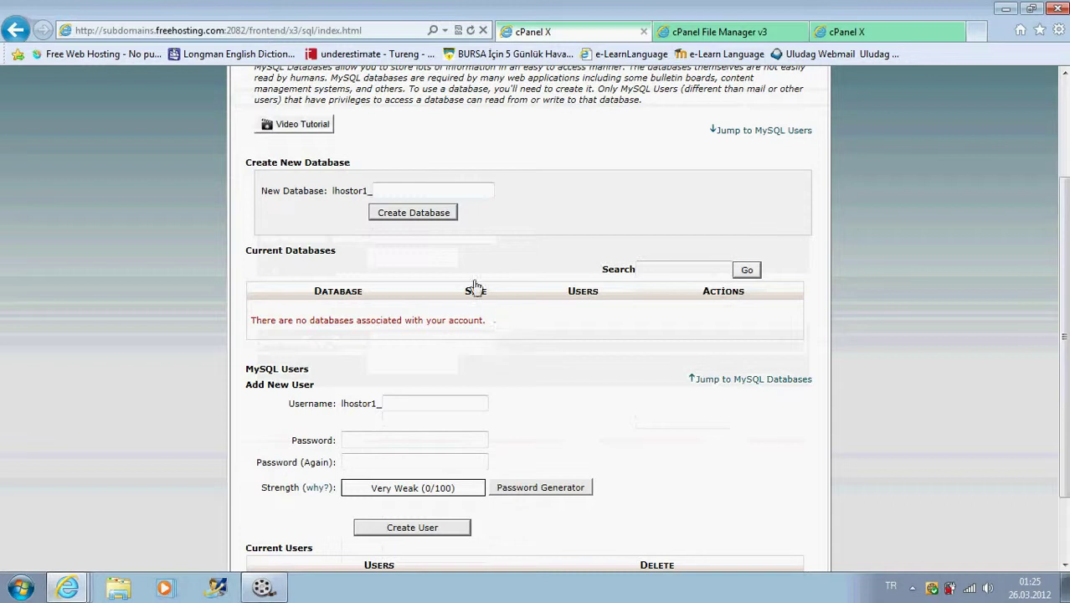
click(382, 191)
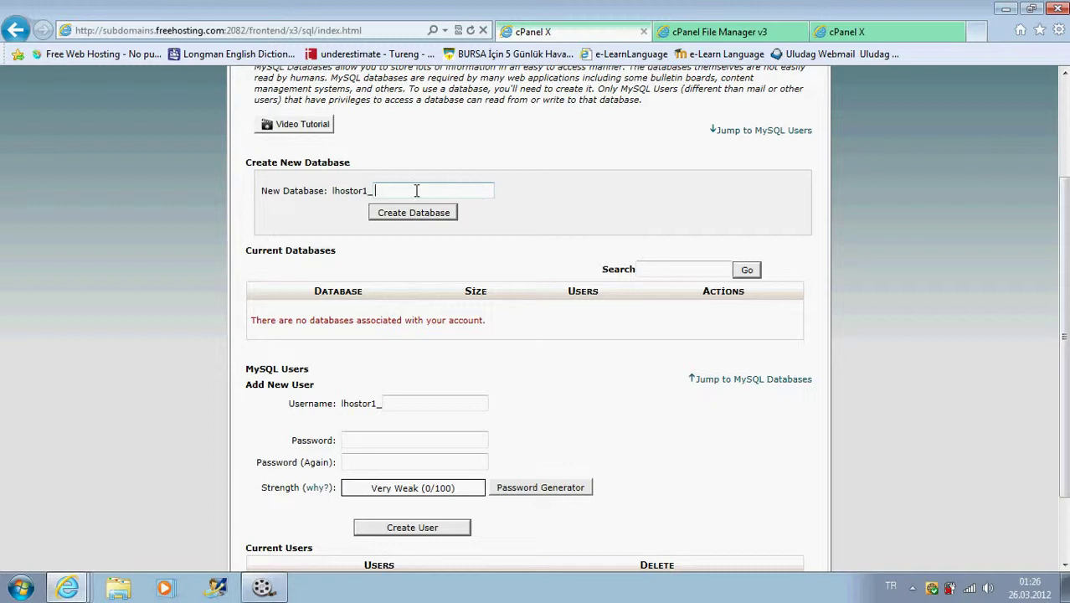
text(moodle)
click(415, 212)
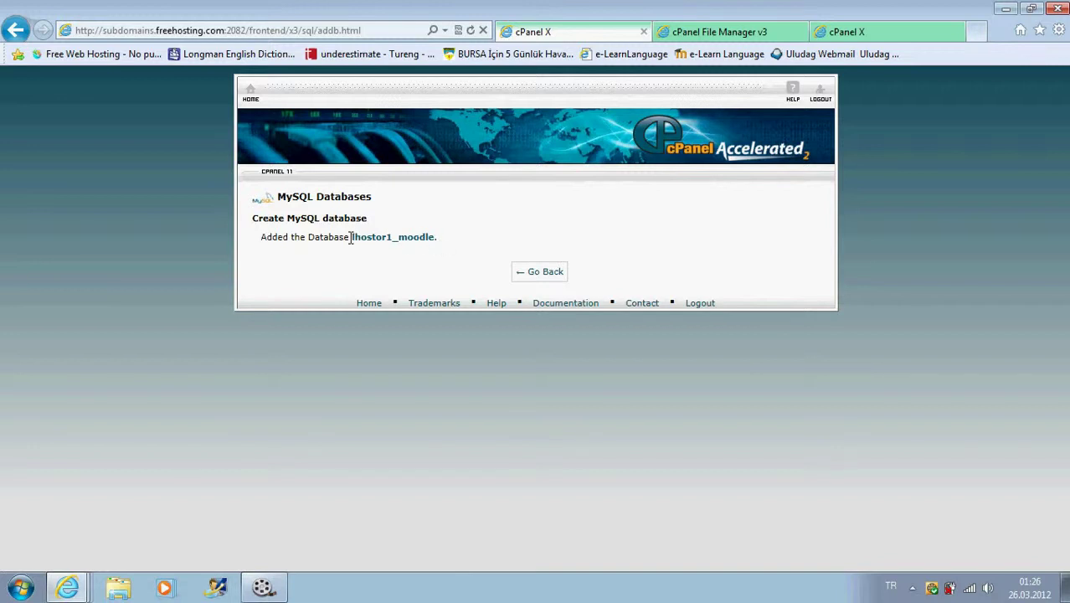
drag(351, 237, 434, 238)
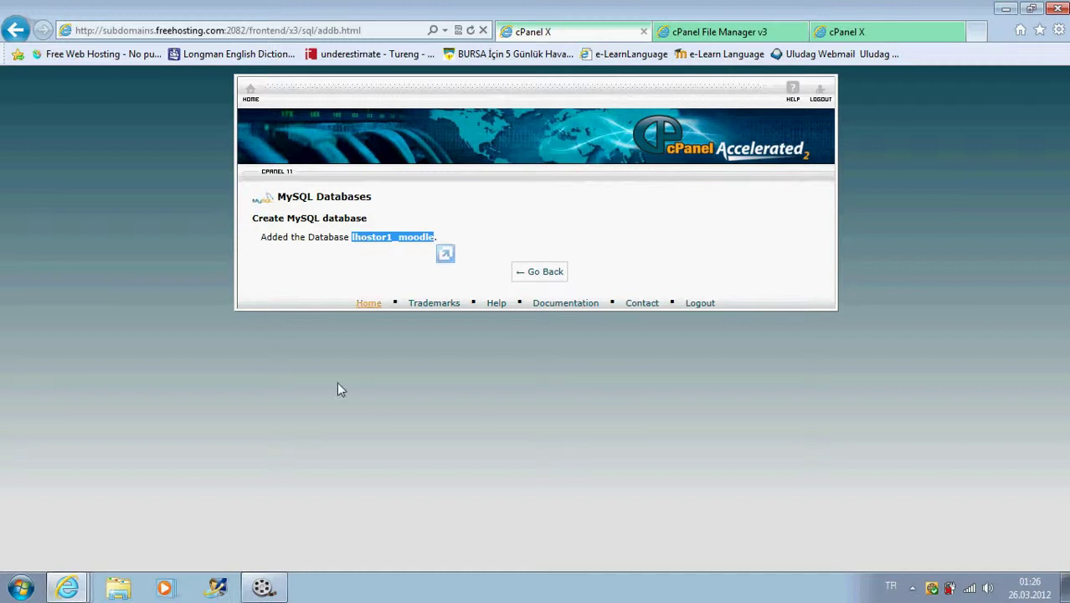
- Create a new Word document named database on the desktop and open it
click(1064, 587)
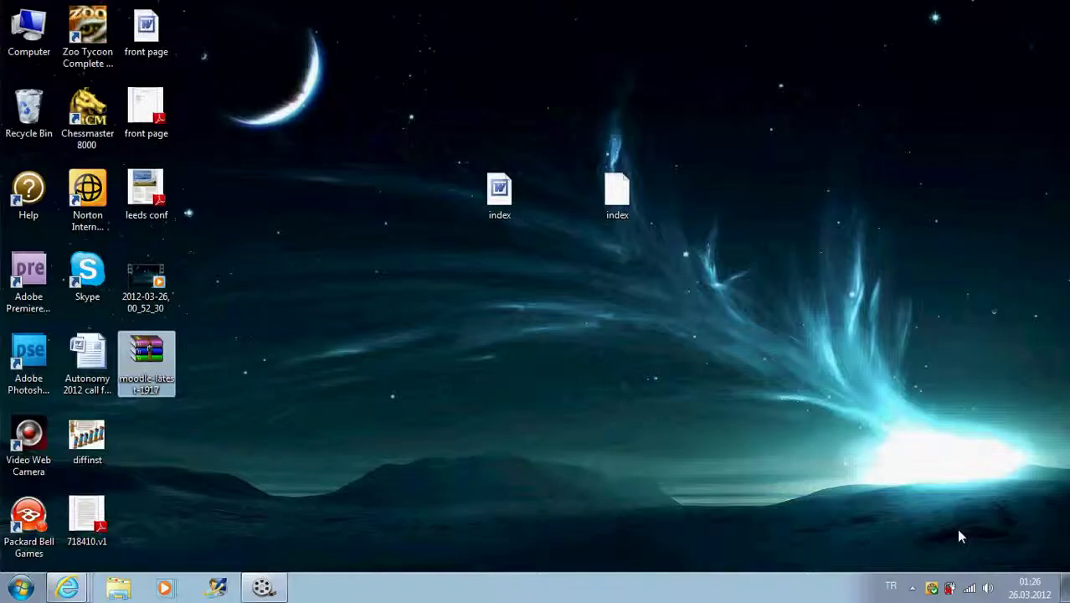
right_click(423, 329)
mouse_move(586, 256)
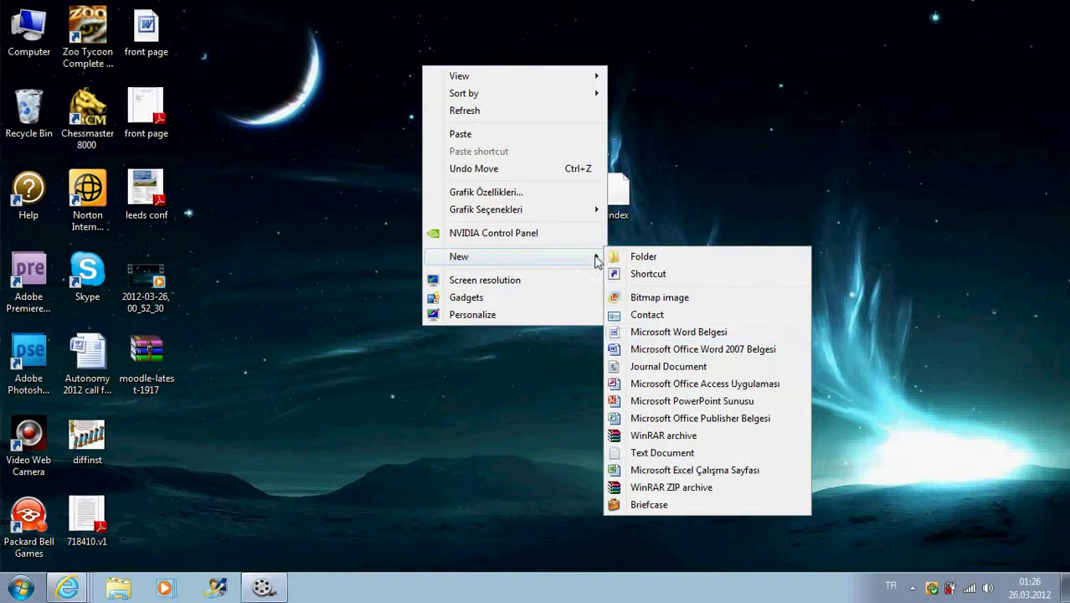
click(649, 333)
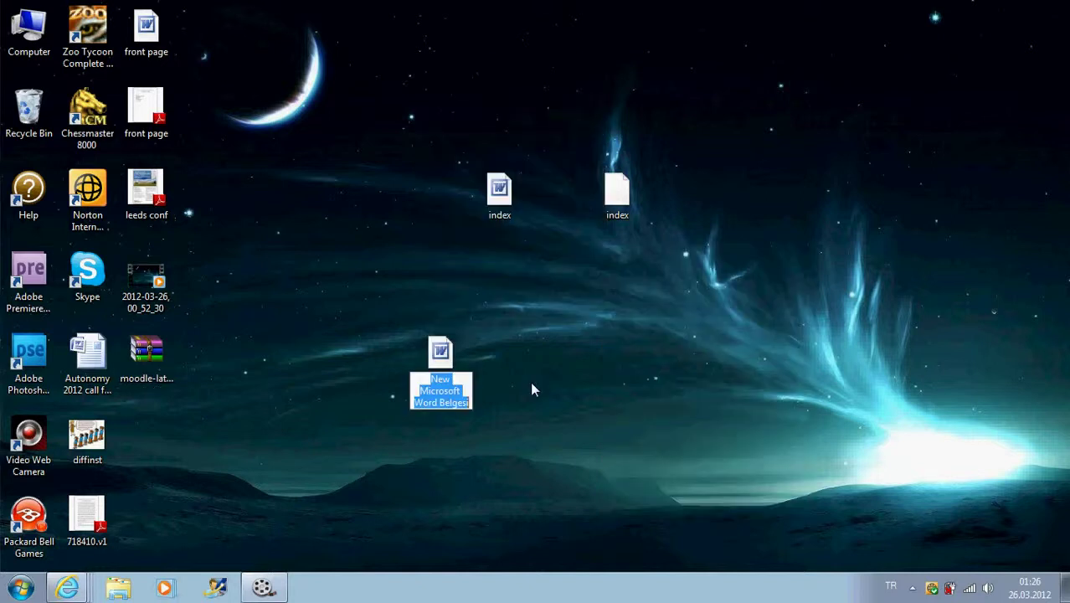
text(database)
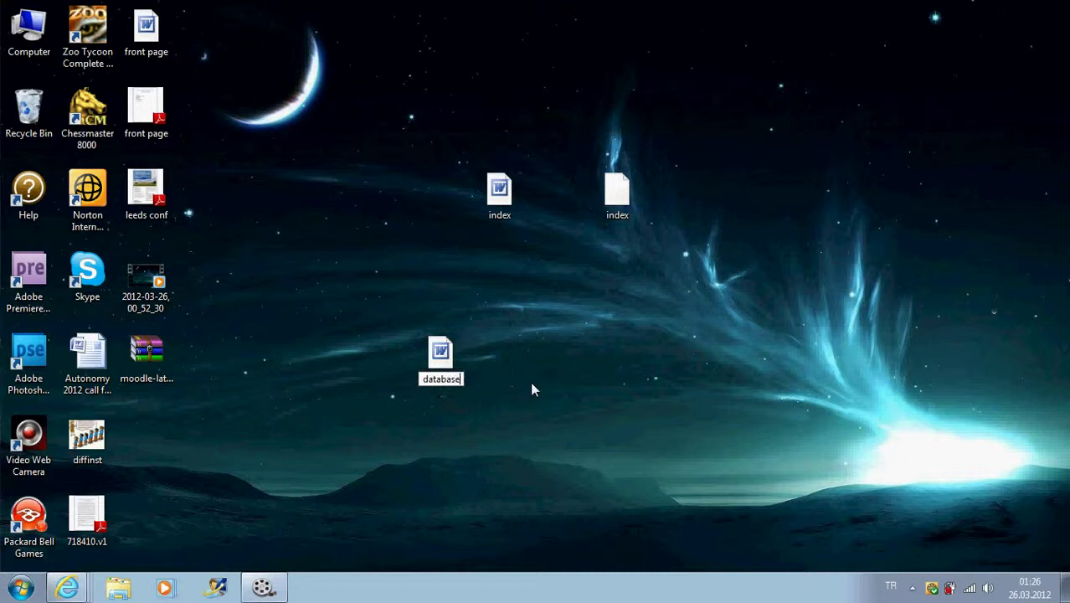
key(Return)
key(Return)
double_click(441, 368)
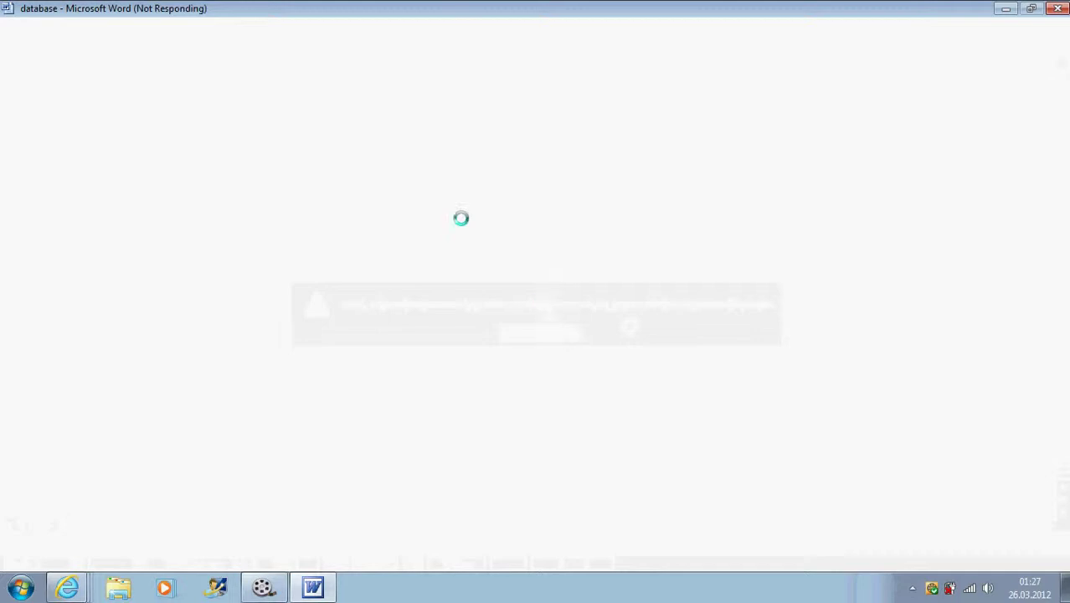
- Close the frozen Word window without a solution check, reopen database, and return to cPanel
click(1057, 9)
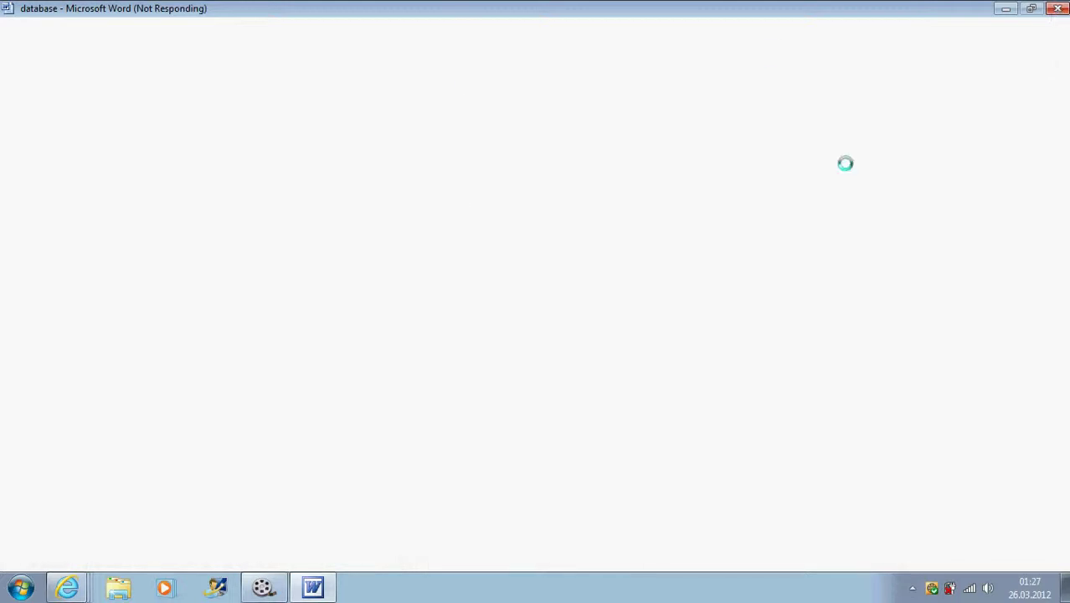
click(498, 311)
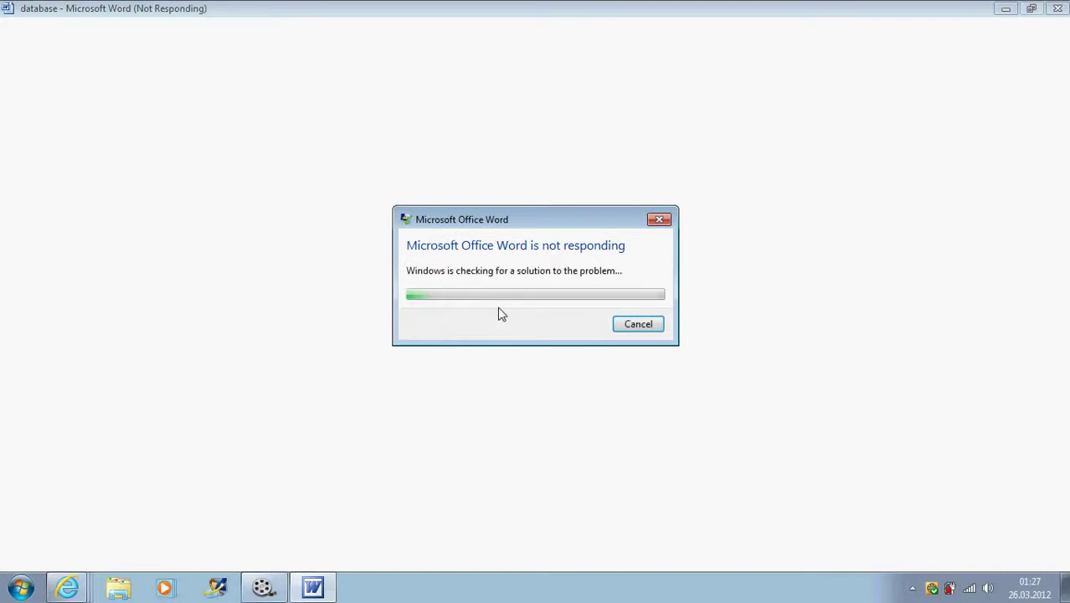
click(632, 323)
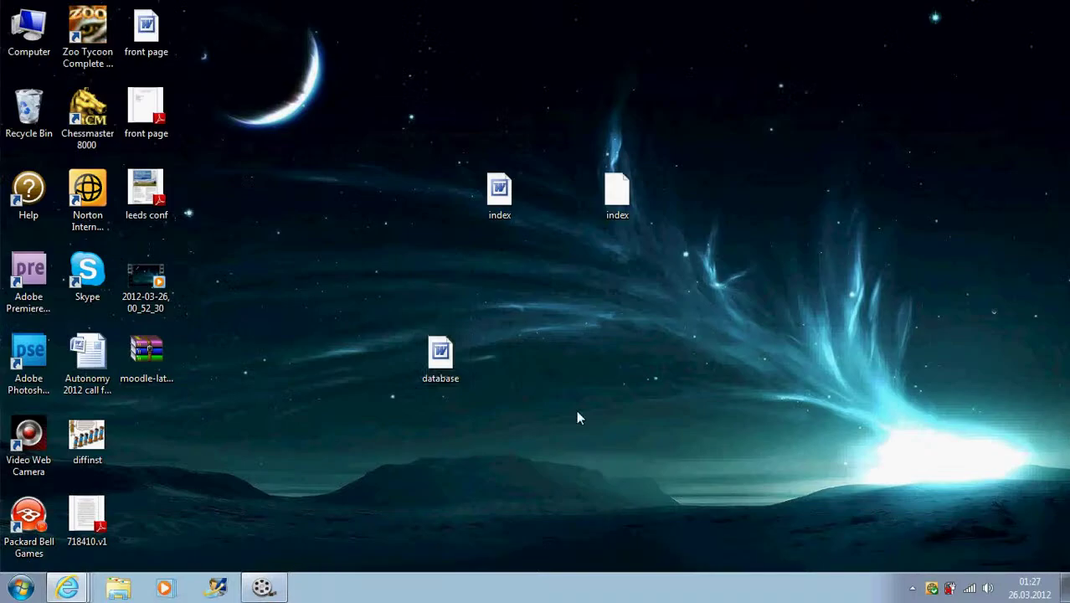
double_click(440, 358)
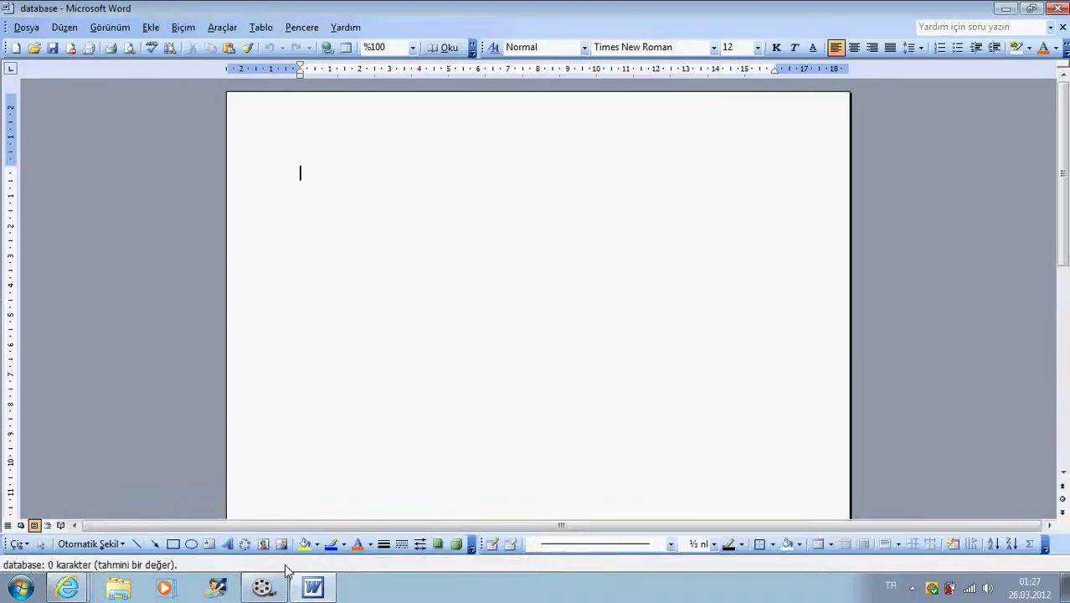
click(313, 588)
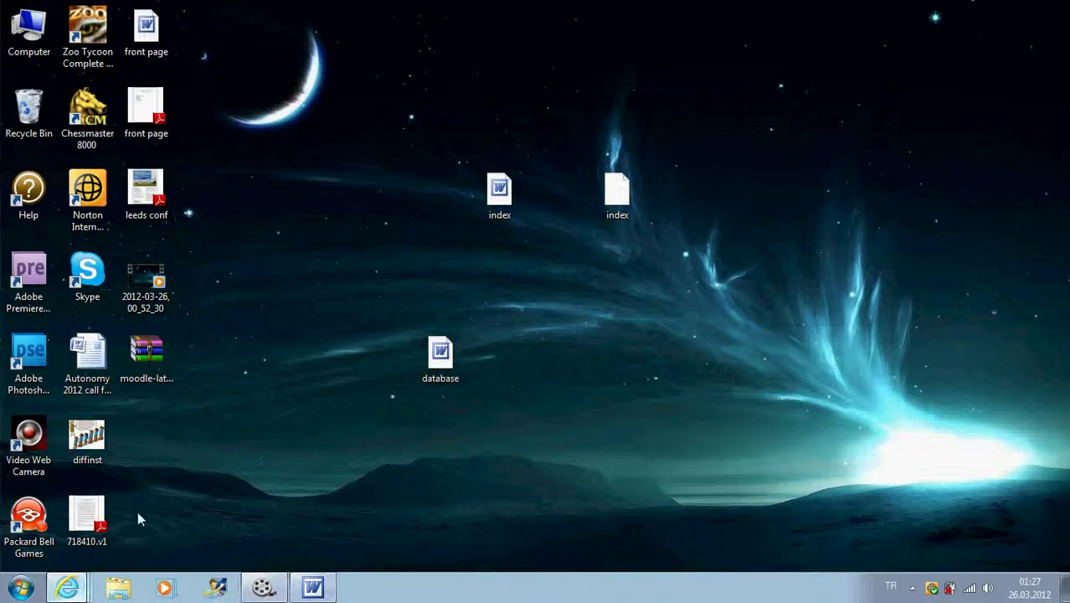
key(alt+Tab)
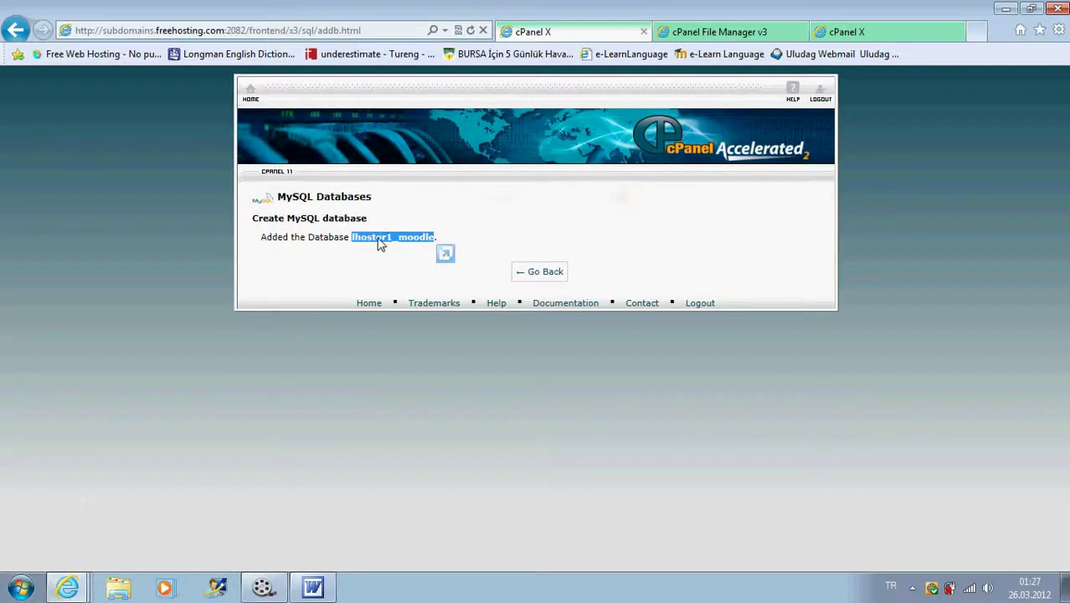
- Paste the database name into the notes as the line 'database name: lhostor1_moodle'
right_click(378, 241)
click(417, 269)
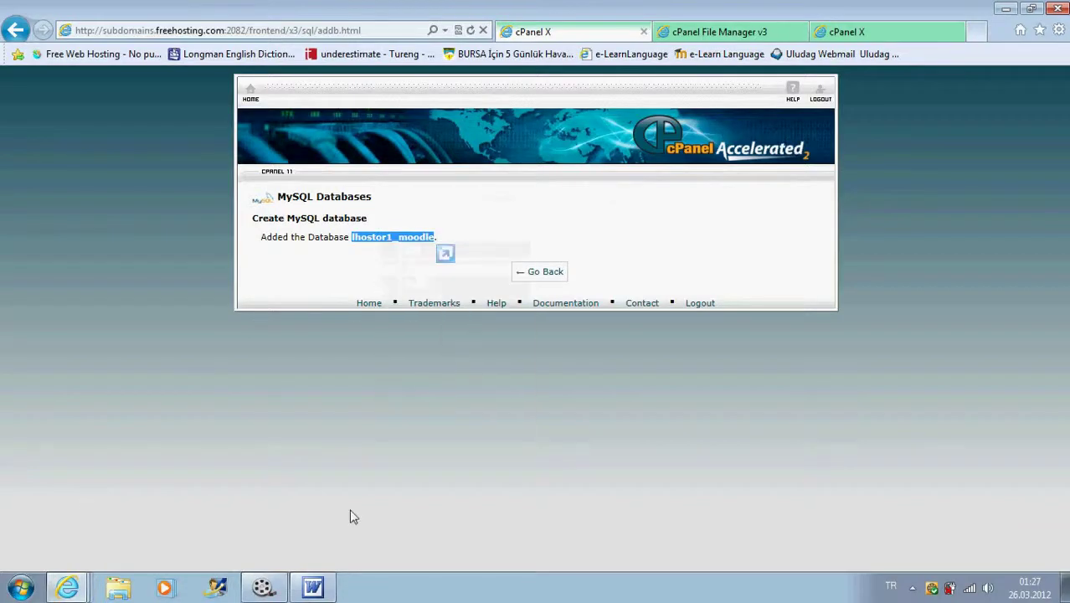
click(313, 589)
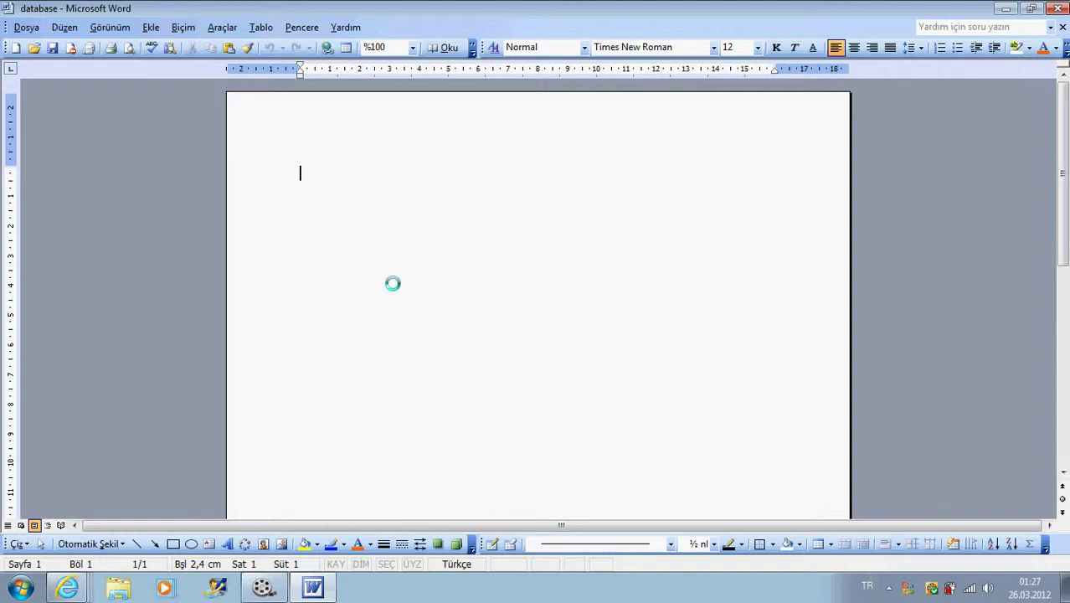
key(ctrl+v)
click(297, 173)
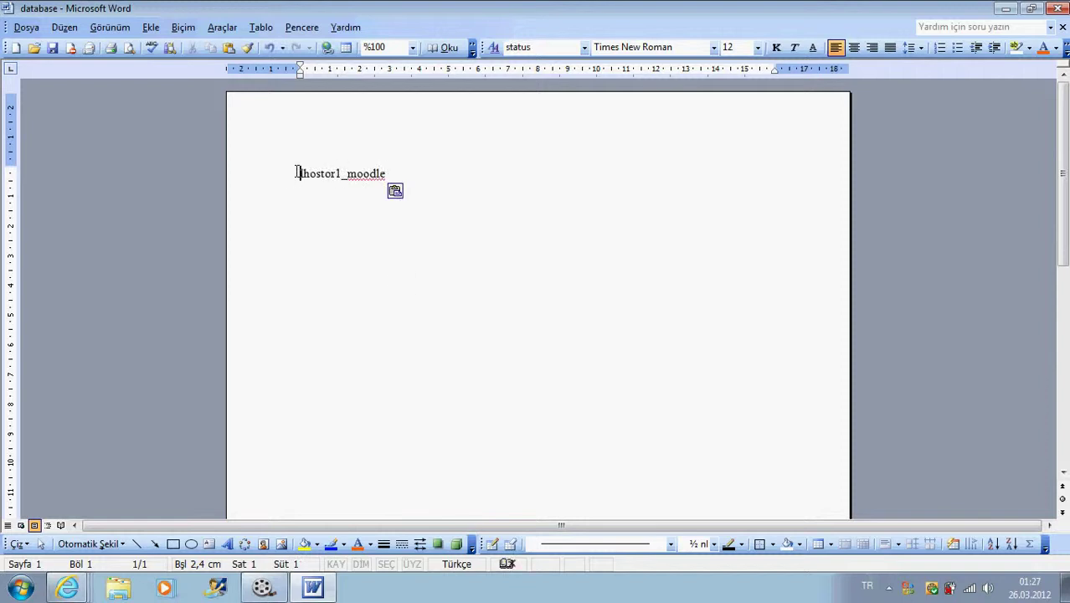
text(databas)
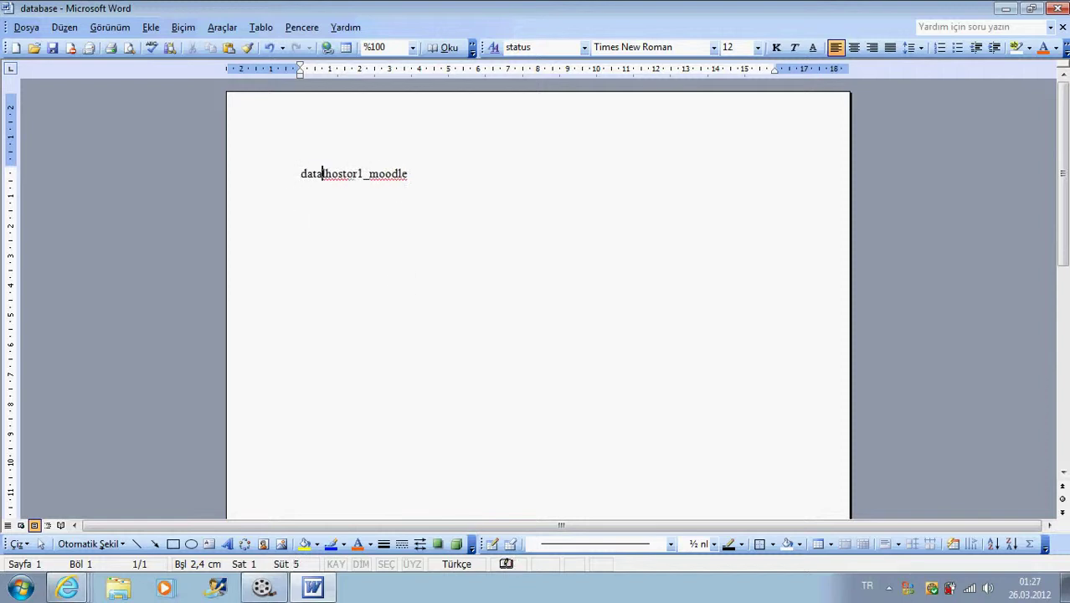
text(e name:)
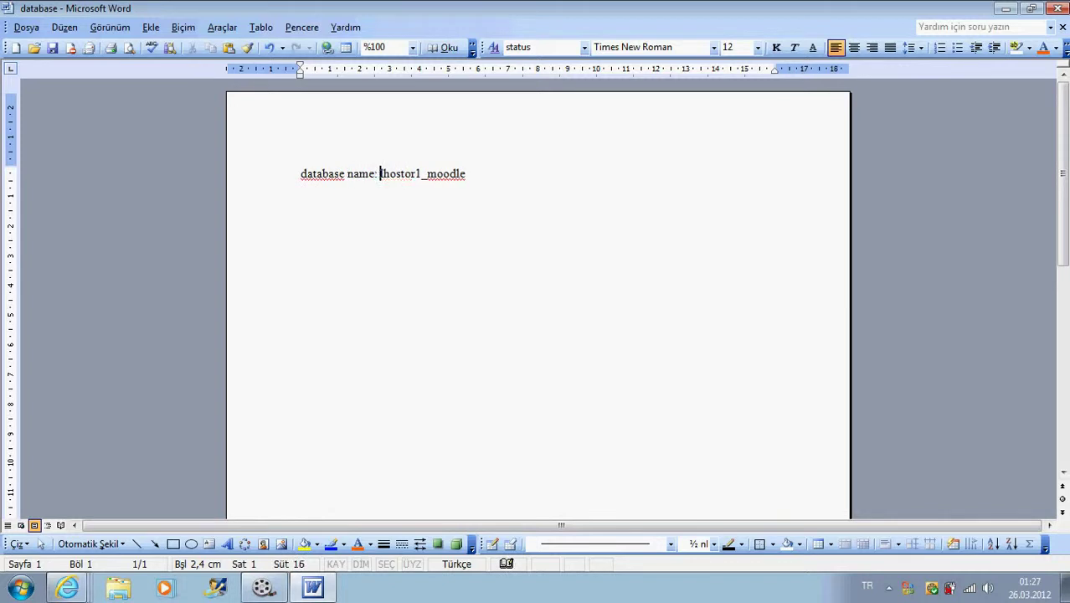
click(470, 176)
key(Return)
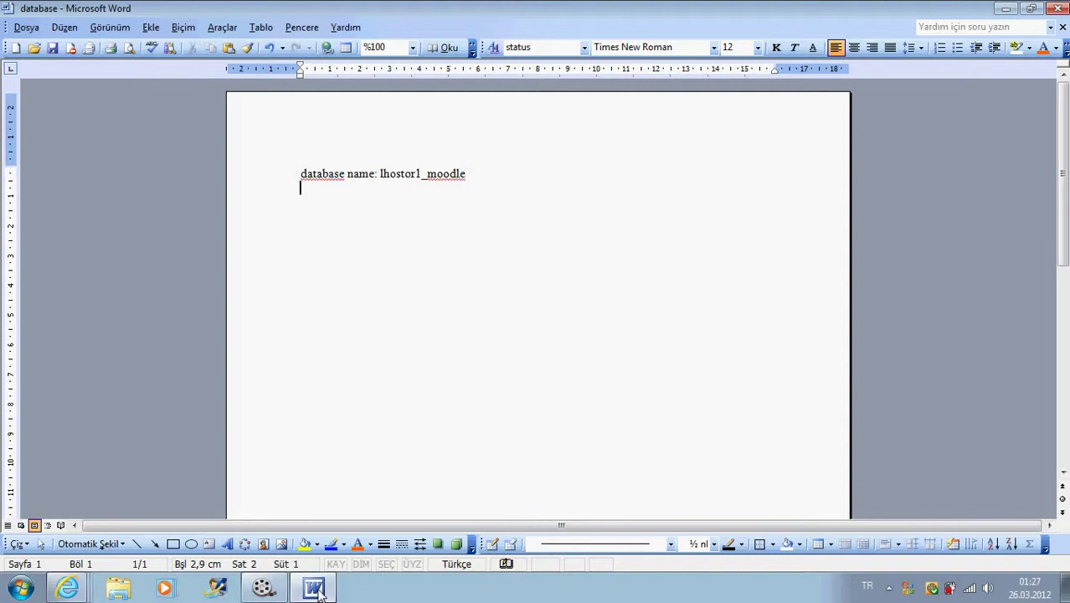
click(312, 587)
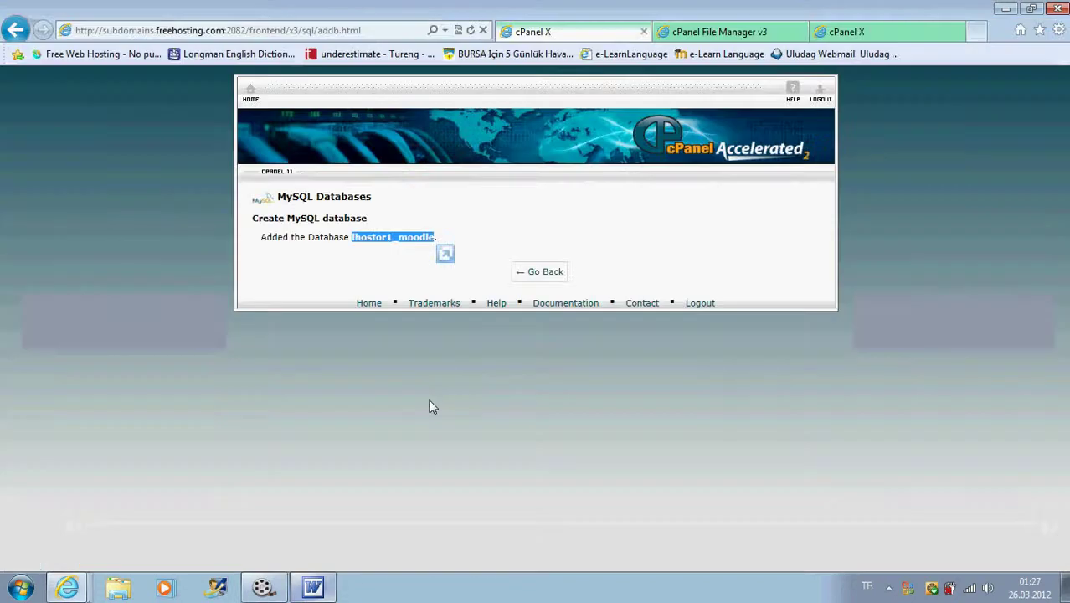
- Return to MySQL Databases and confirm moodle-latest-1917.zip finished uploading at 15.88 MB
click(515, 234)
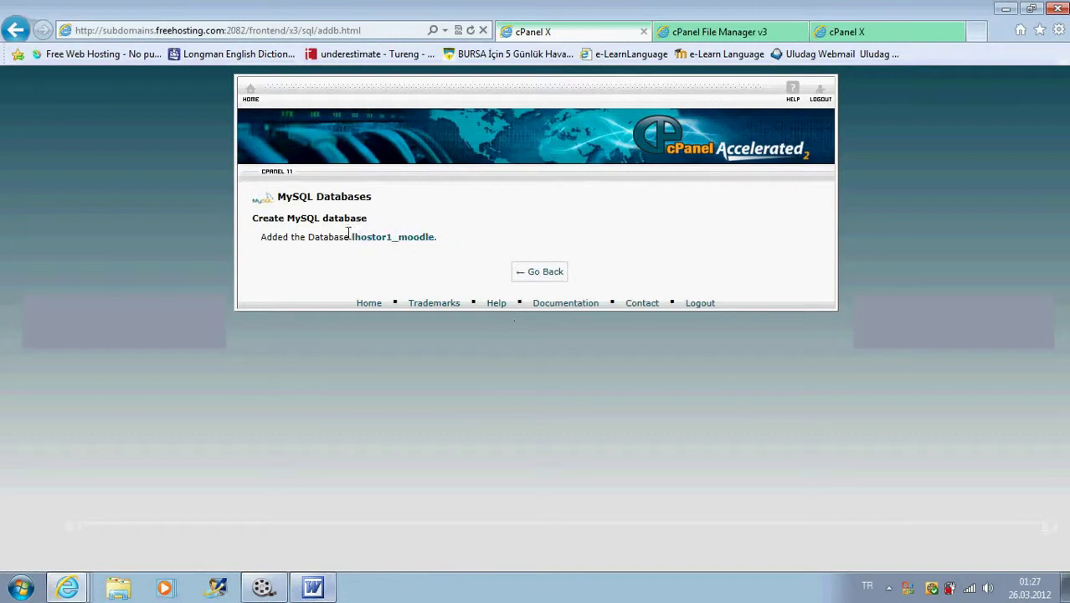
click(538, 276)
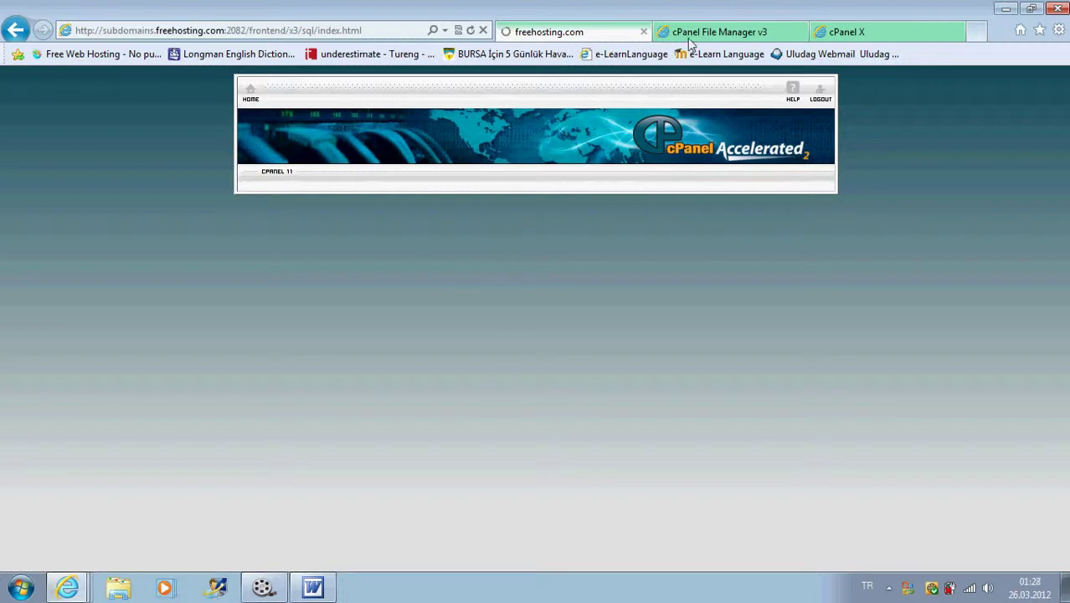
click(872, 37)
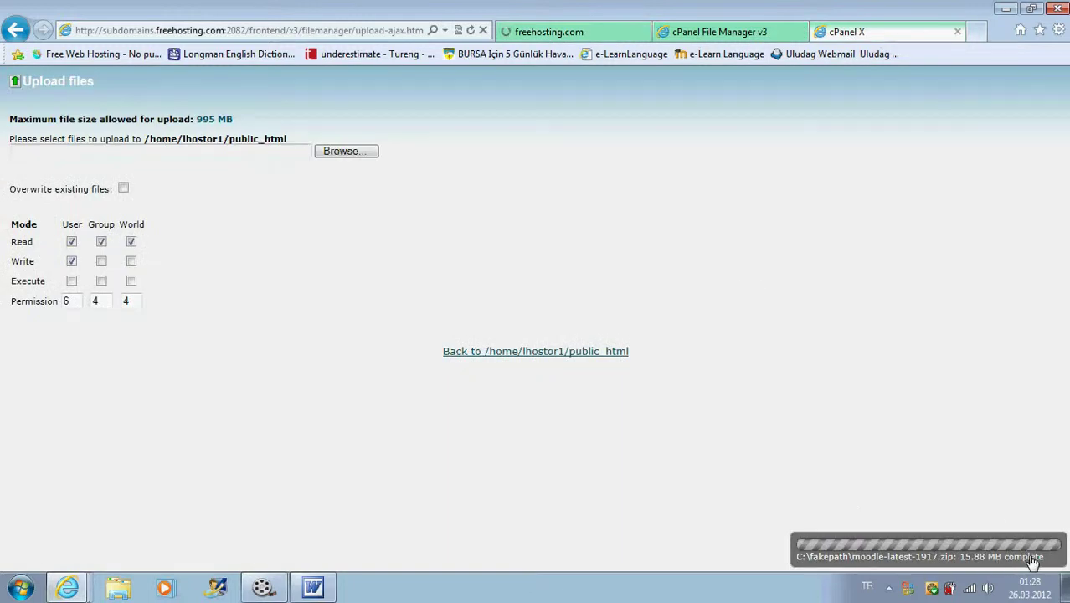
- Close the upload tab and reload File Manager to select moodle-latest-1917.zip in public_html
click(958, 32)
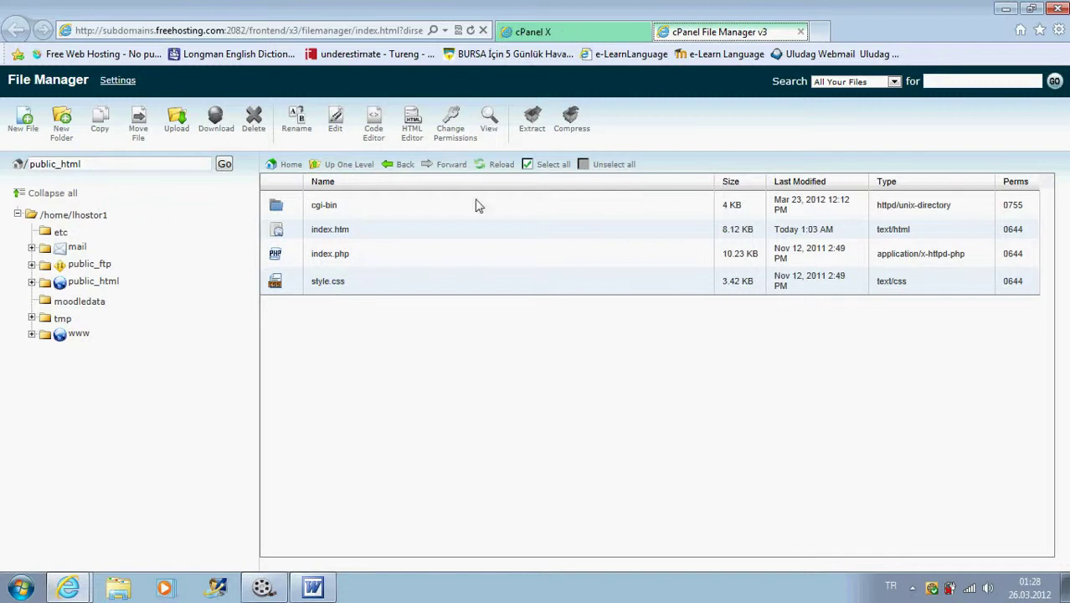
click(500, 165)
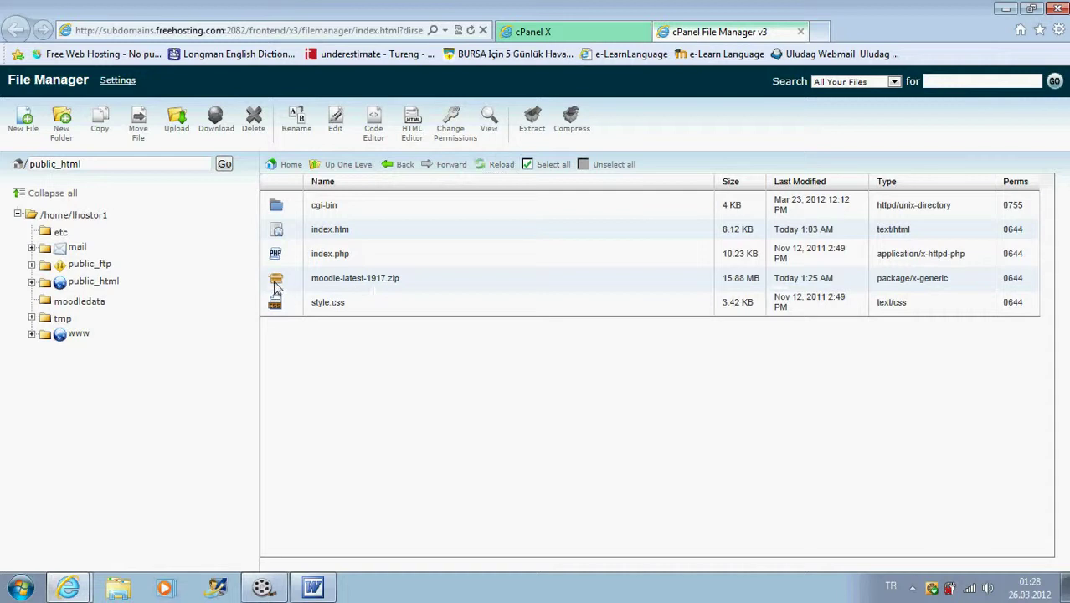
click(301, 280)
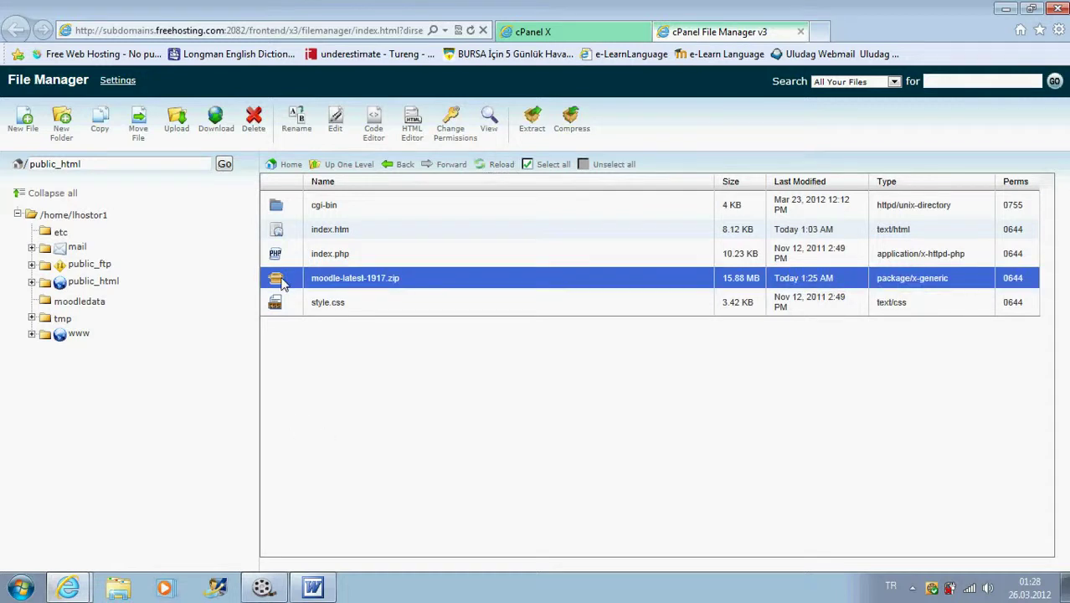
- Go back to the MySQL Databases page and scroll down to the Add New User form
click(533, 31)
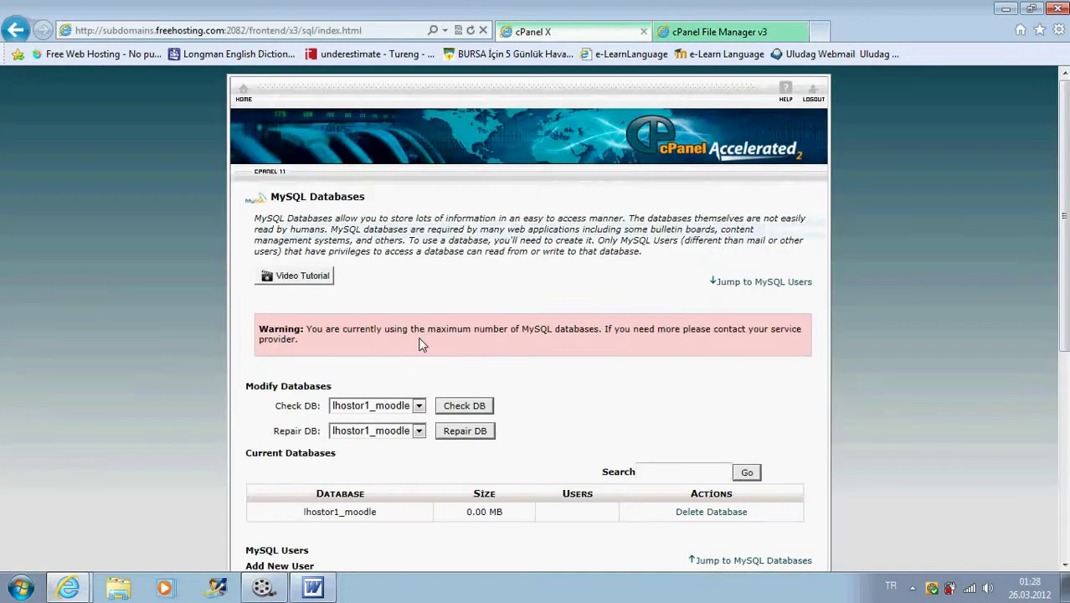
click(700, 32)
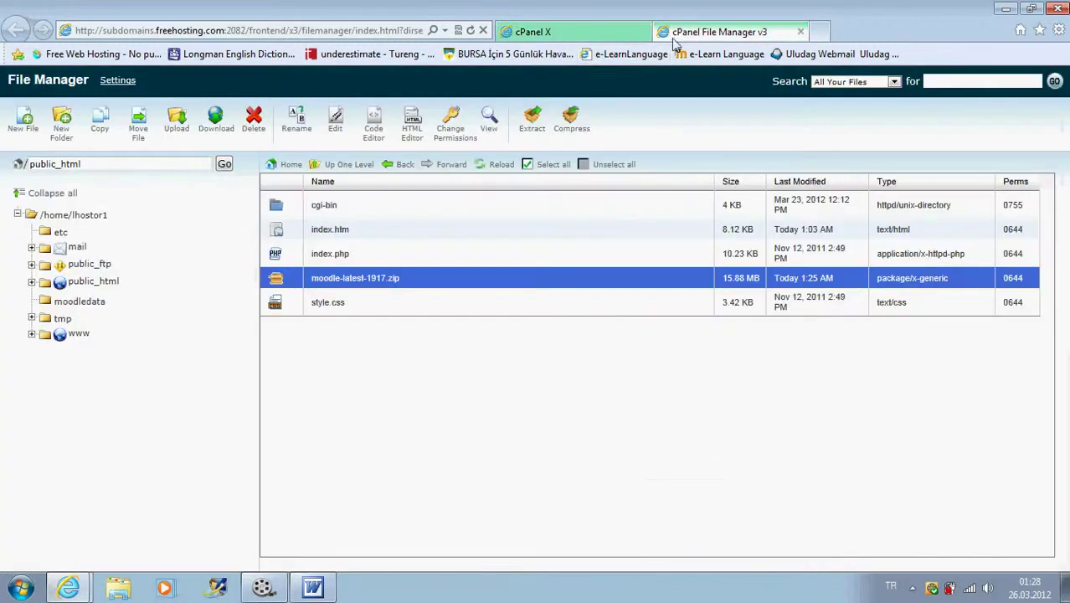
click(556, 31)
scroll(492, 247, down, 3)
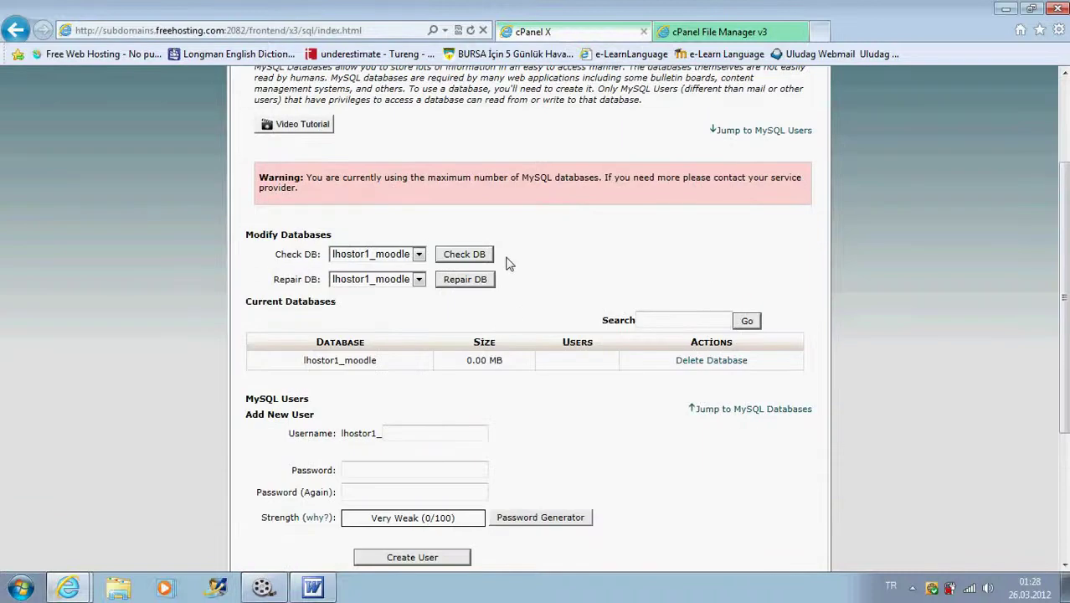
scroll(507, 263, down, 2)
scroll(500, 265, down, 2)
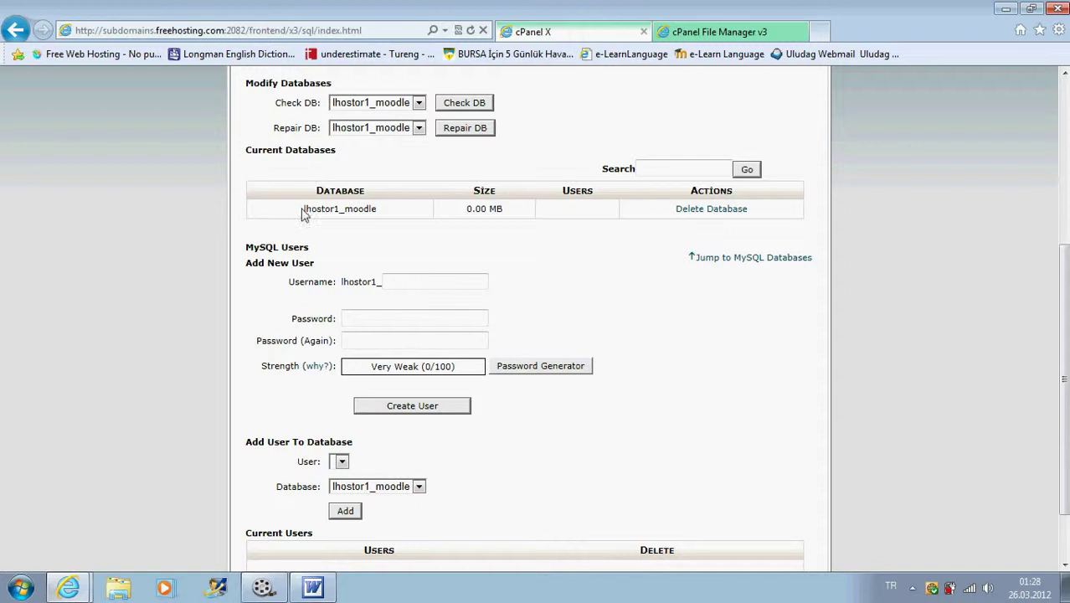
- Enter a new MySQL username and a matching password rated Very Strong under Add New User
drag(303, 208, 377, 209)
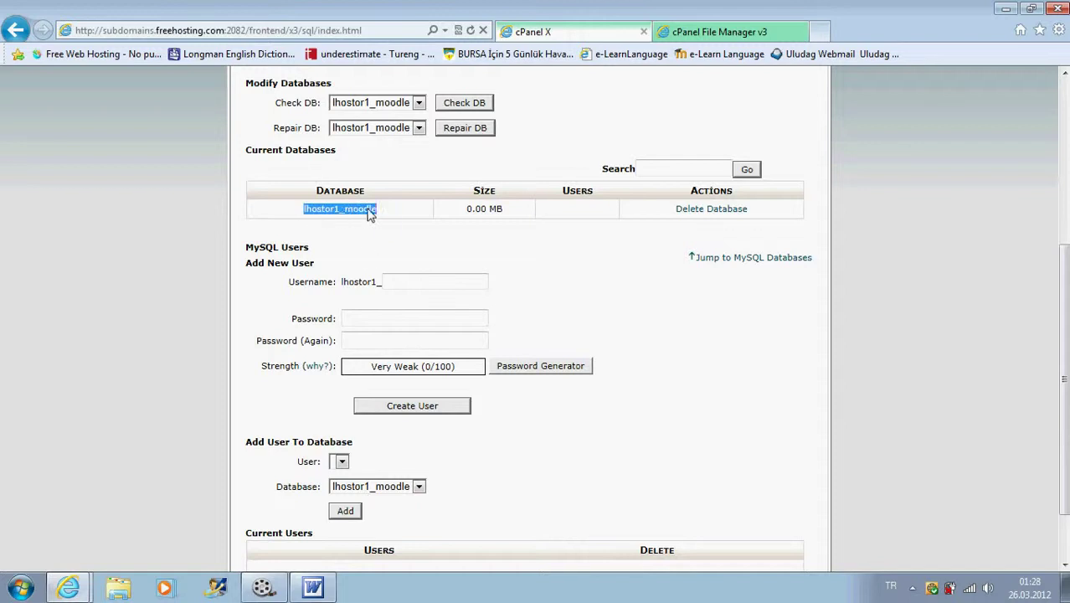
click(411, 231)
click(411, 281)
click(441, 281)
text(l77)
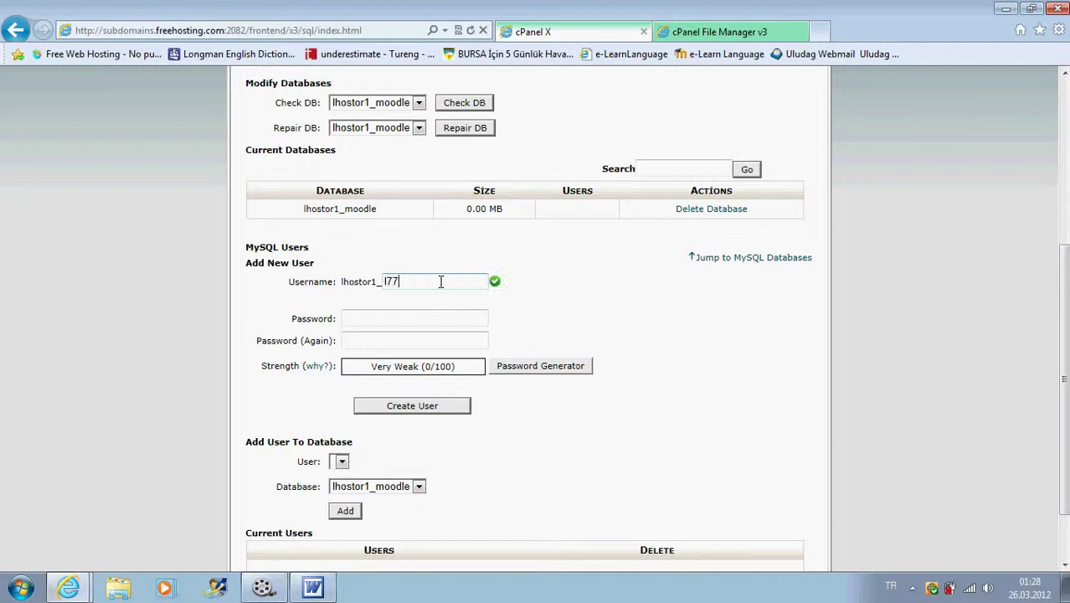
click(368, 318)
text(•••••••)
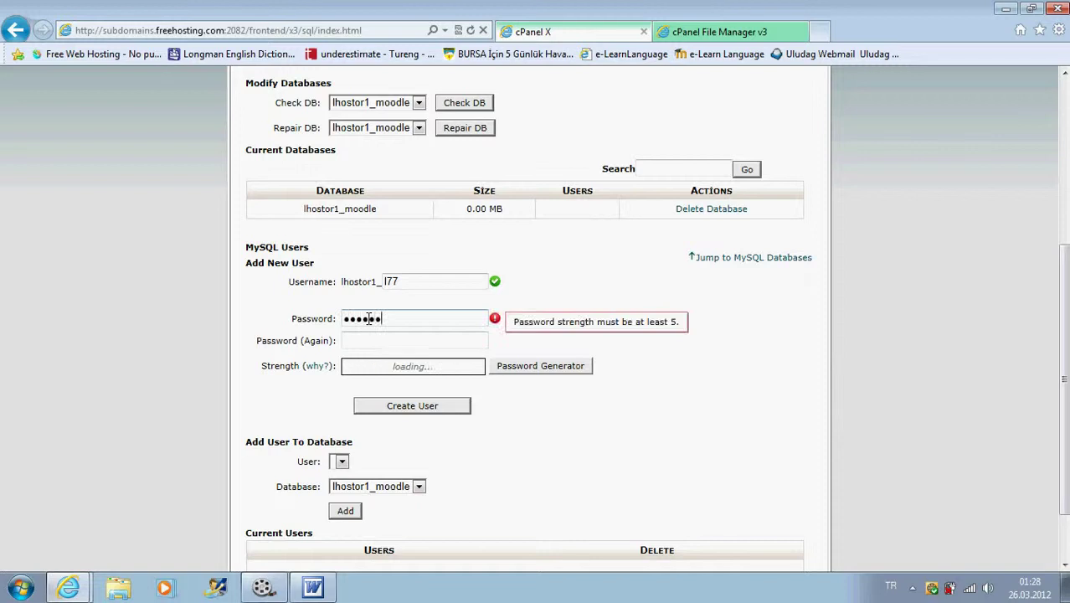
text(••)
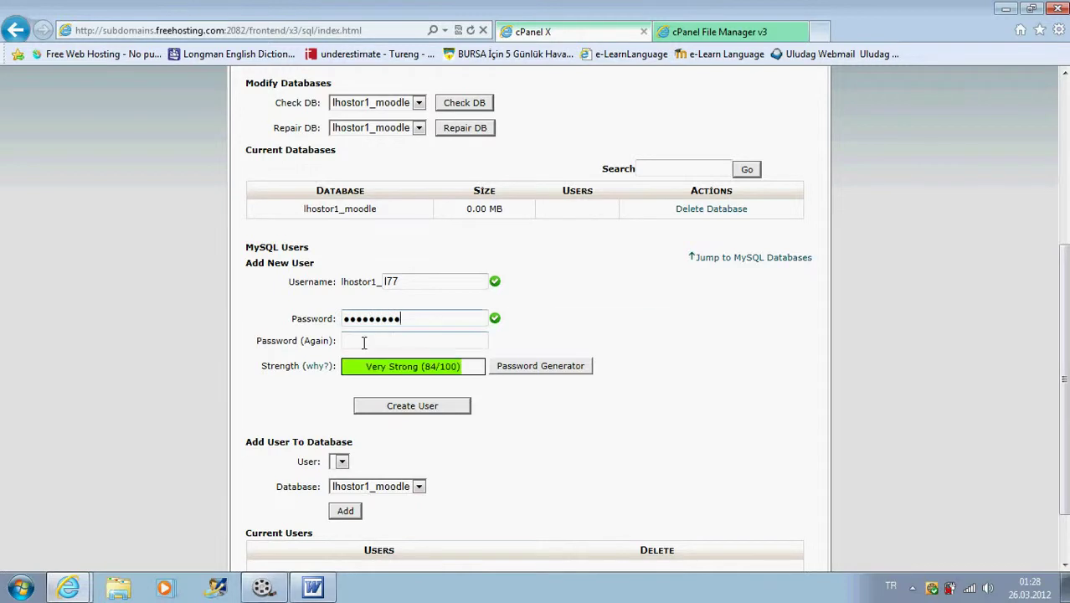
click(363, 341)
text(•••••)
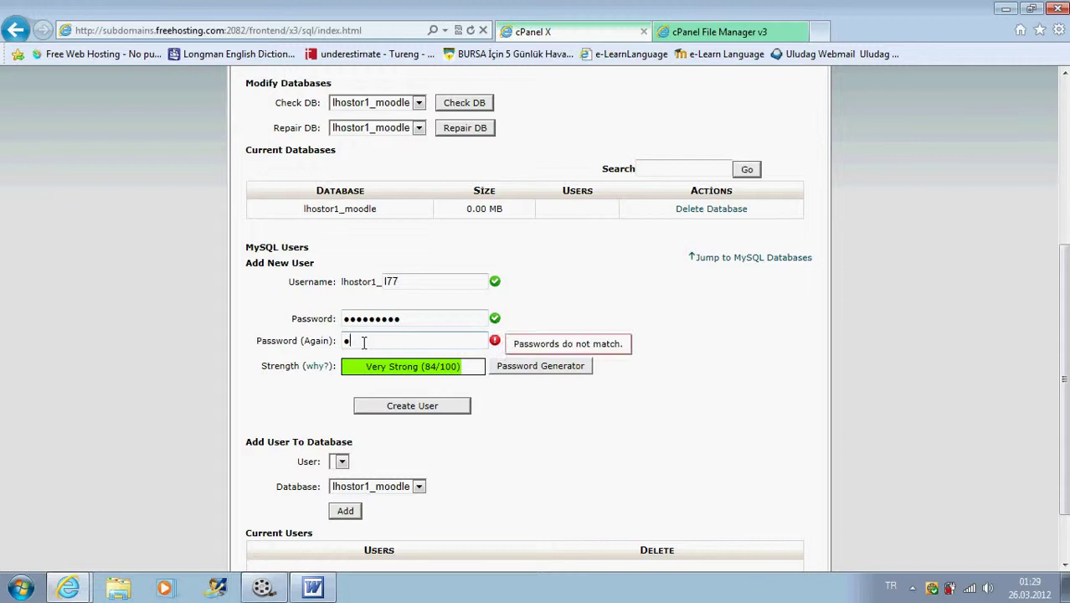
text(•)
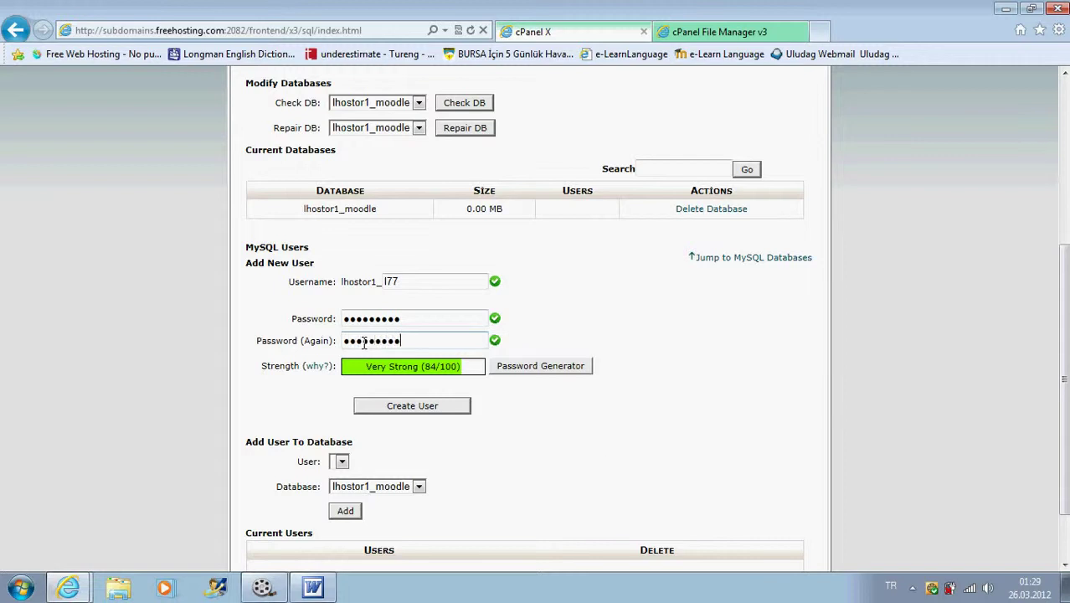
scroll(673, 375, down, 2)
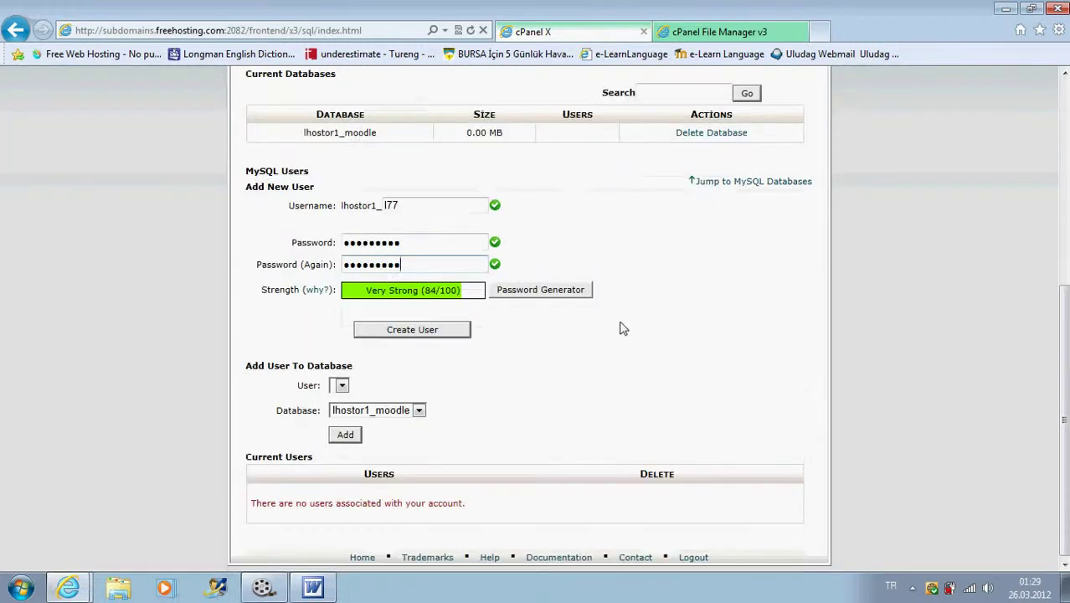
- Create the MySQL user and copy its username from the confirmation message
click(407, 330)
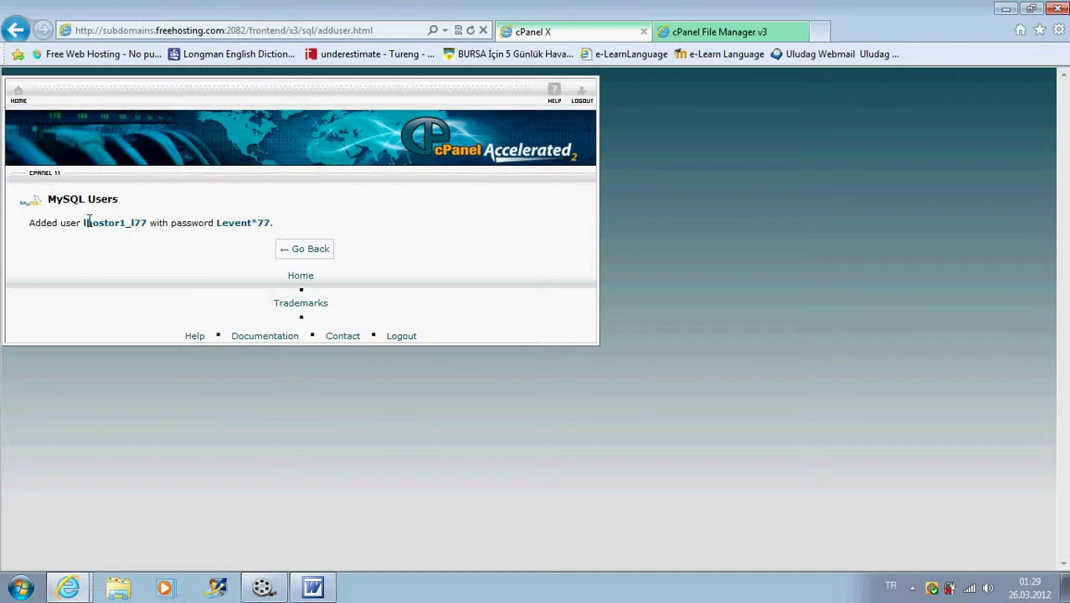
drag(85, 221, 147, 221)
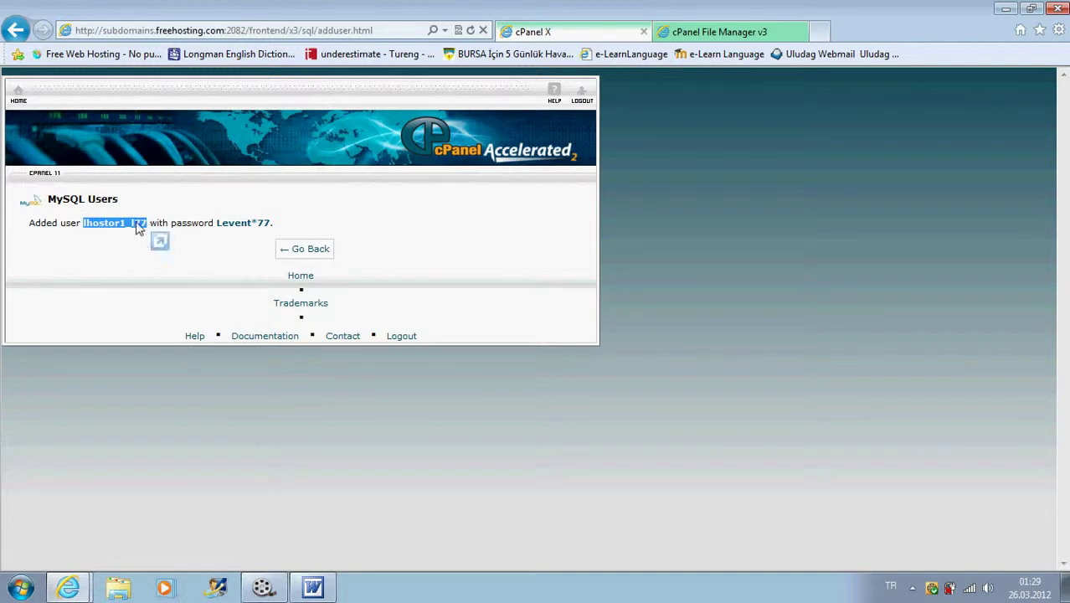
right_click(138, 226)
click(174, 248)
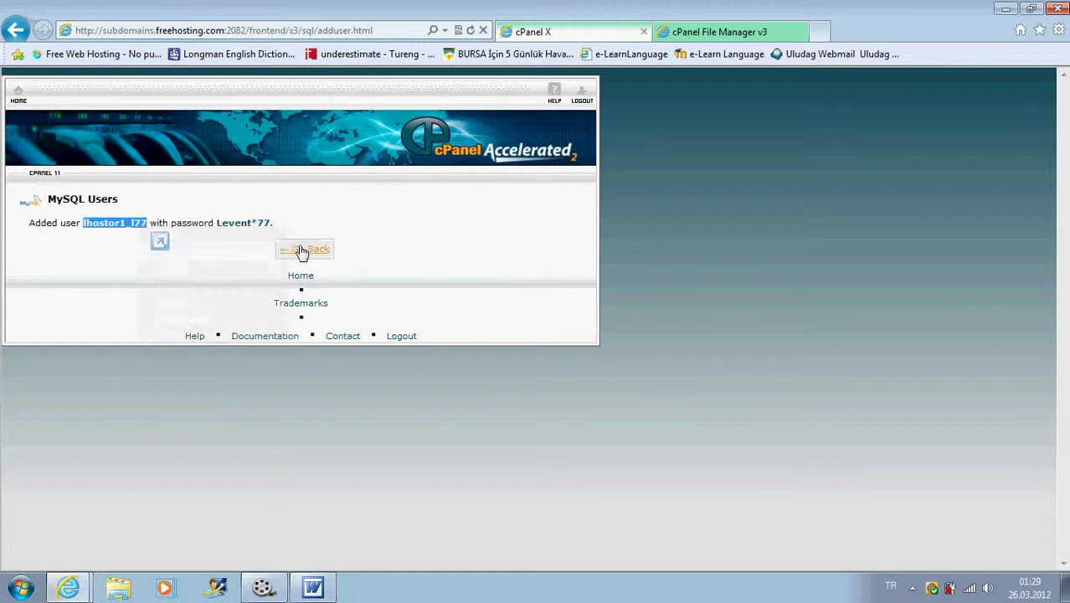
click(302, 251)
- Add a 'user:' line with the pasted username, bold both values, and save the notes
click(312, 587)
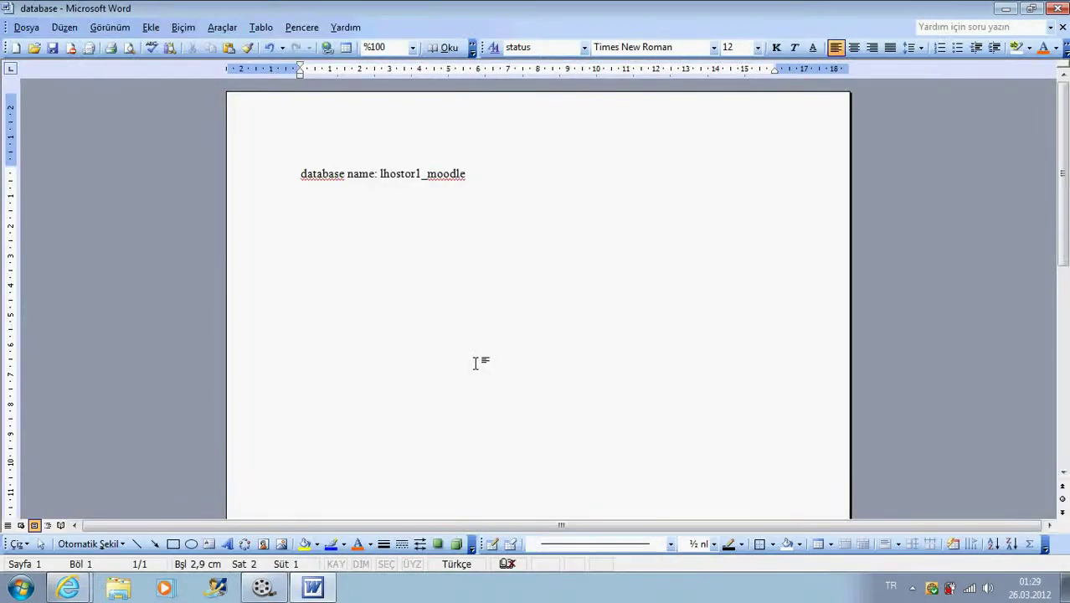
text(user:)
key(ctrl+v)
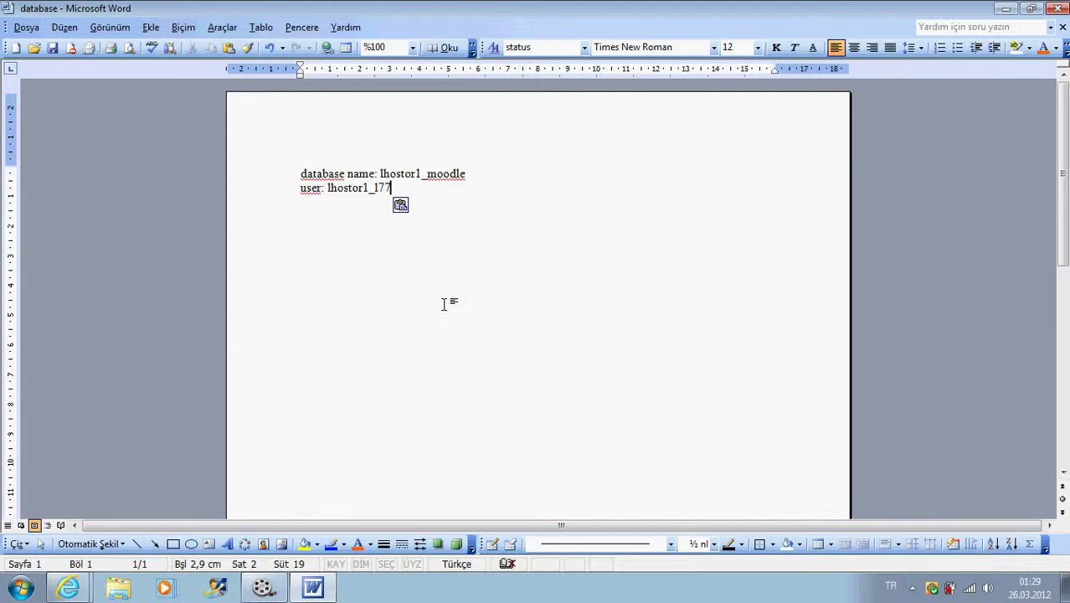
drag(391, 188, 327, 188)
click(776, 47)
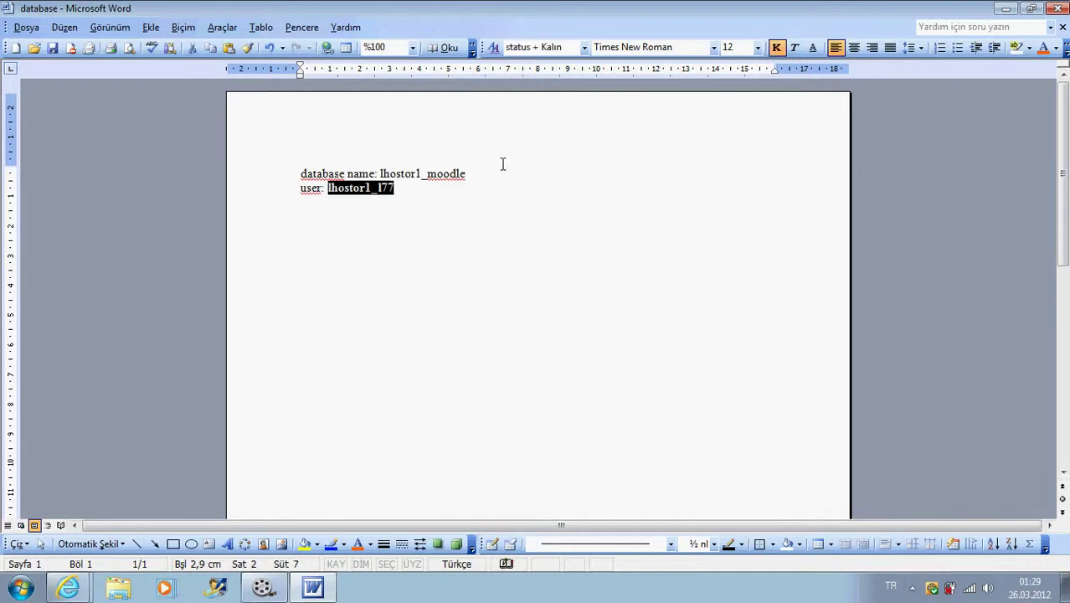
drag(466, 173, 401, 174)
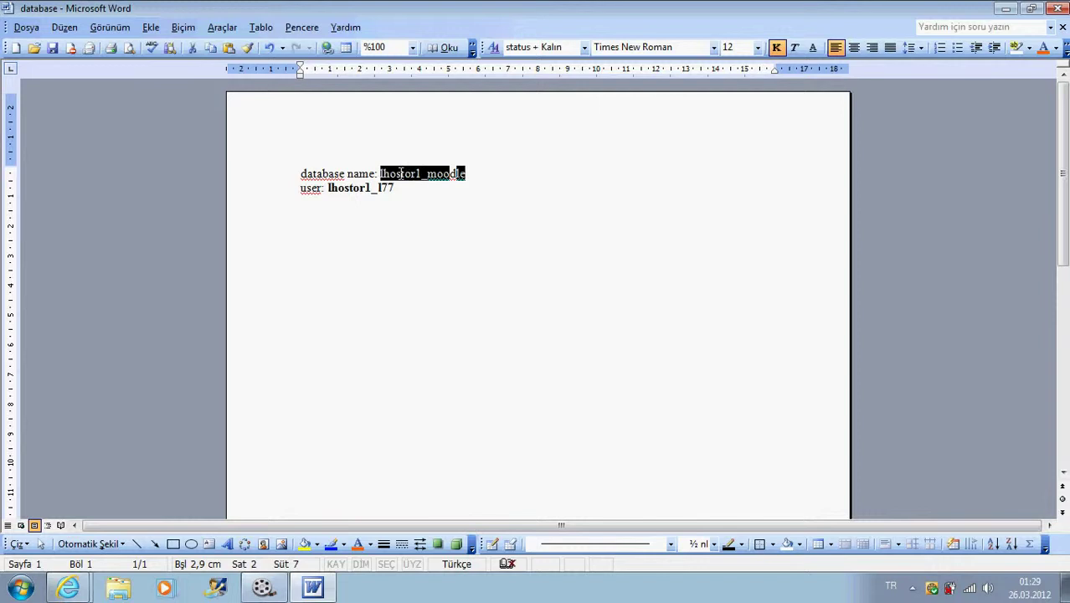
click(776, 47)
click(500, 205)
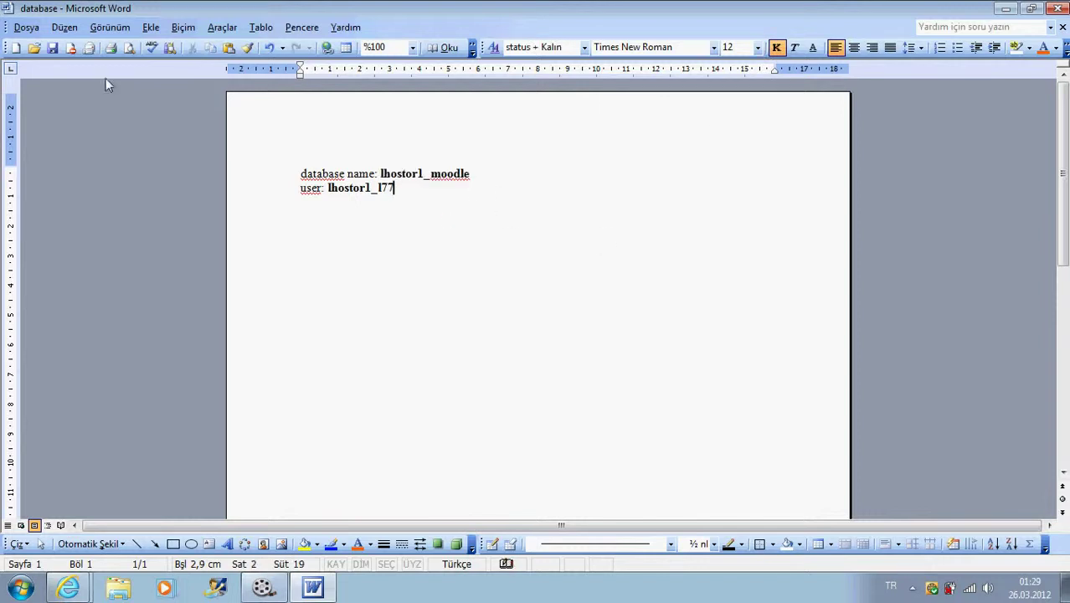
click(52, 48)
click(1005, 8)
- Add the new MySQL user to the lhostor1_moodle database under Add User To Database
scroll(552, 301, down, 1)
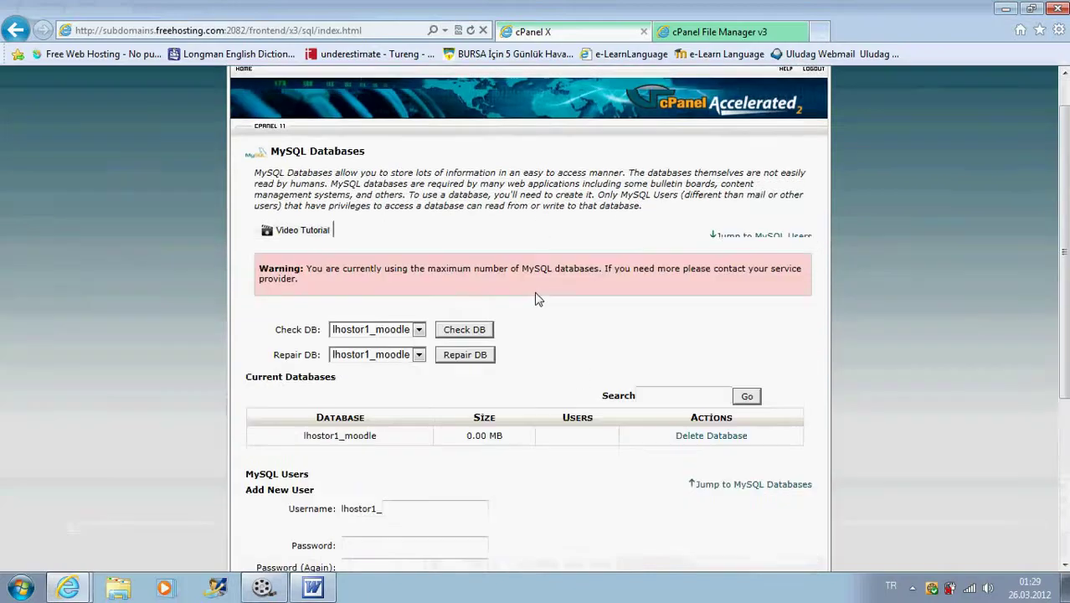
scroll(538, 298, down, 3)
scroll(538, 299, down, 1)
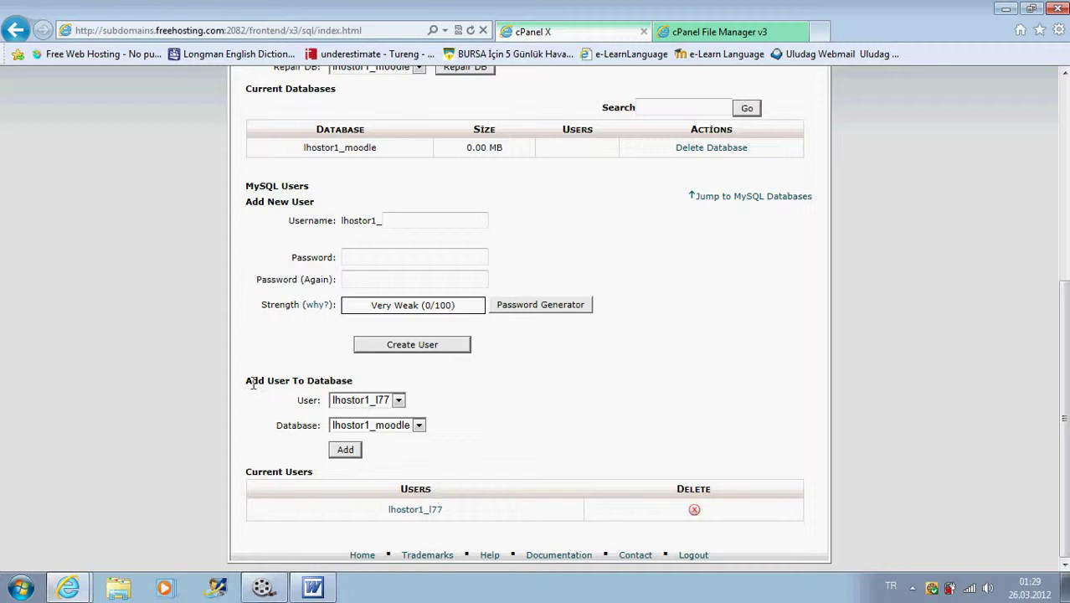
drag(247, 380, 352, 382)
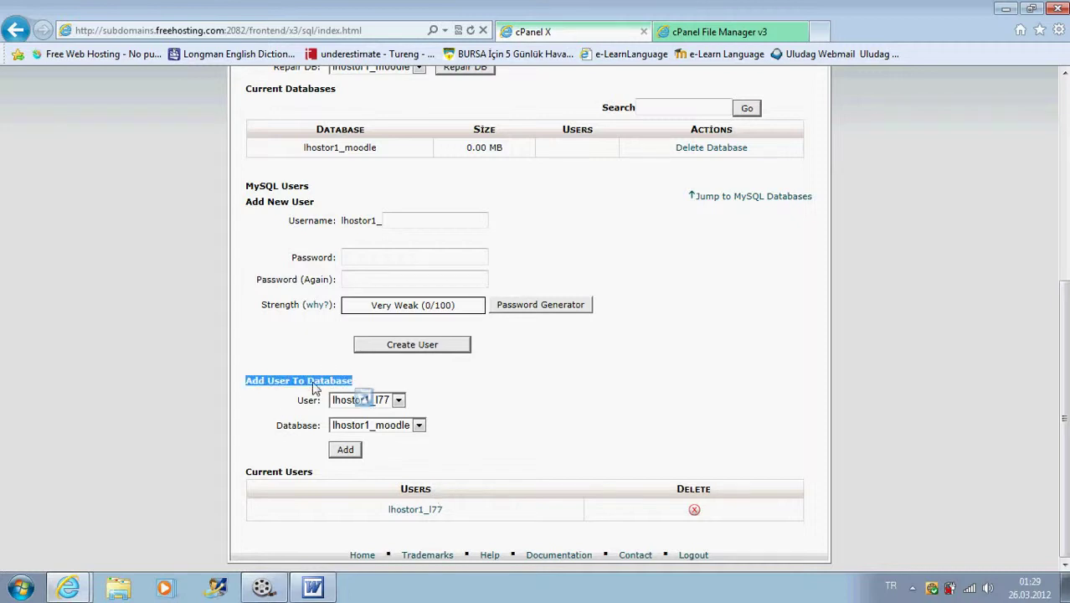
click(498, 431)
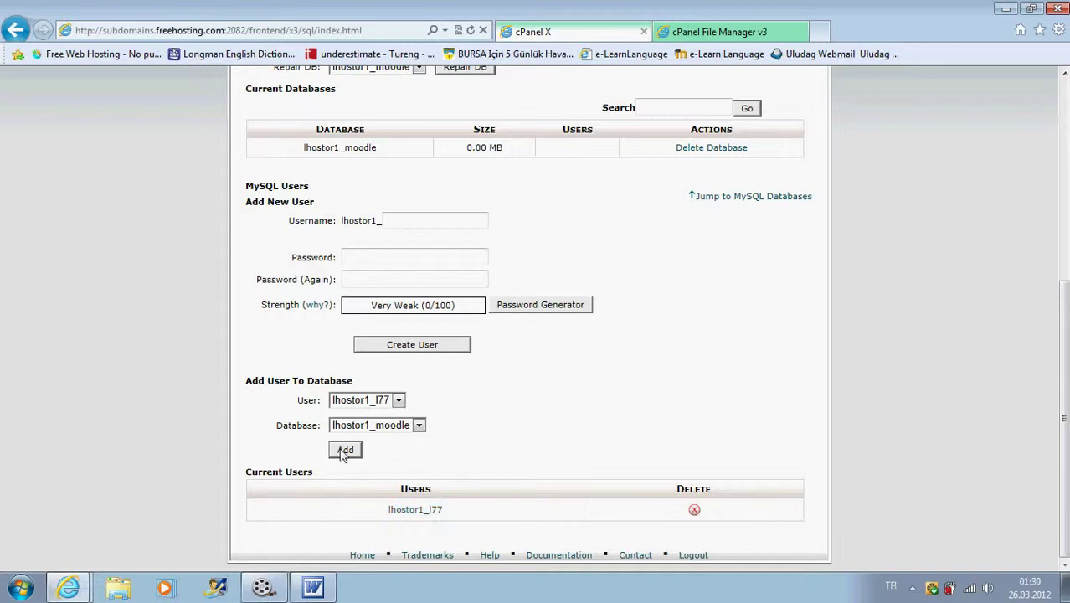
scroll(502, 351, up, 3)
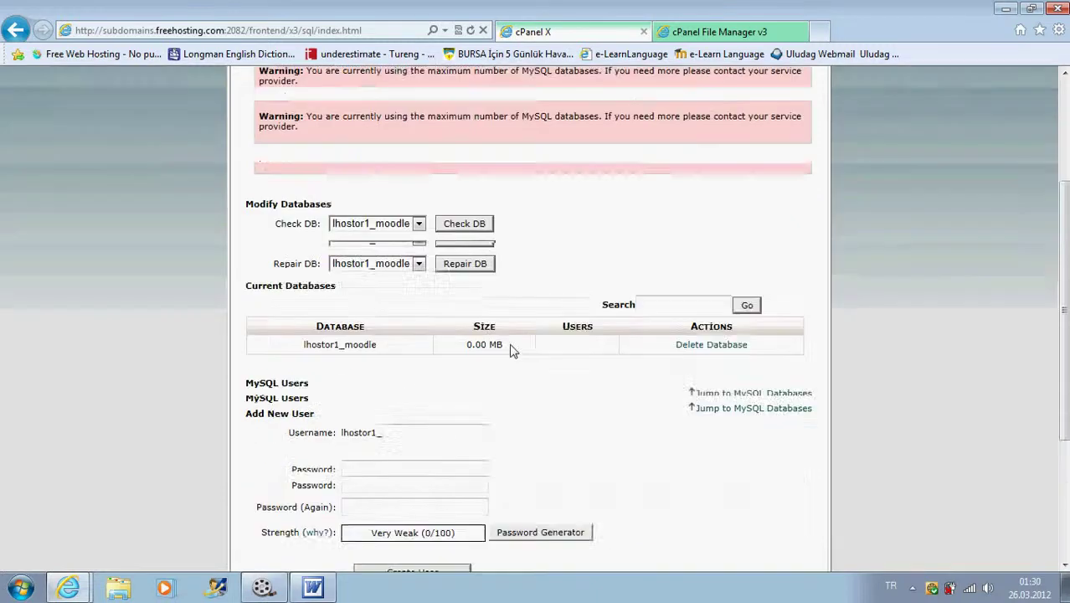
scroll(513, 337, up, 1)
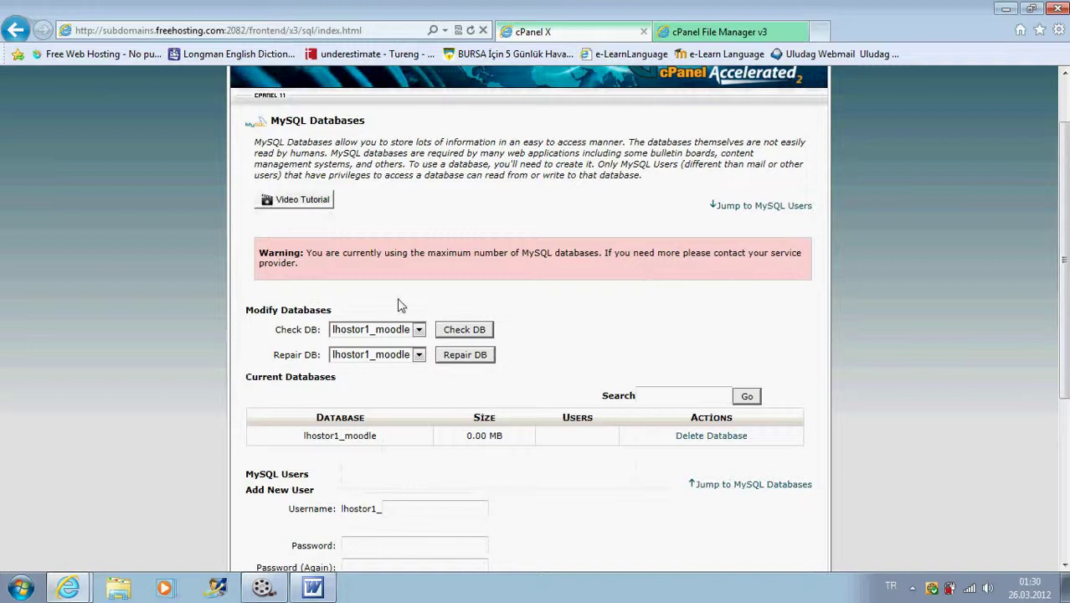
scroll(398, 334, down, 2)
scroll(398, 339, down, 2)
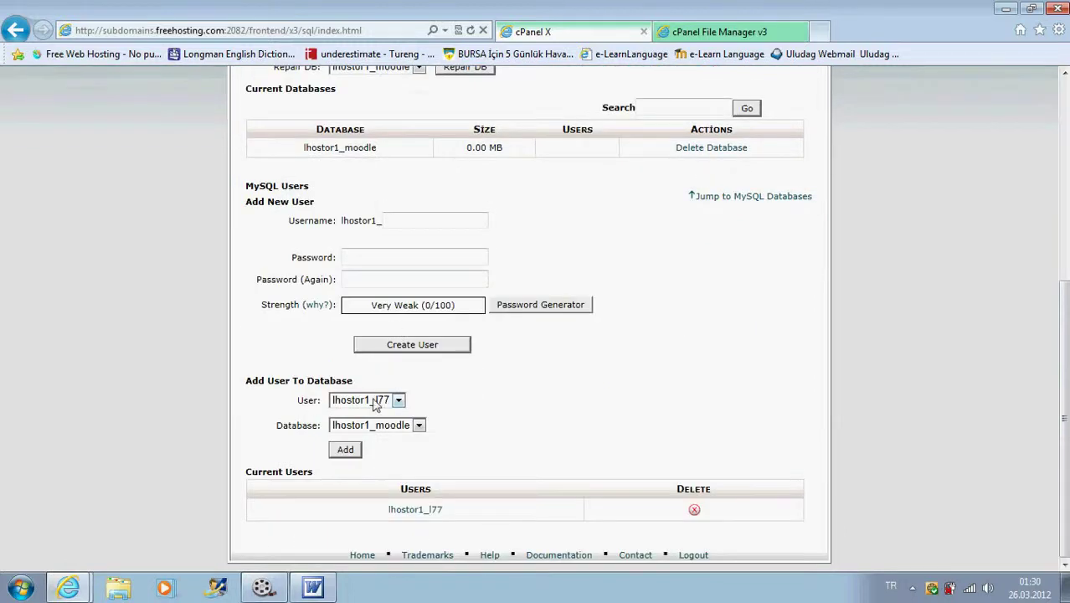
click(345, 453)
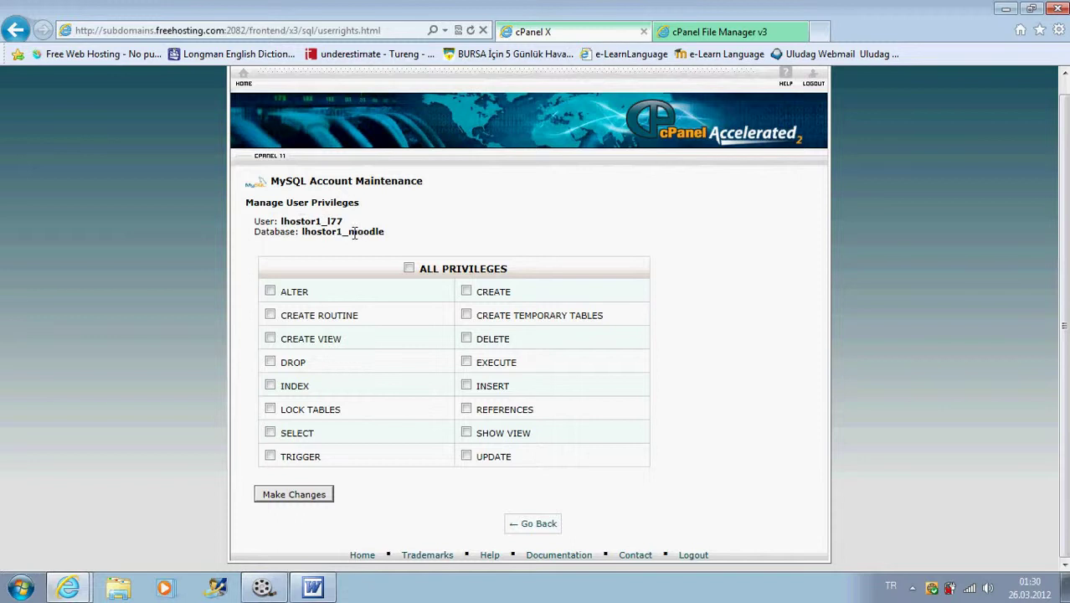
- Grant the user ALL PRIVILEGES on lhostor1_moodle and submit the changes
click(408, 270)
click(409, 270)
click(409, 267)
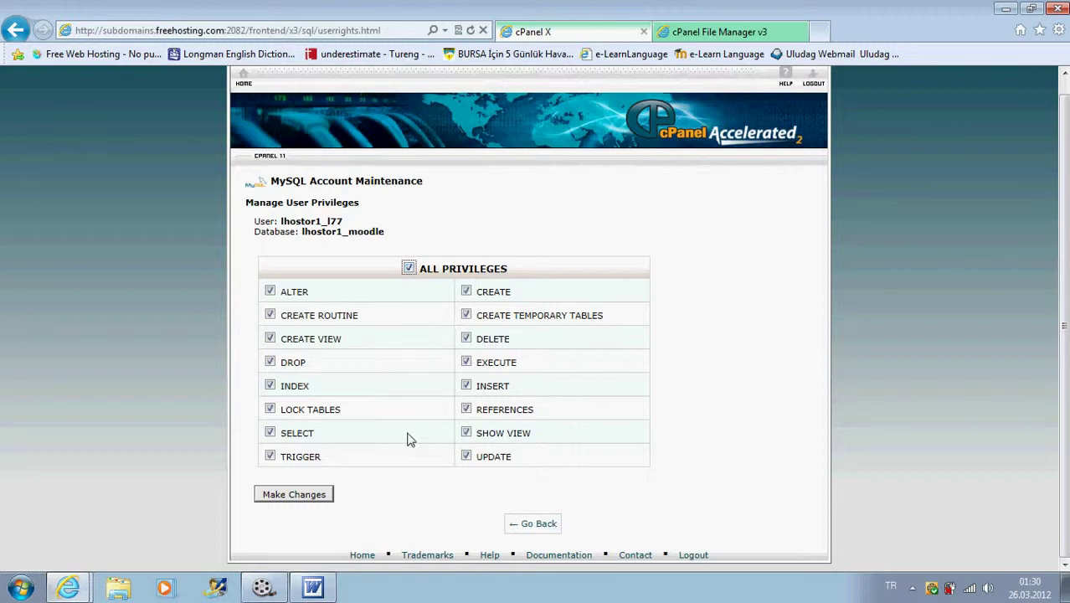
click(298, 494)
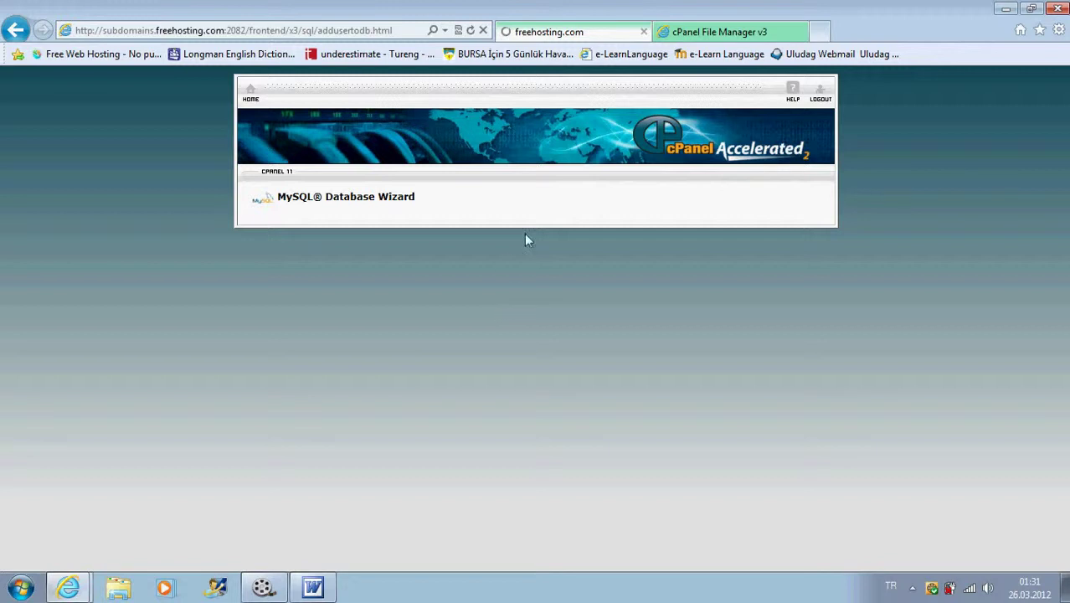
- Glance at the Word database notes, then minimize them again
click(322, 588)
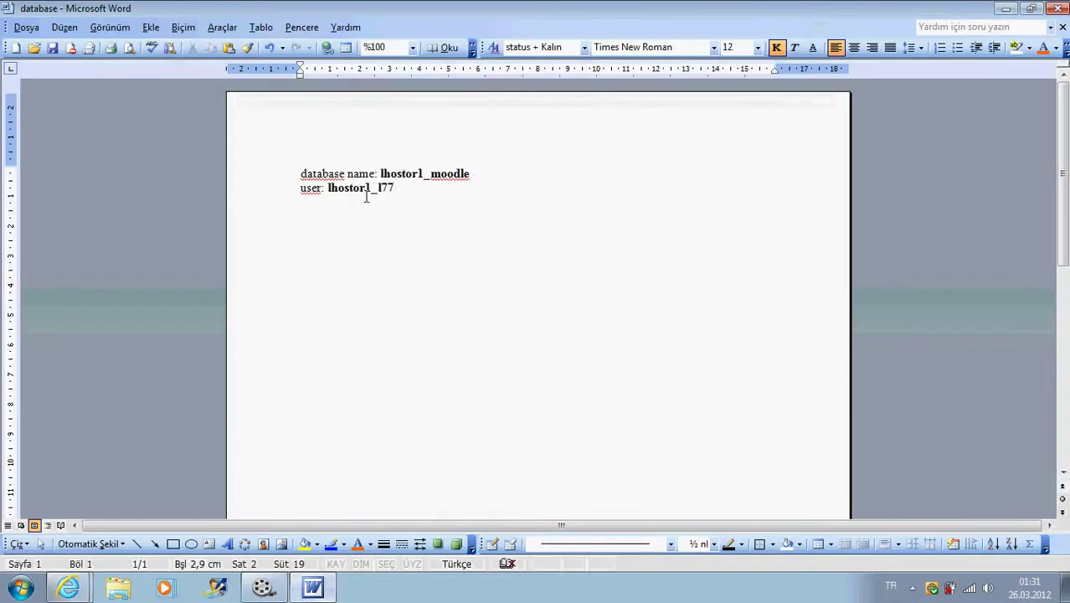
click(312, 588)
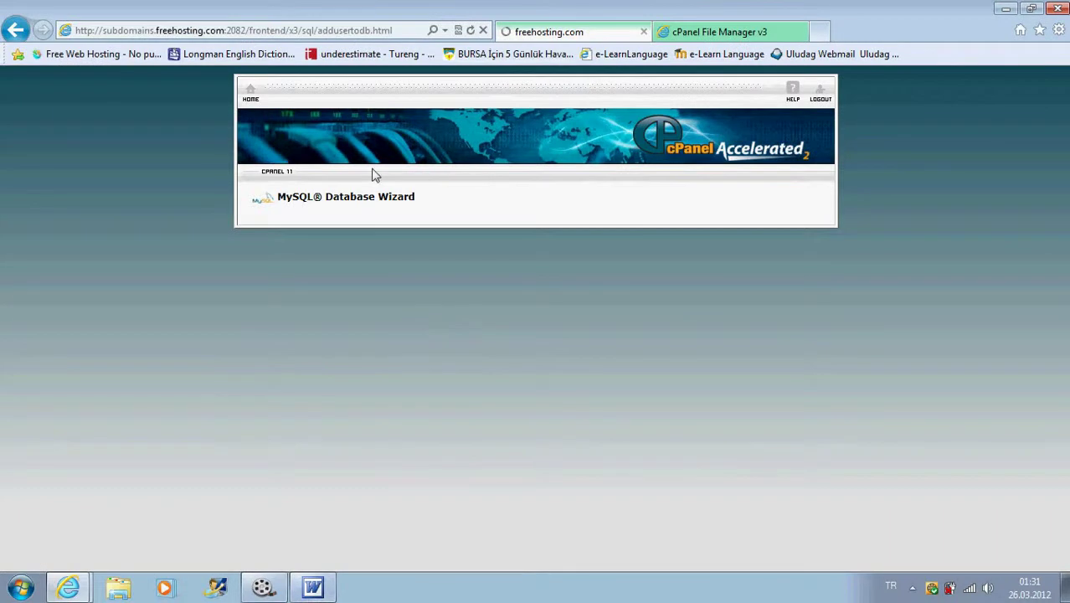
- Reload public_html and extract moodle-latest-1917.zip into it, closing the results window
click(703, 35)
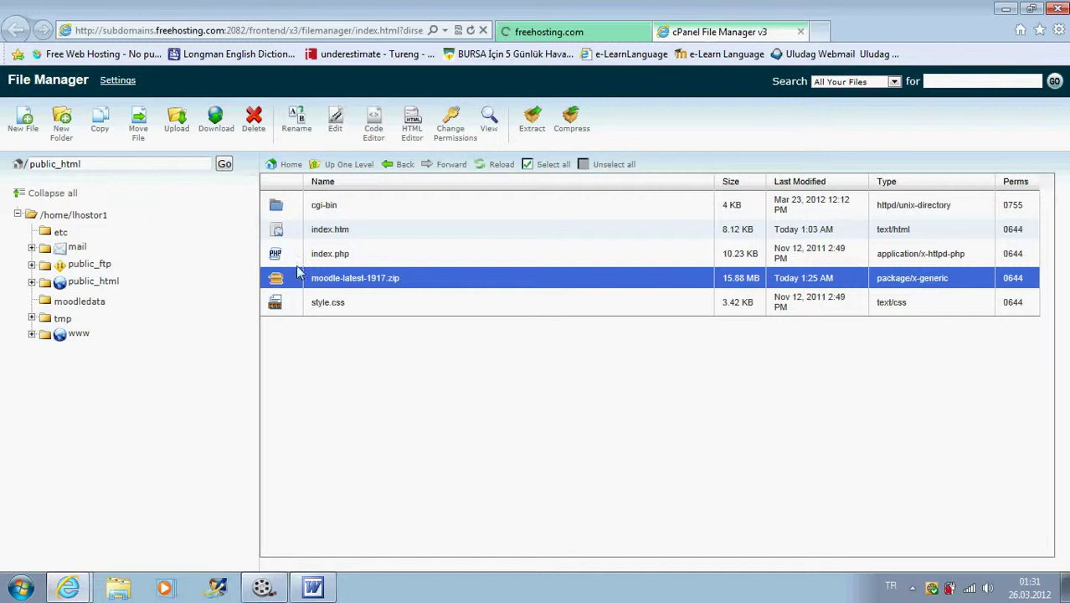
click(500, 165)
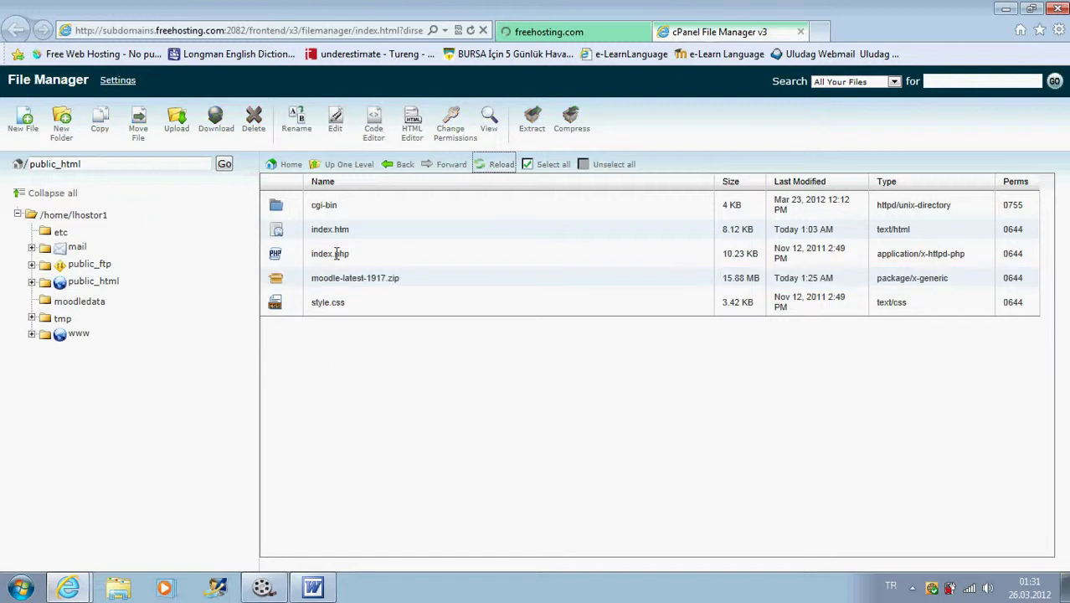
click(279, 280)
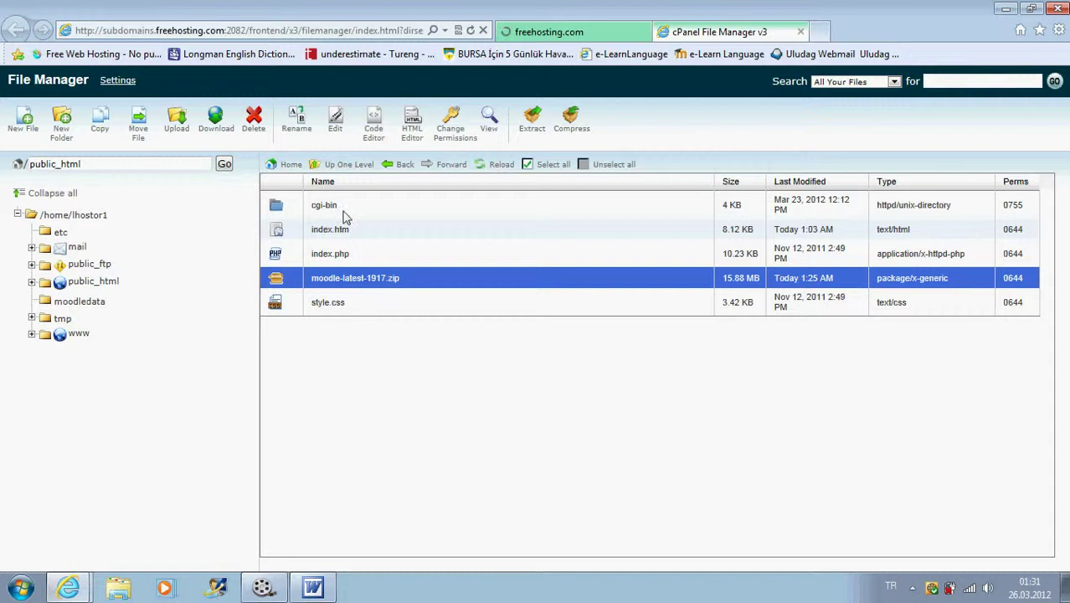
click(531, 122)
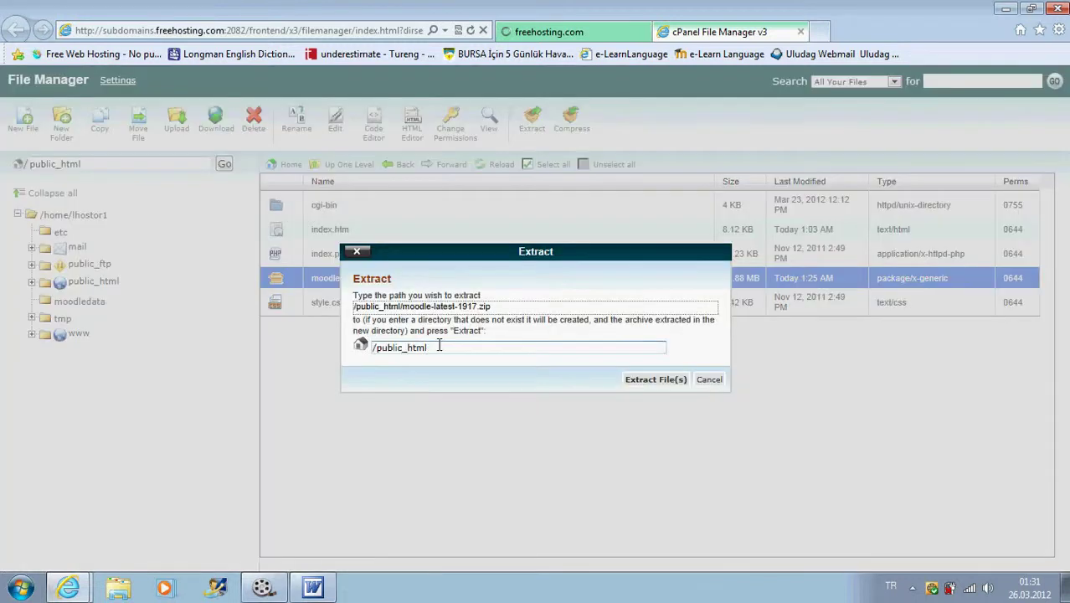
click(646, 382)
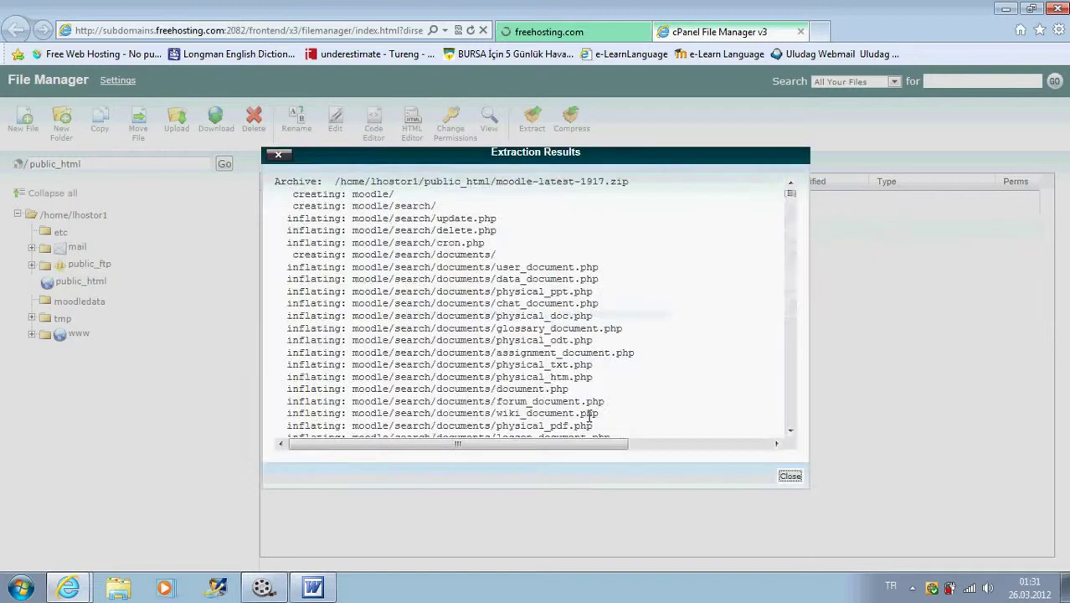
drag(790, 196, 769, 442)
click(790, 477)
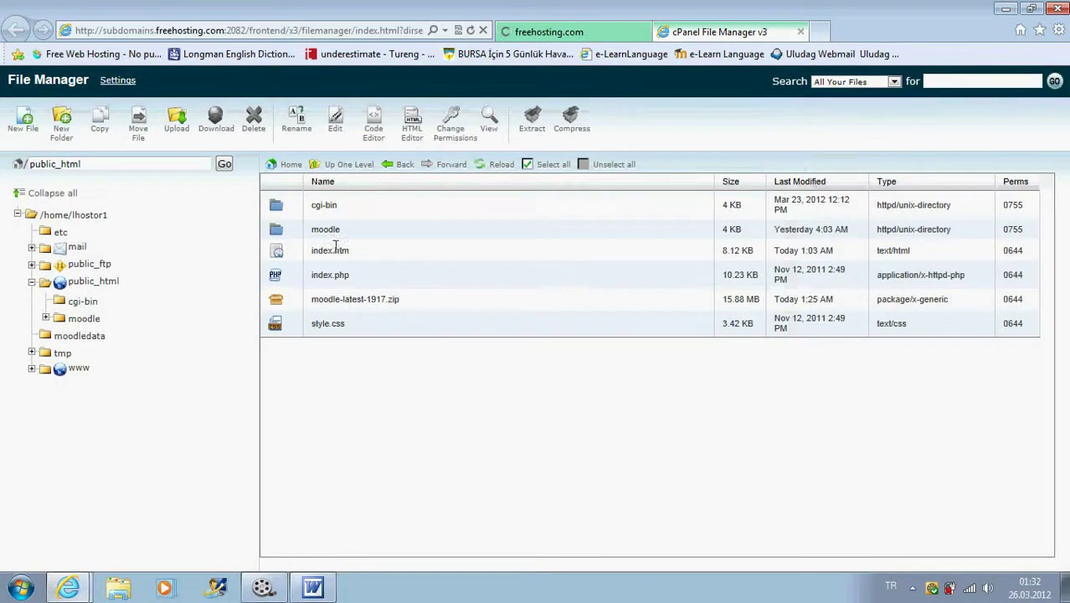
- Select the new moodle folder in public_html and reload the file listing
click(332, 231)
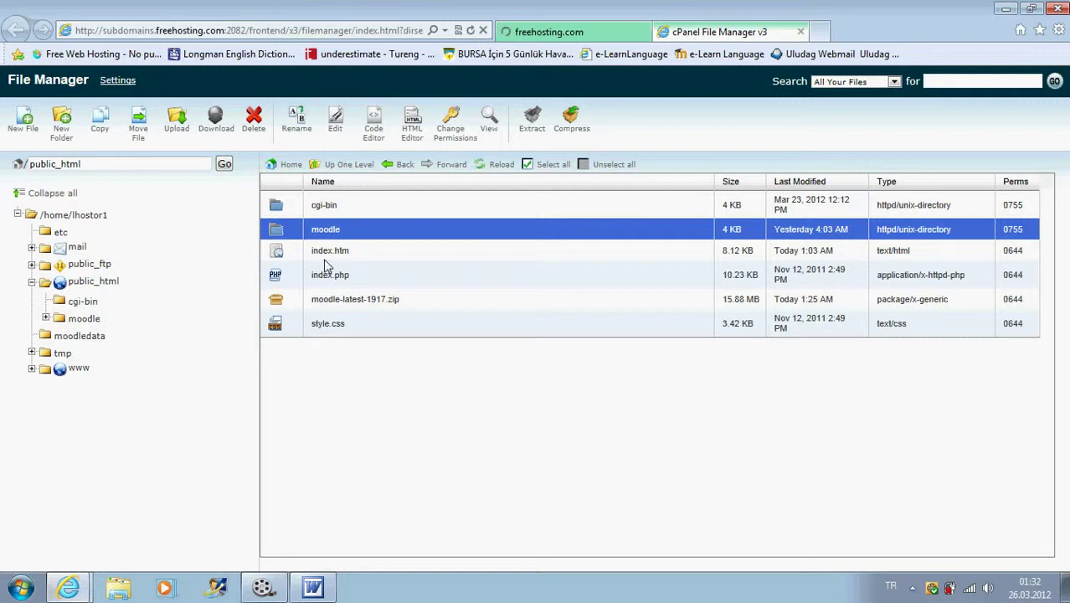
click(325, 253)
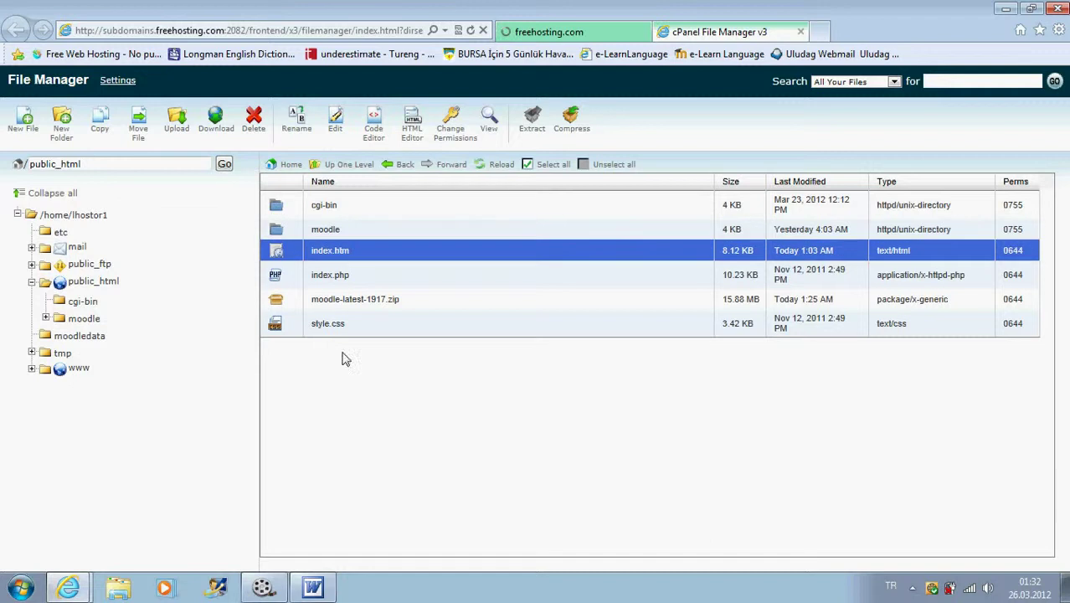
click(335, 299)
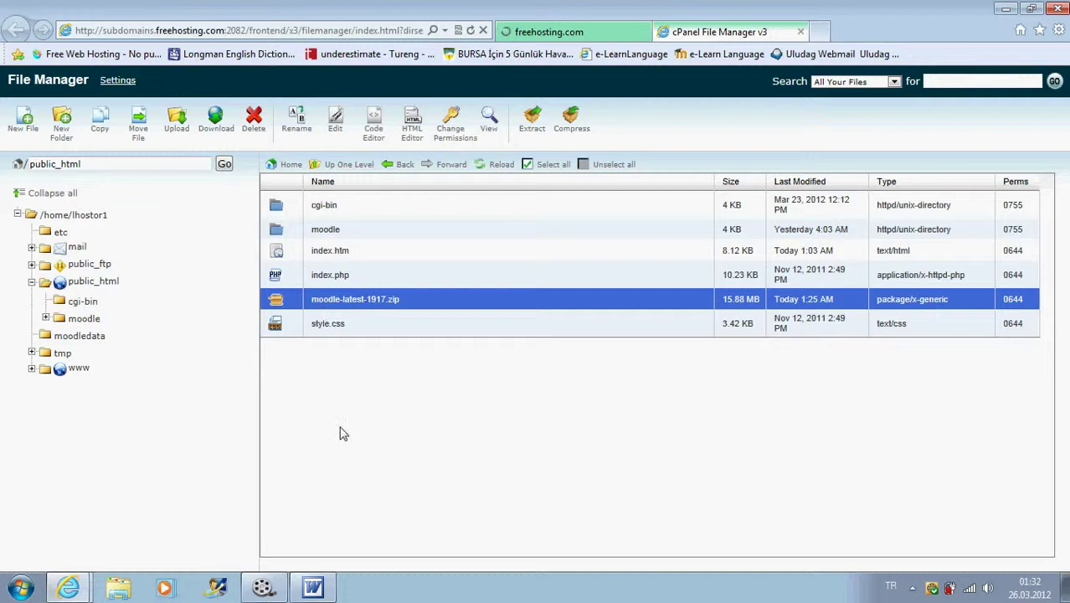
click(308, 237)
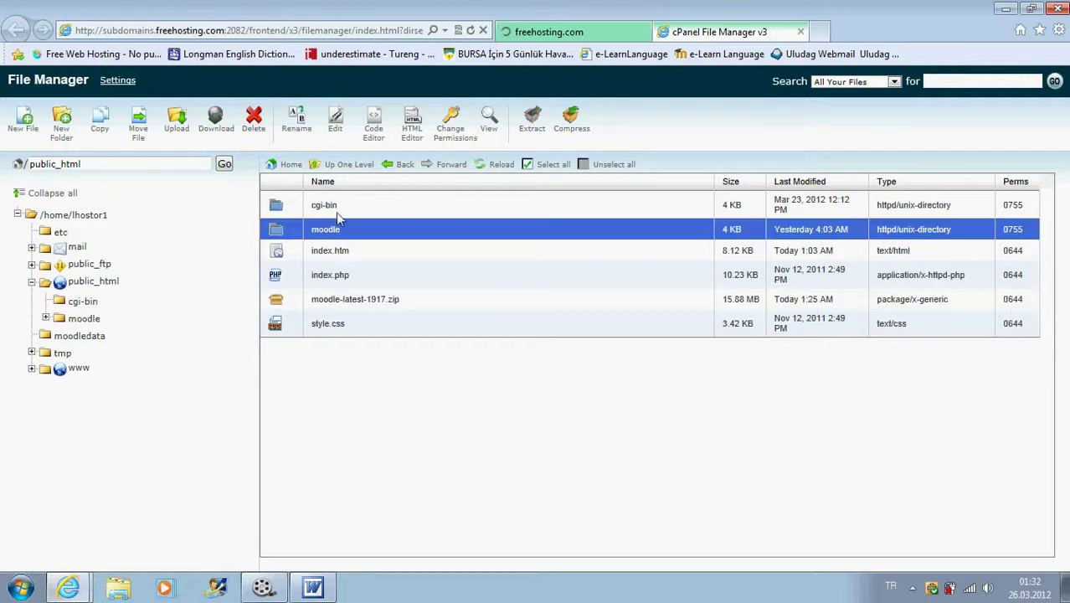
click(501, 164)
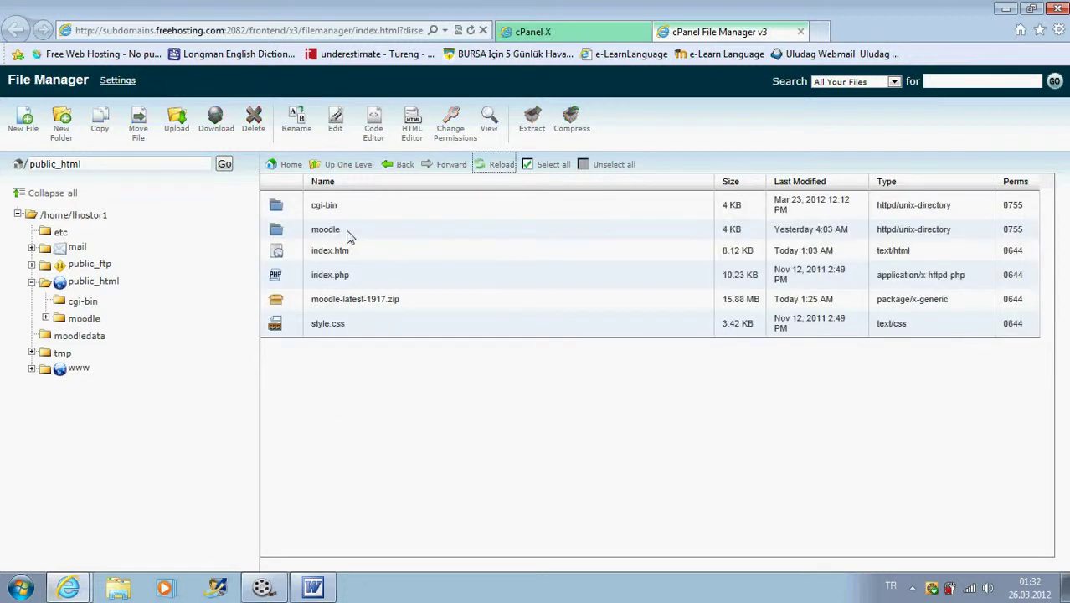
- Verify the moodle database has its user under Current Databases, then close both cPanel tabs
click(555, 33)
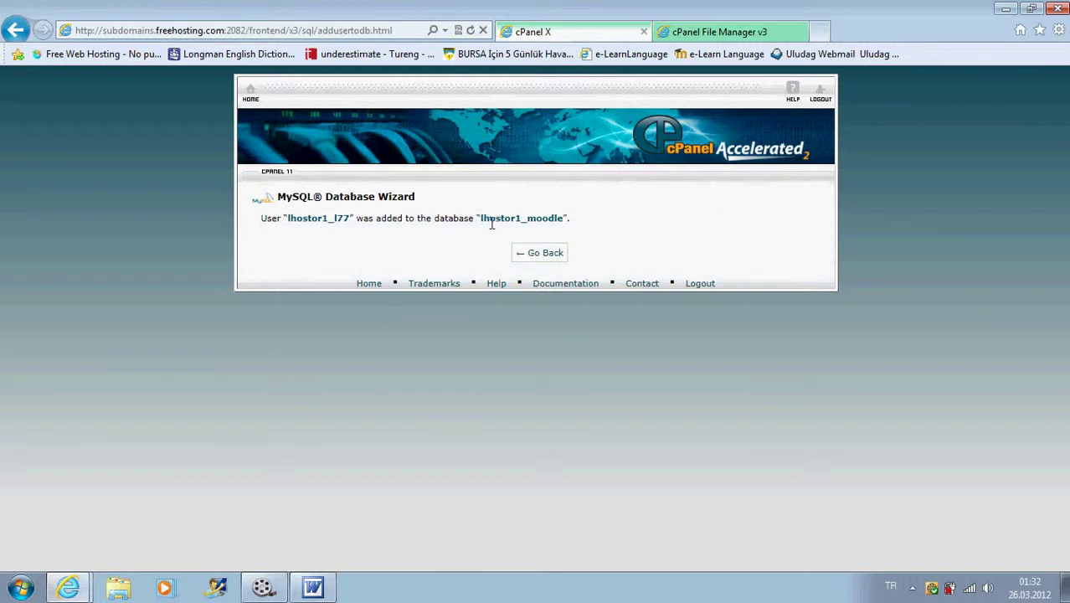
click(532, 255)
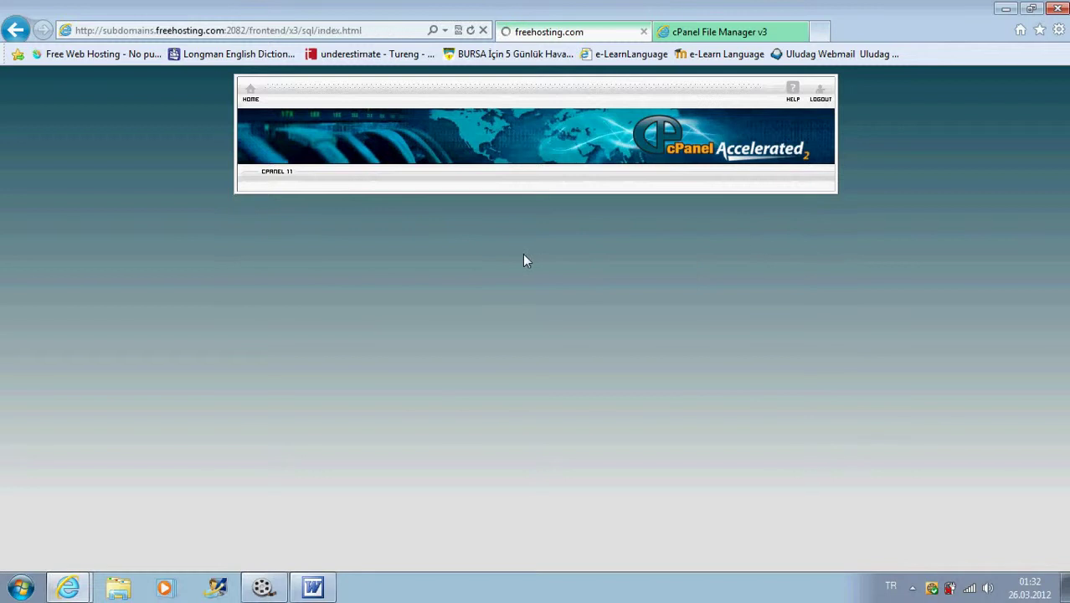
scroll(427, 323, down, 3)
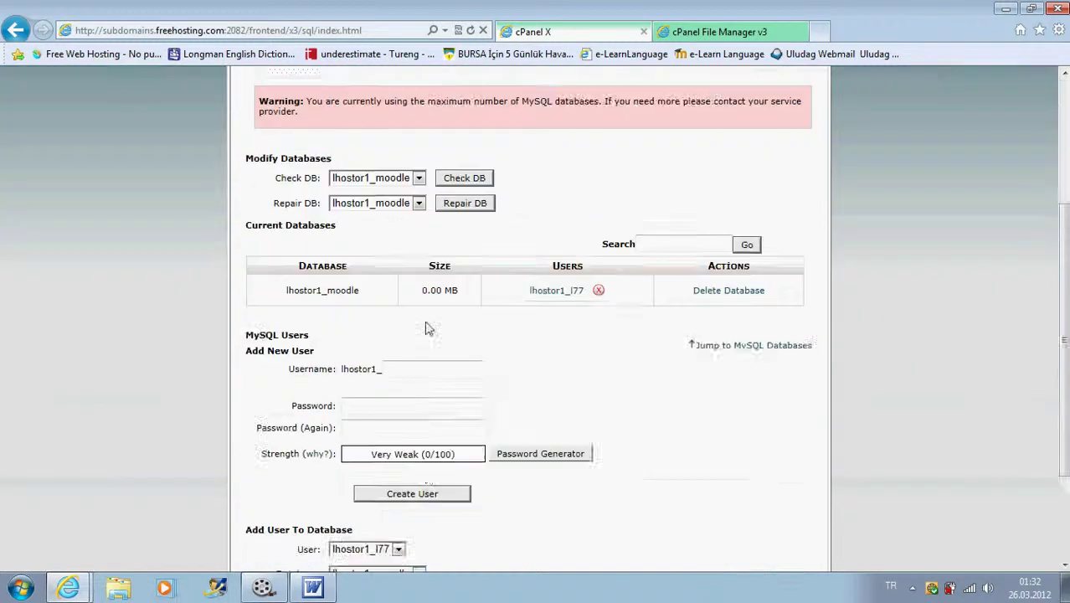
scroll(426, 328, down, 3)
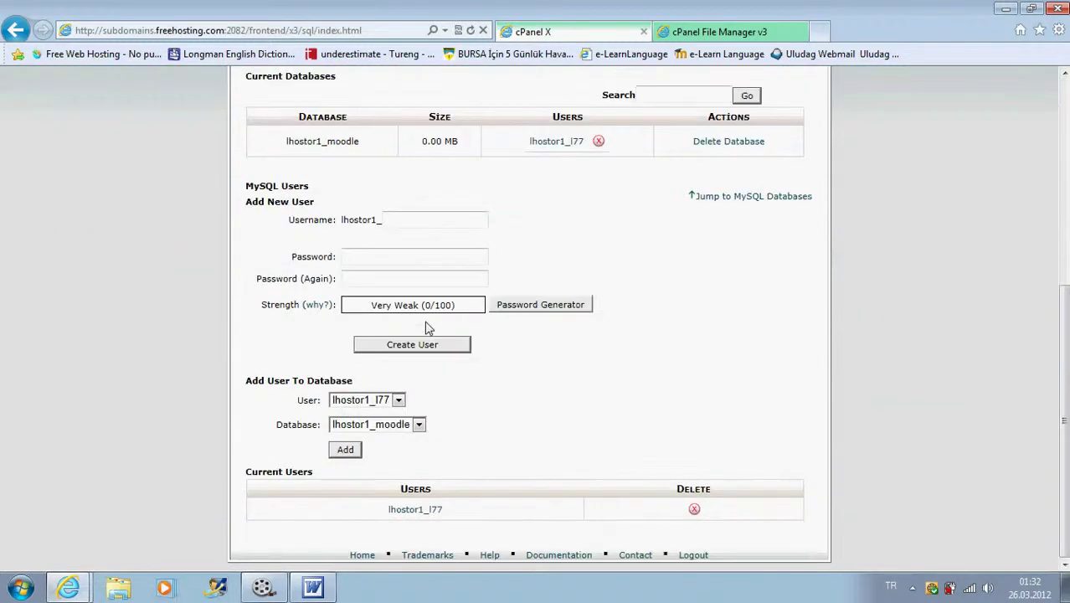
scroll(427, 328, up, 5)
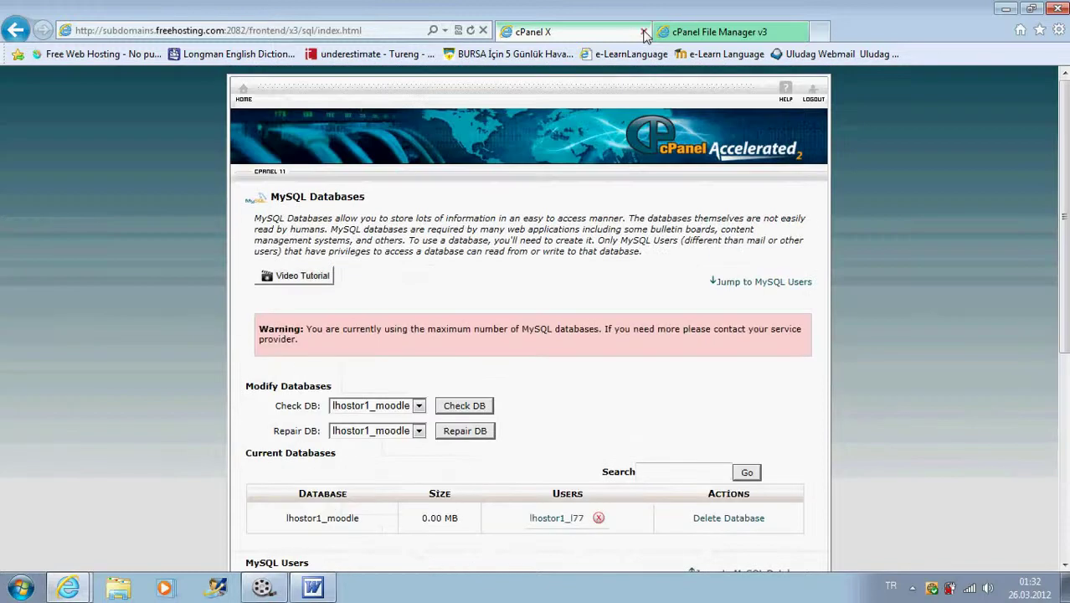
click(642, 32)
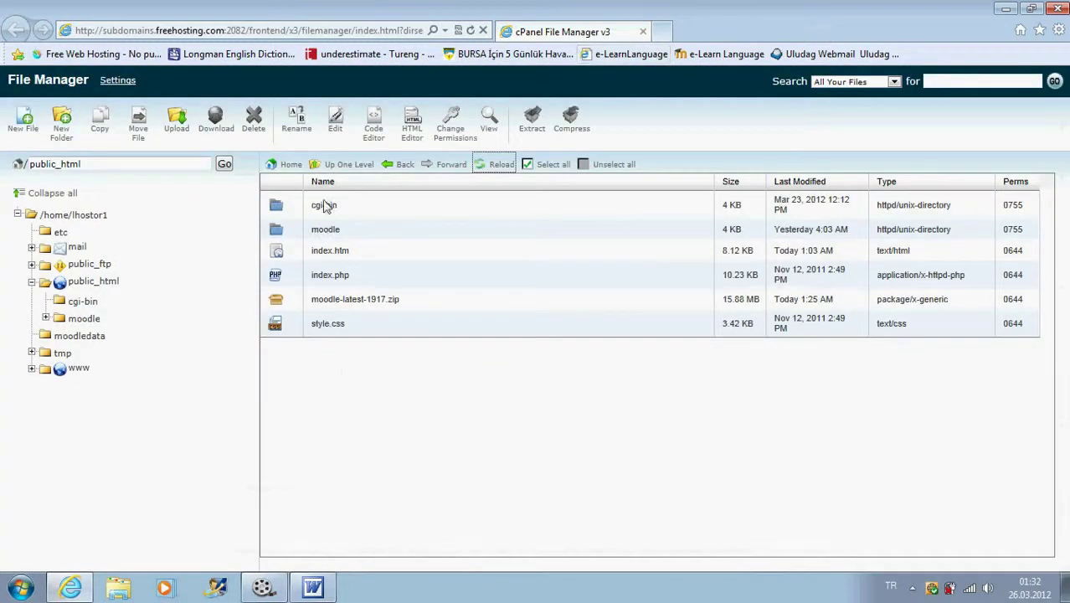
click(643, 32)
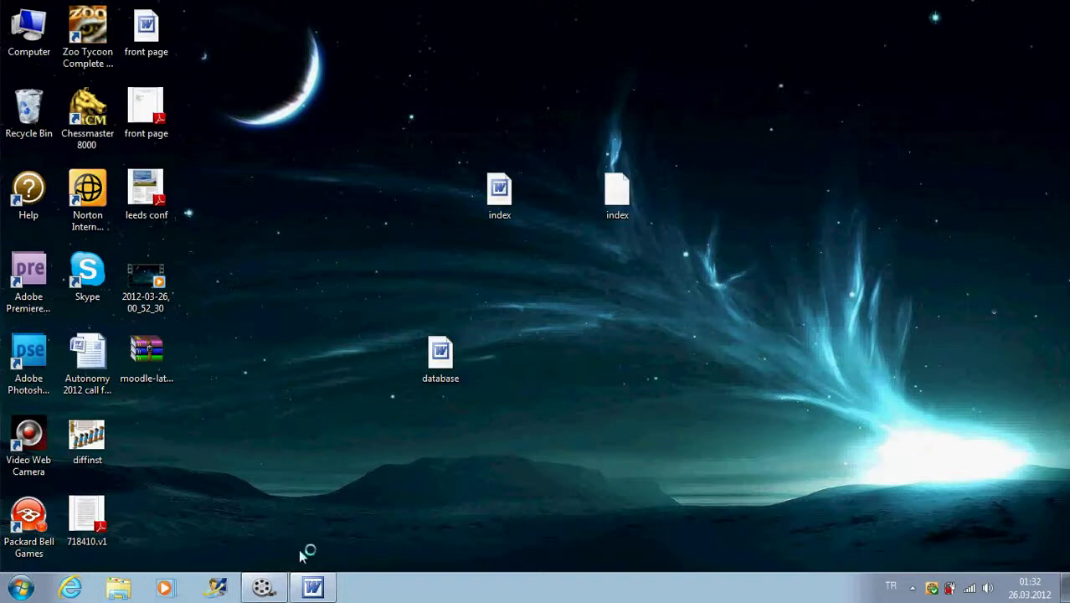
- Review the Word database notes, minimize them, and start a new Internet Explorer window
click(315, 589)
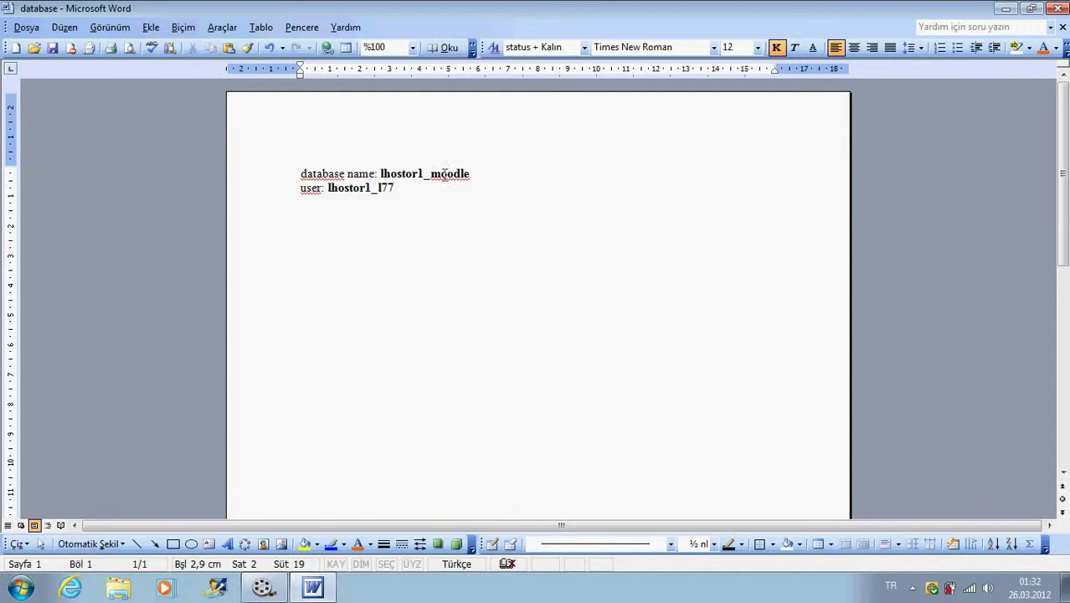
click(313, 588)
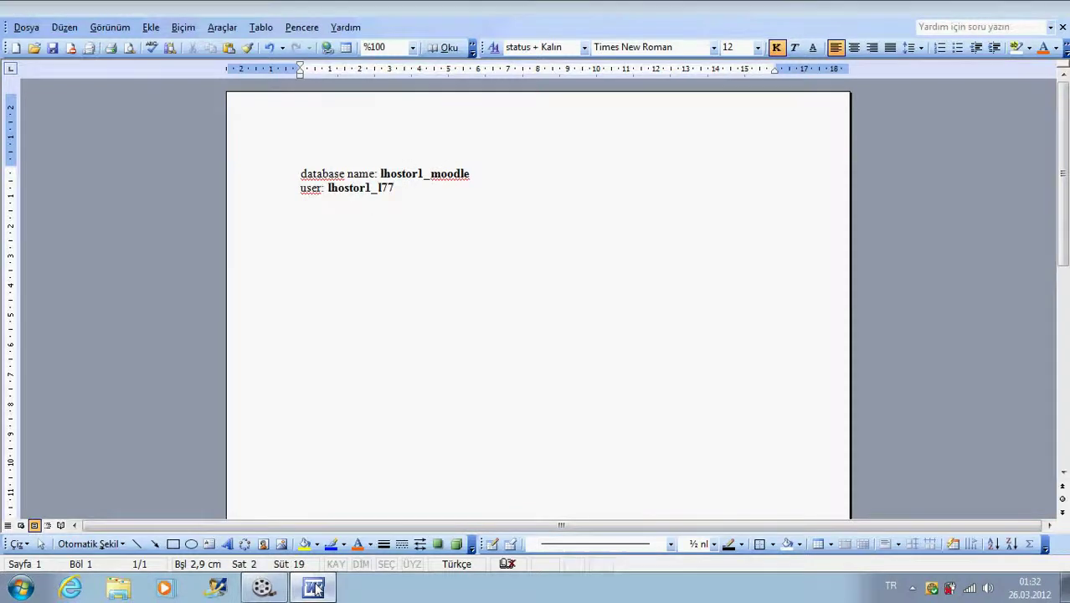
click(70, 588)
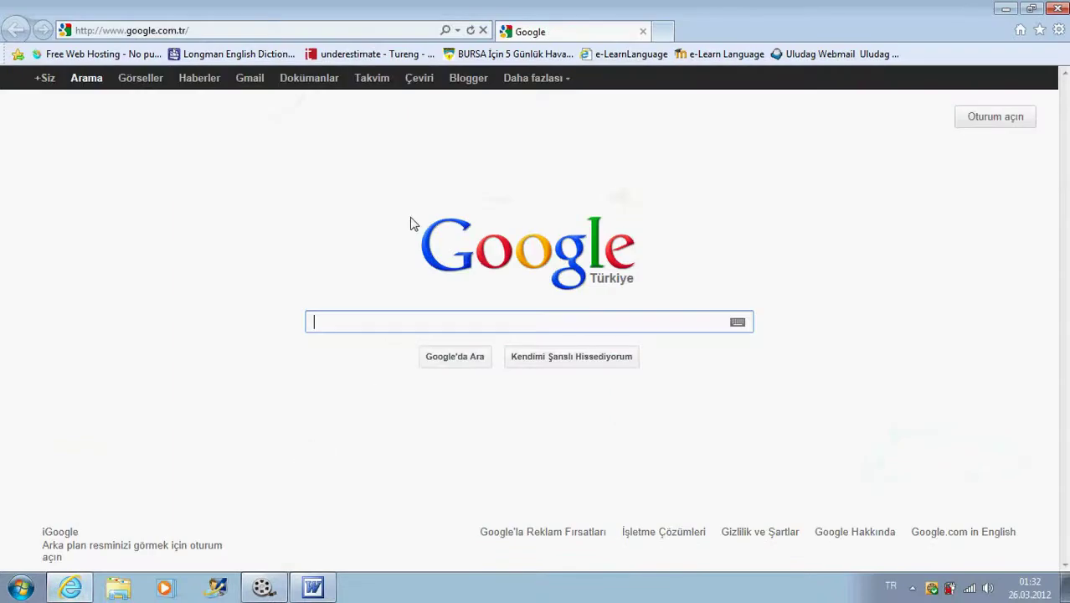
- Load I77.host.org, dismiss the phishing warning, and follow the site's MOODLE link
click(250, 31)
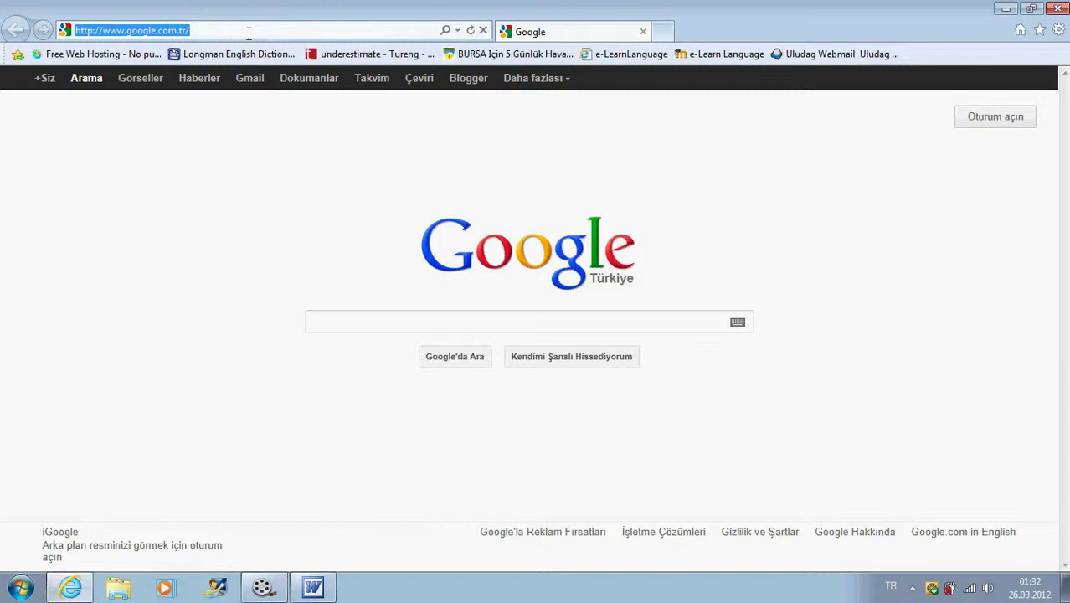
text(I77)
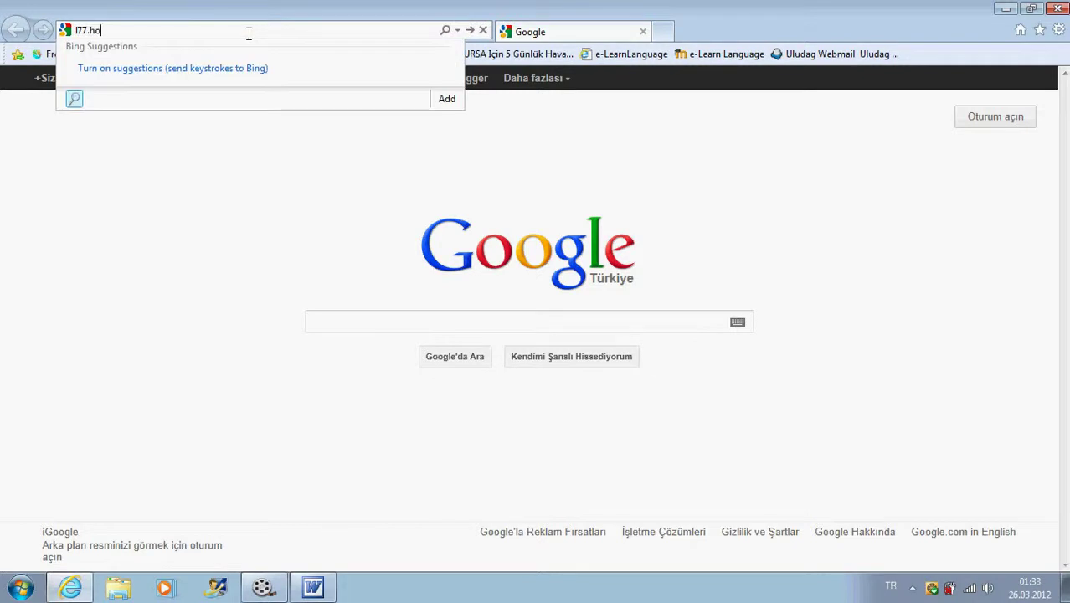
text(.host.o)
text(rg)
key(Return)
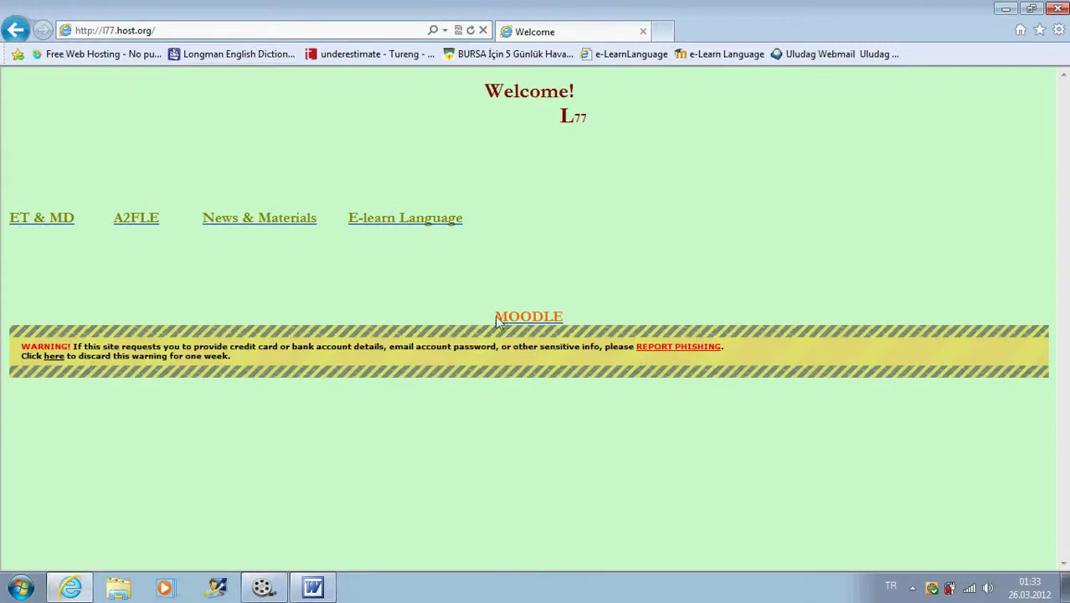
click(47, 356)
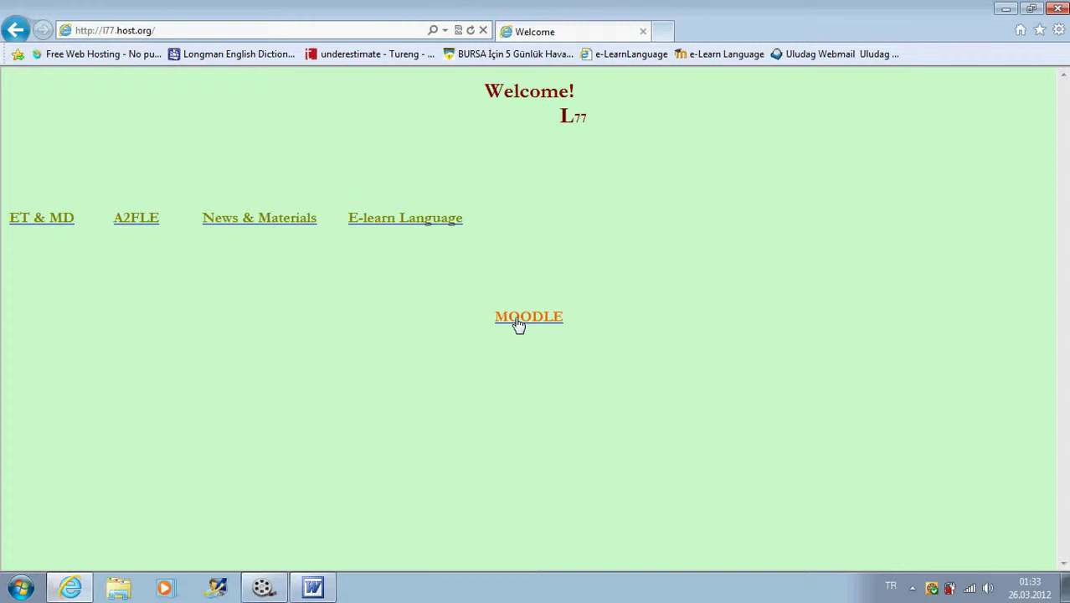
click(518, 322)
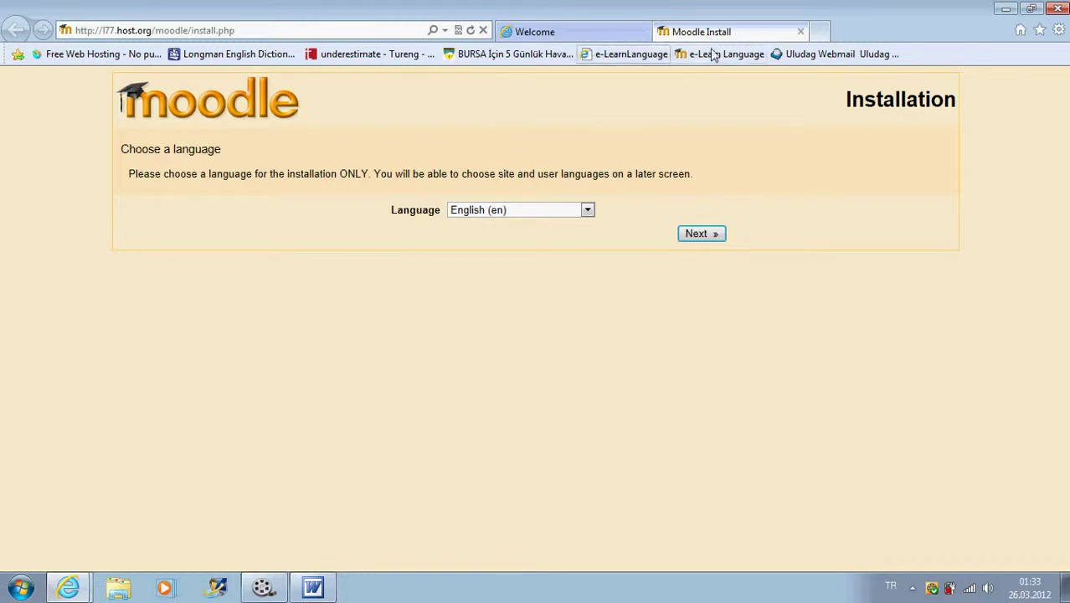
- Close the extra Moodle tab and load the site's /moodle address in the remaining tab
click(615, 32)
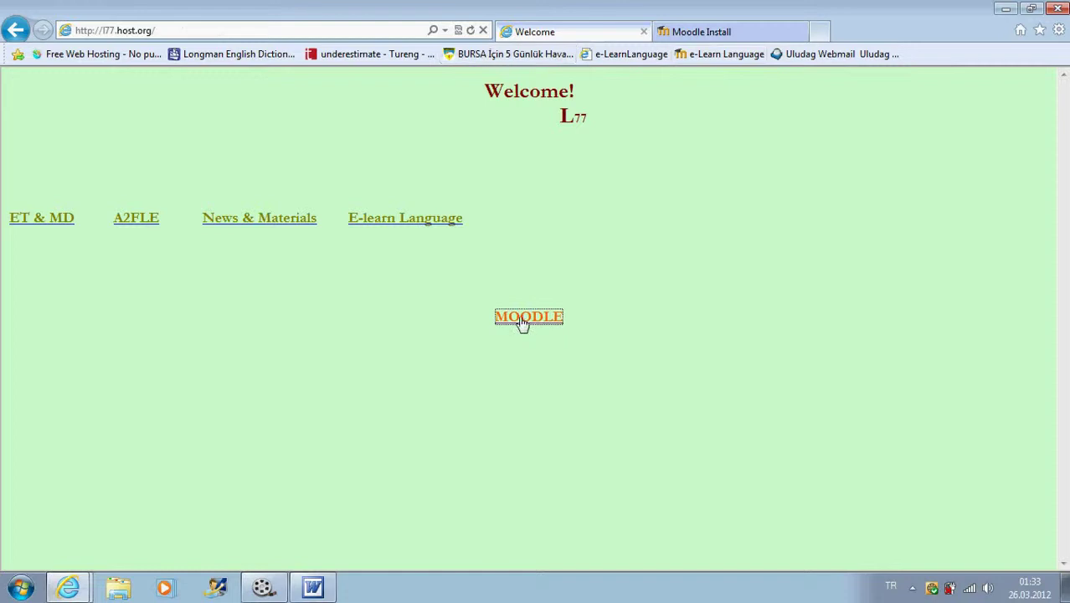
click(751, 36)
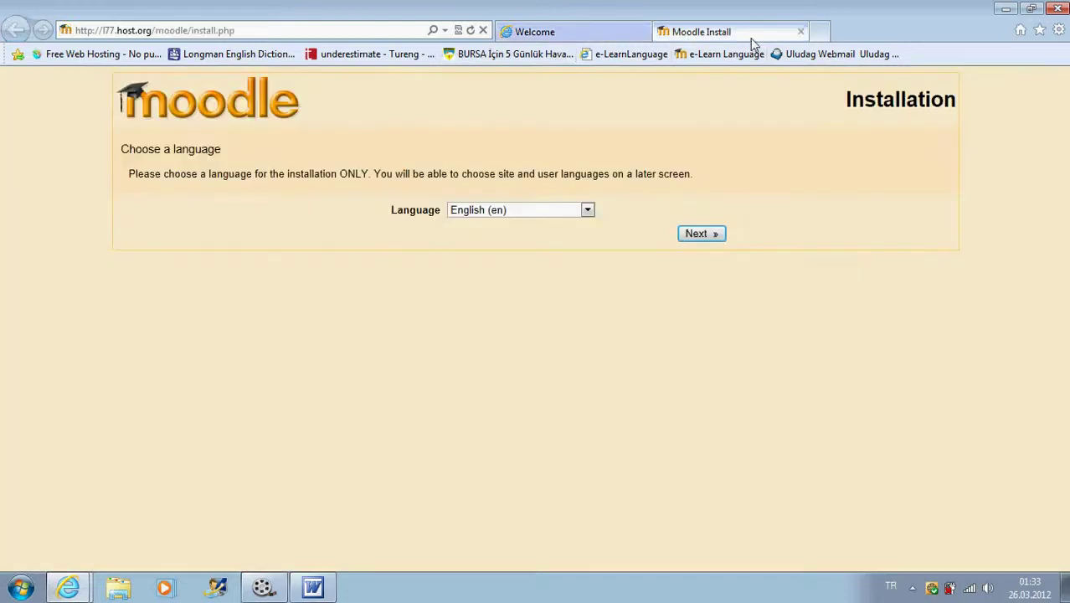
click(800, 32)
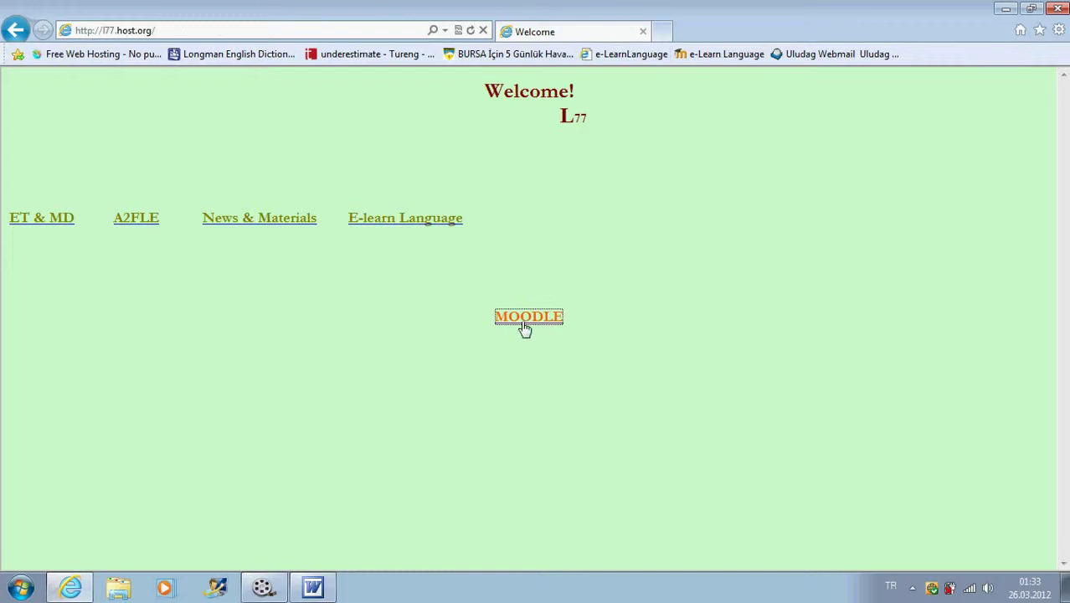
click(170, 31)
click(168, 30)
text(moodle)
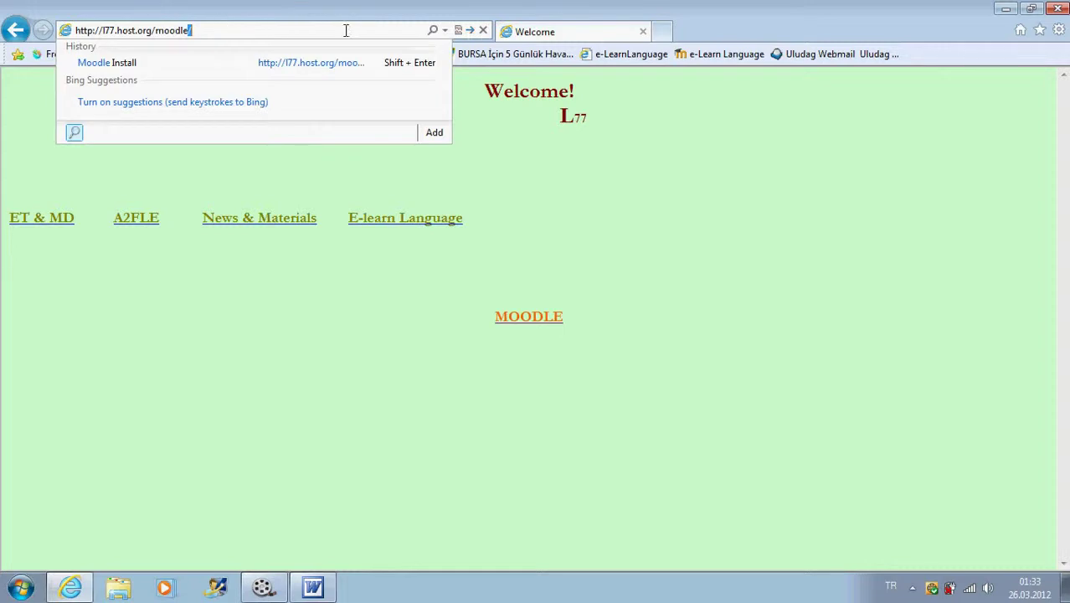
key(Return)
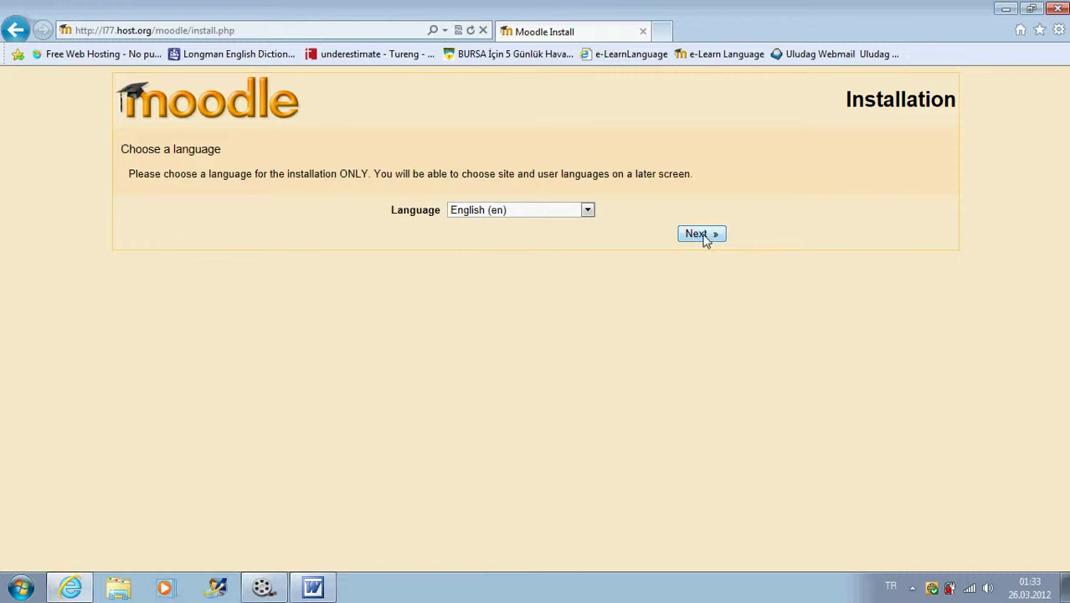
- Keep English (en) as install language and accept the PHP checks and install locations
click(587, 210)
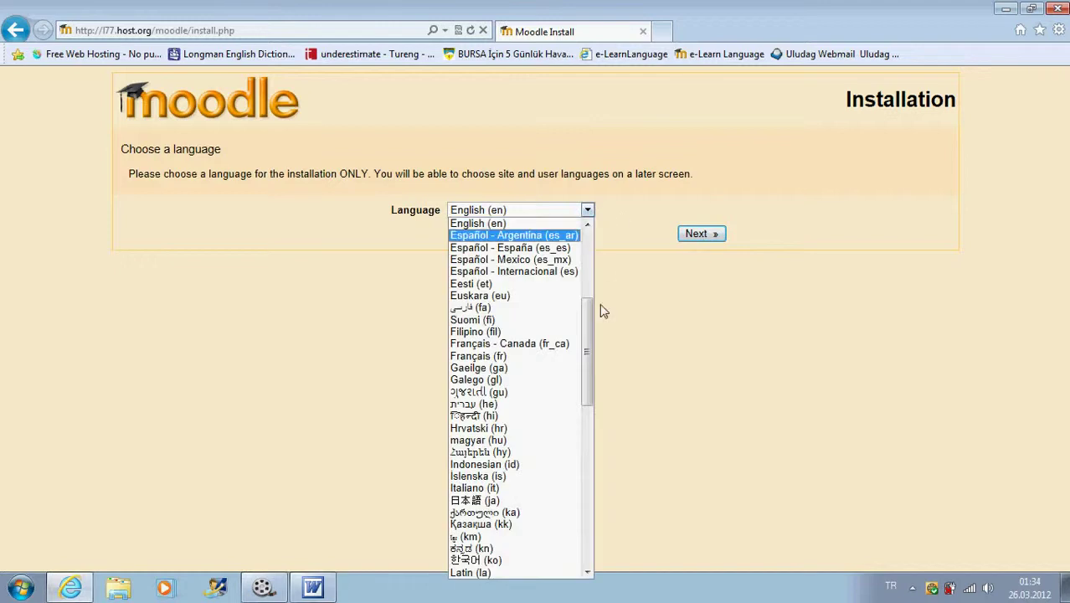
drag(586, 333, 586, 490)
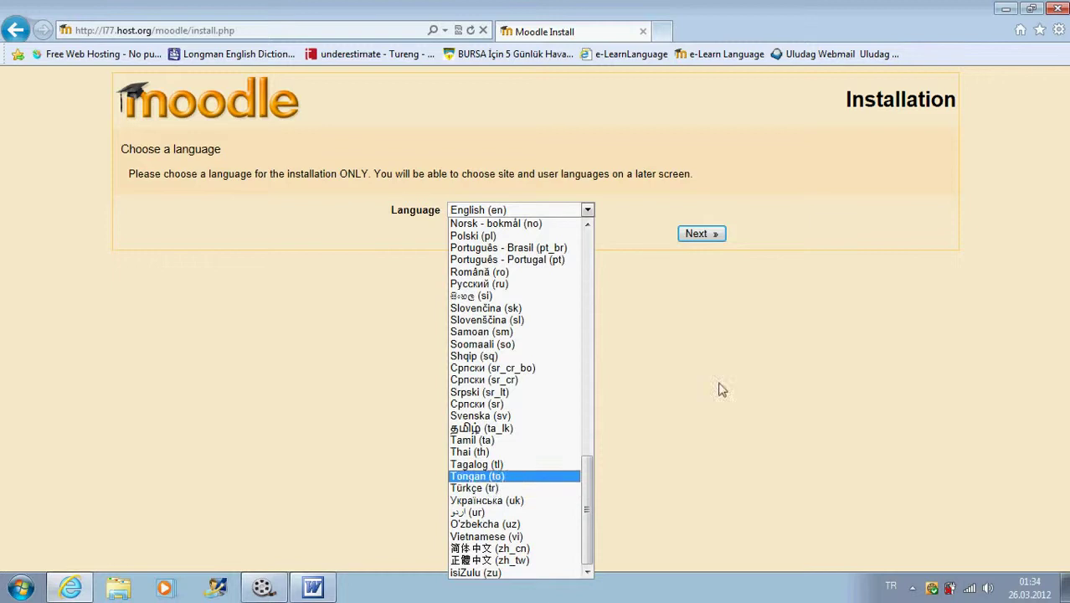
click(707, 335)
click(694, 236)
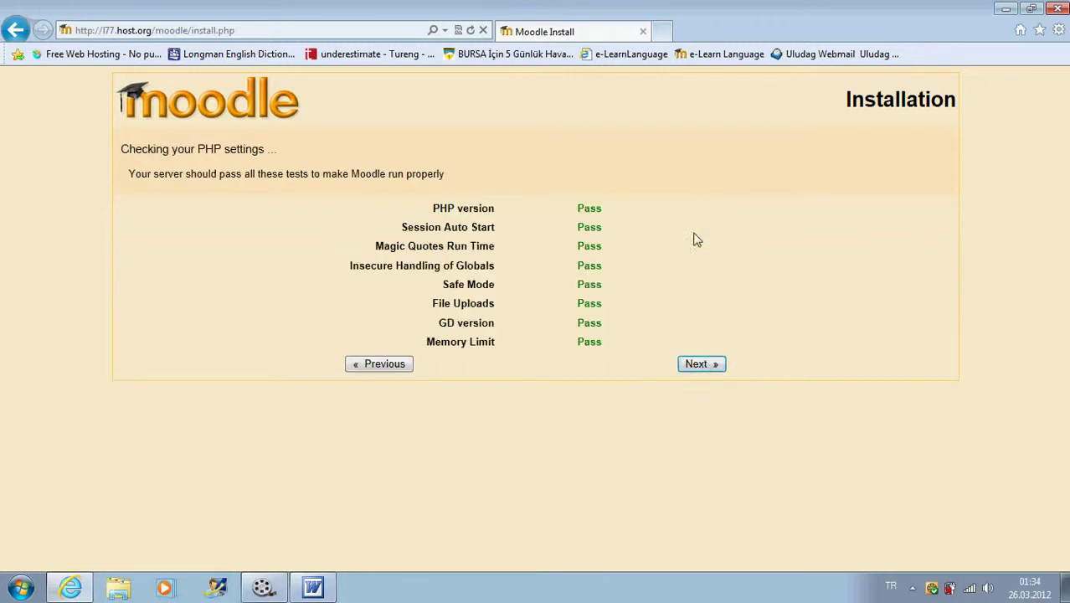
click(702, 365)
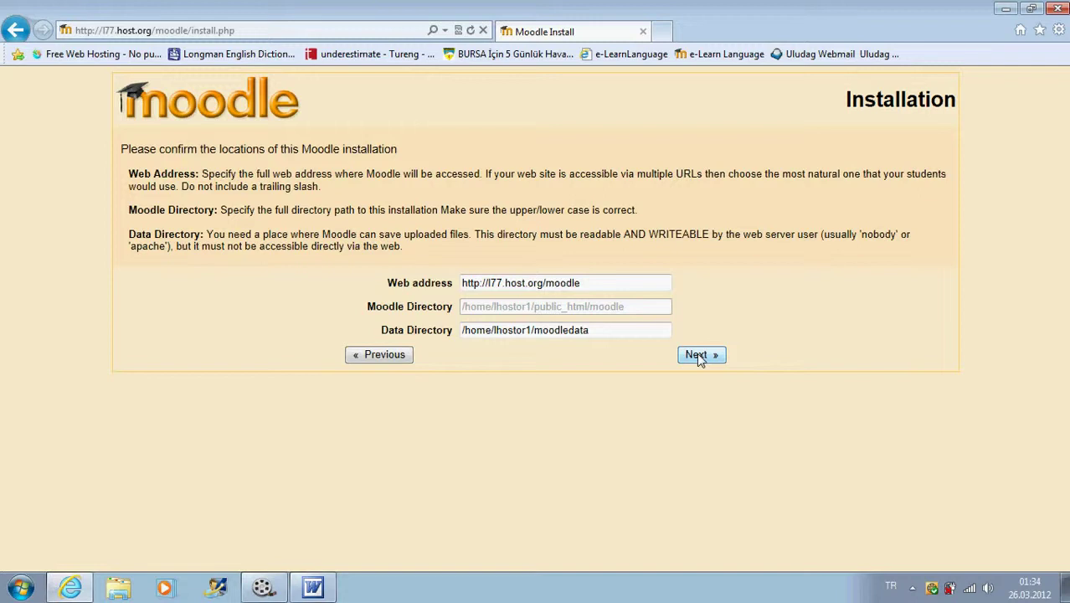
click(698, 354)
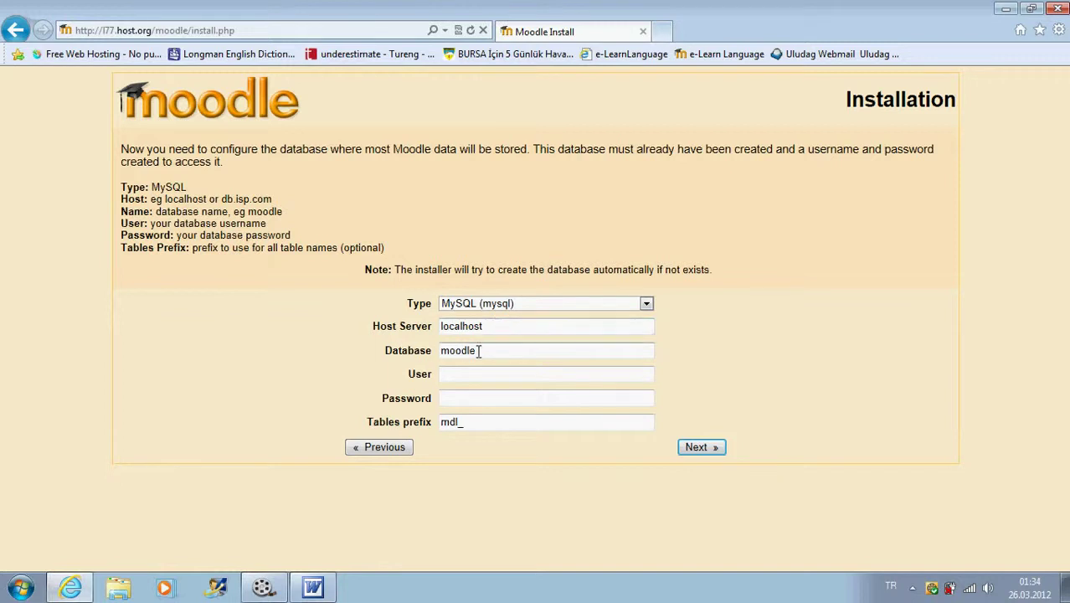
- Replace the default 'moodle' Database value with the database name copied from the Word notes
click(312, 586)
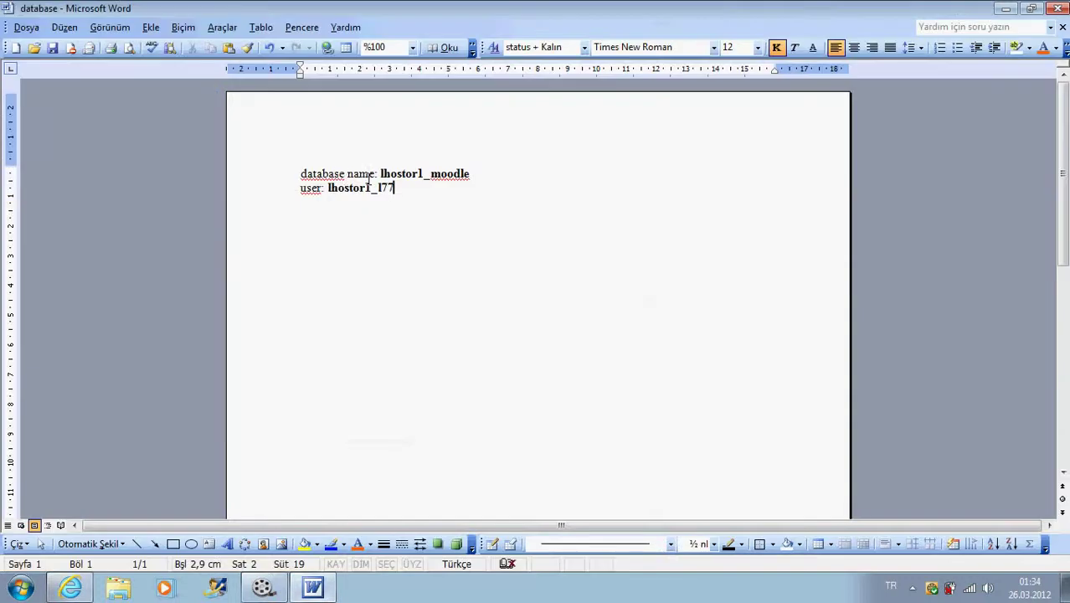
click(471, 174)
drag(471, 173, 381, 174)
right_click(407, 175)
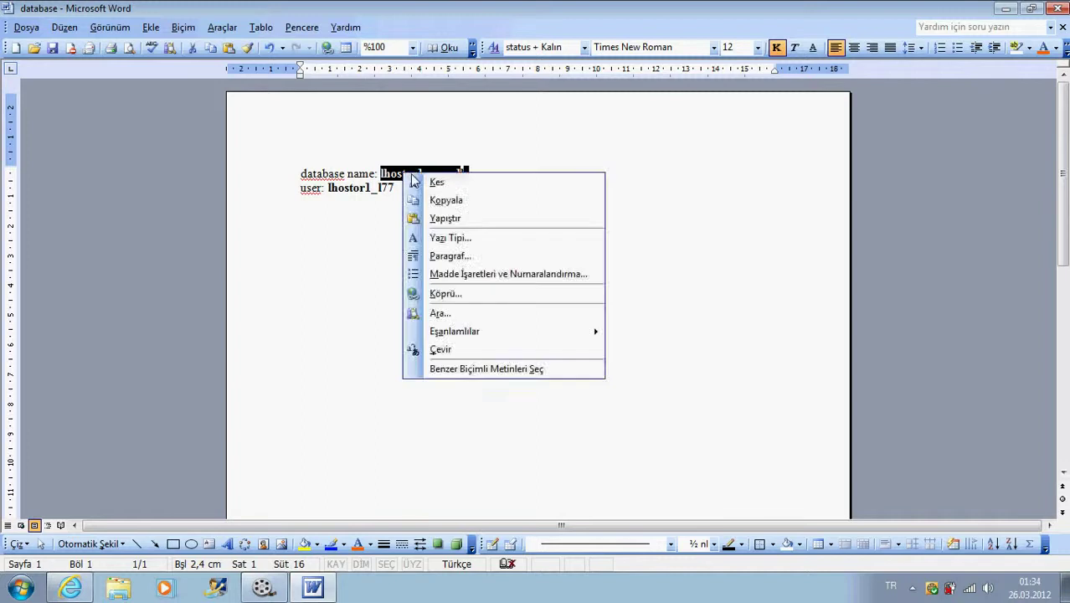
click(445, 200)
key(alt+Tab)
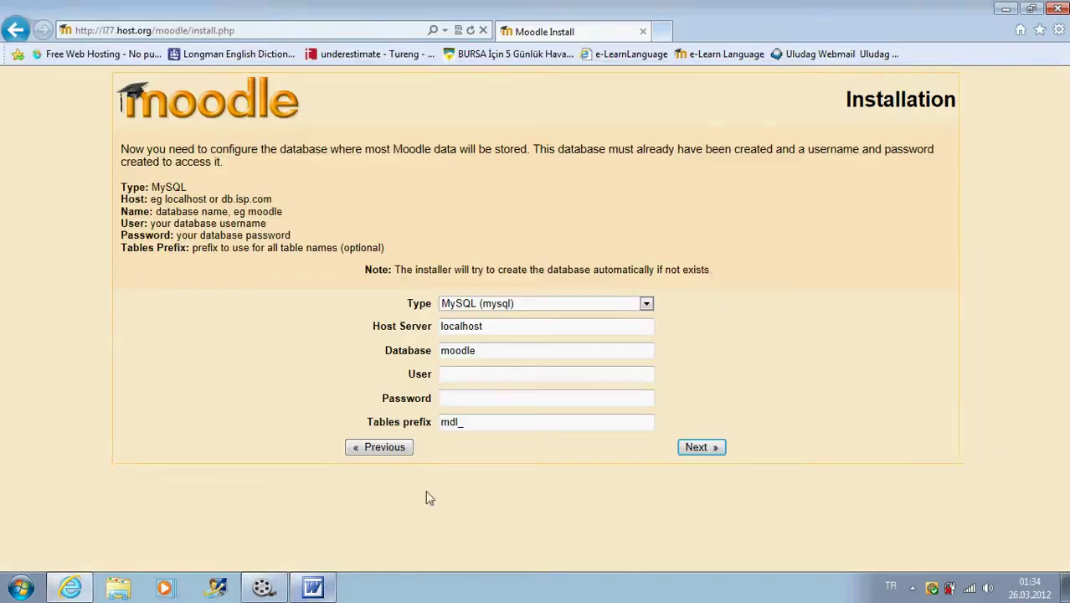
click(490, 351)
drag(490, 352, 425, 346)
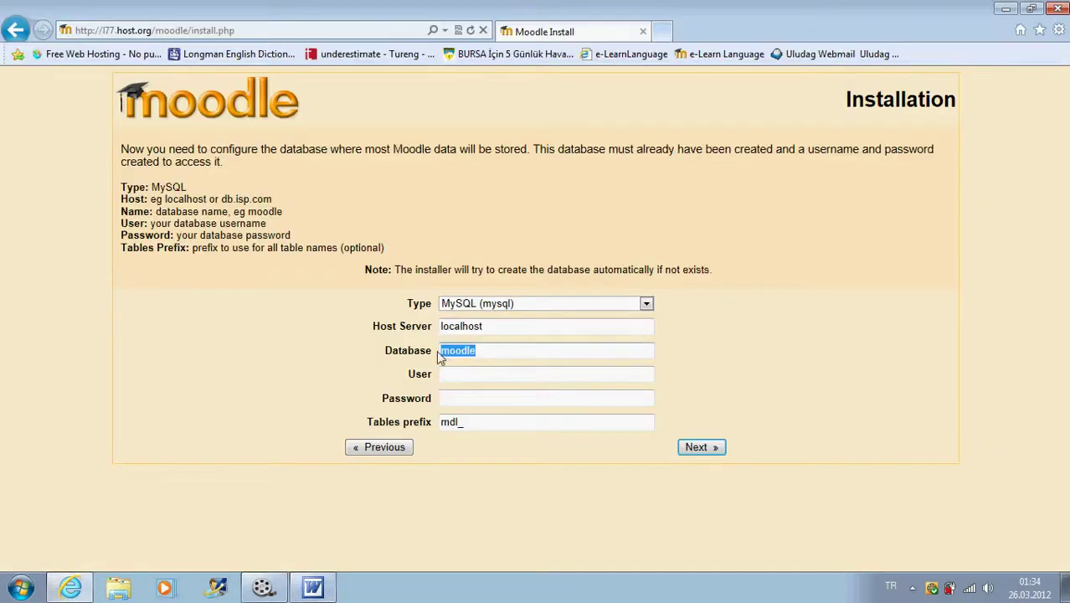
right_click(477, 351)
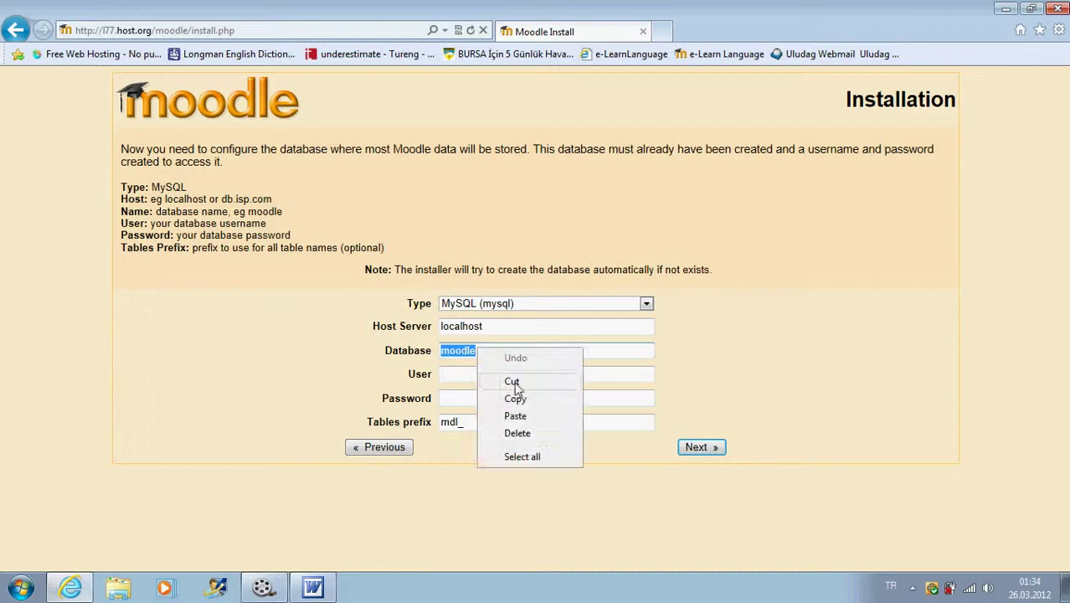
click(515, 415)
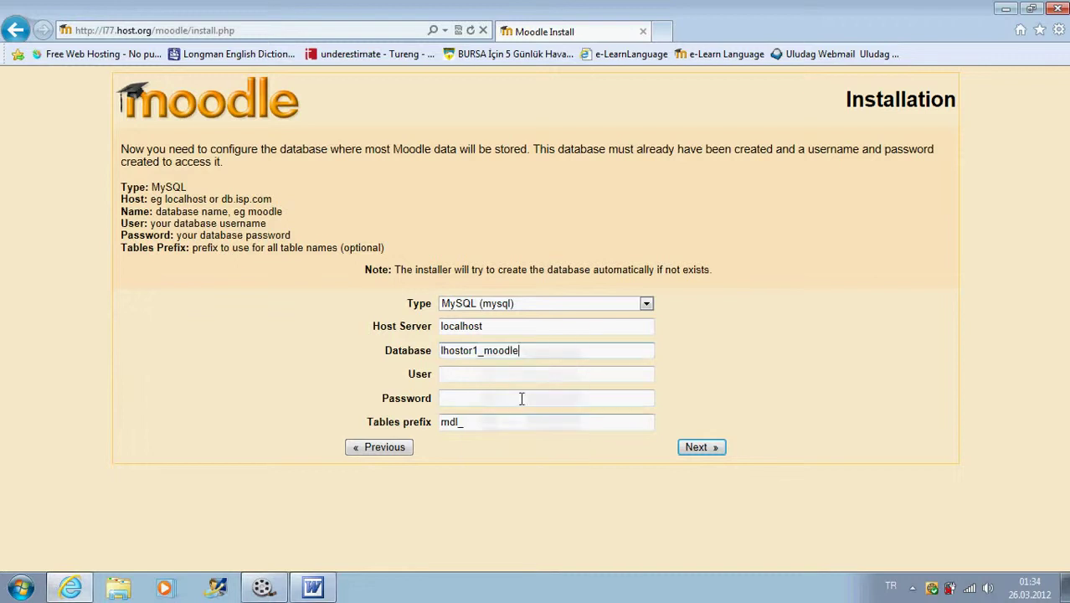
- Paste the database user name from the Word notes into the User field
click(447, 373)
click(313, 587)
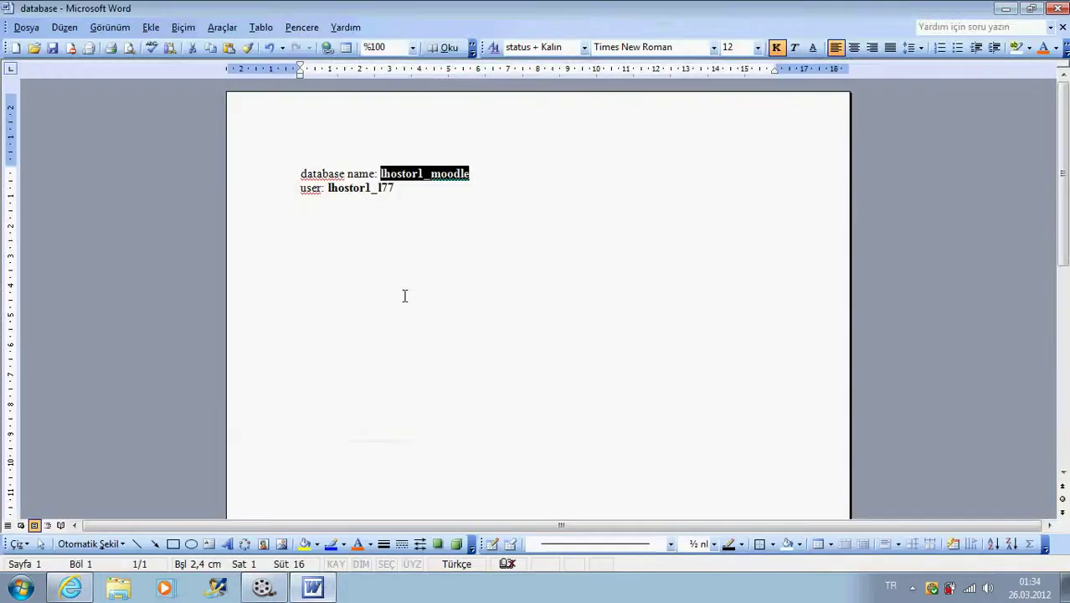
drag(394, 188, 326, 189)
right_click(345, 191)
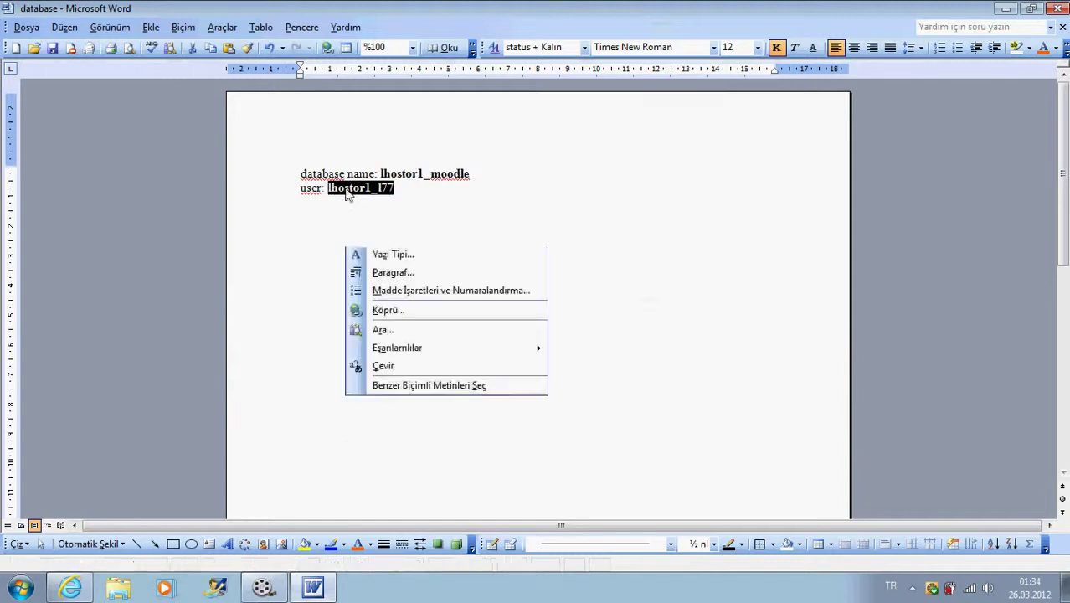
click(368, 212)
key(alt+Tab)
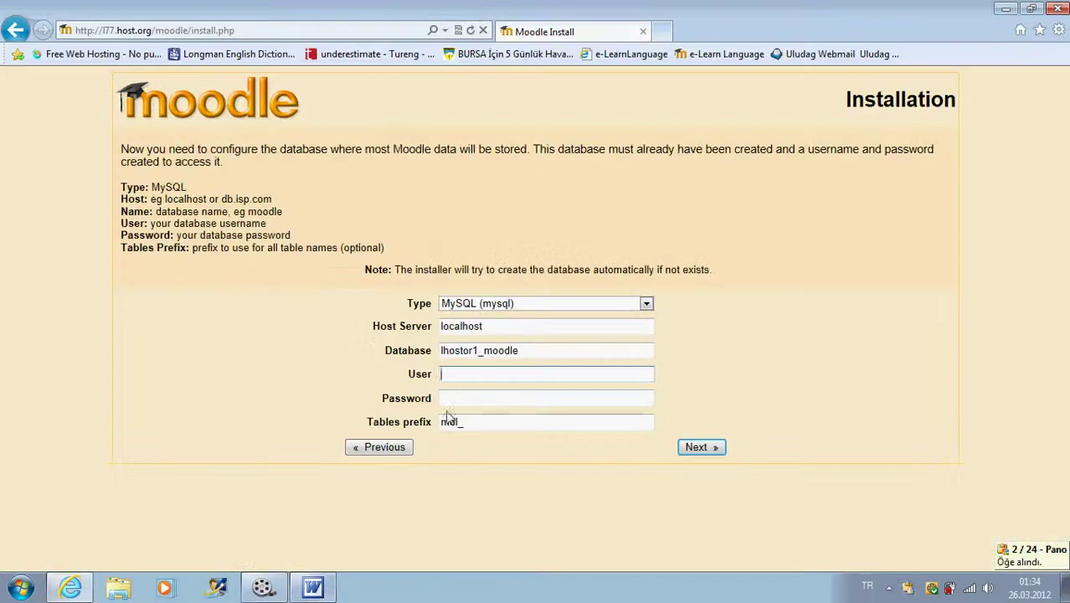
right_click(452, 370)
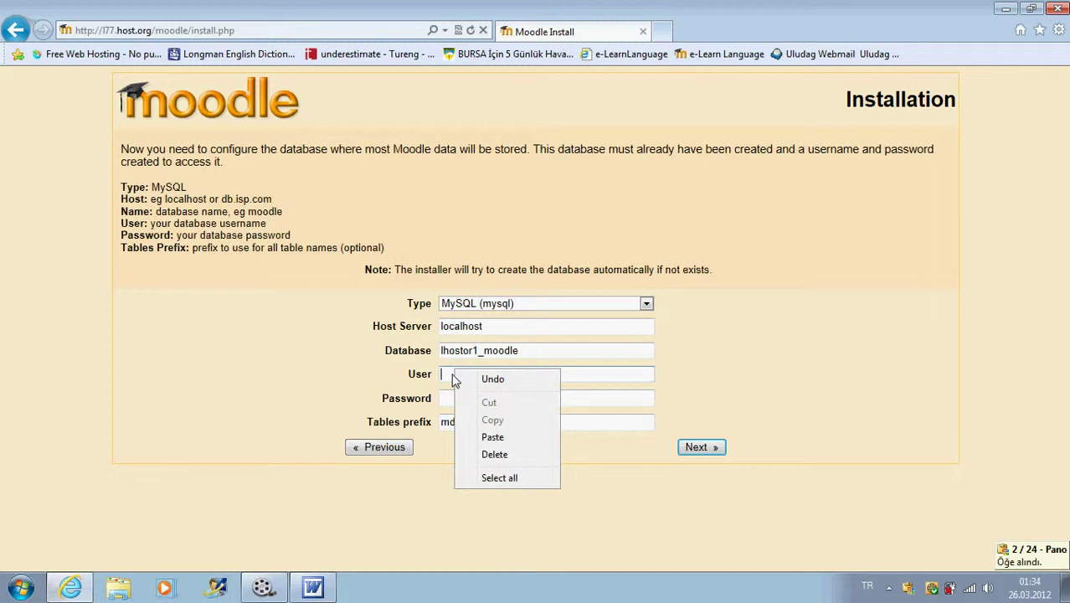
click(491, 437)
- Enter the database password and submit the connection settings
click(463, 399)
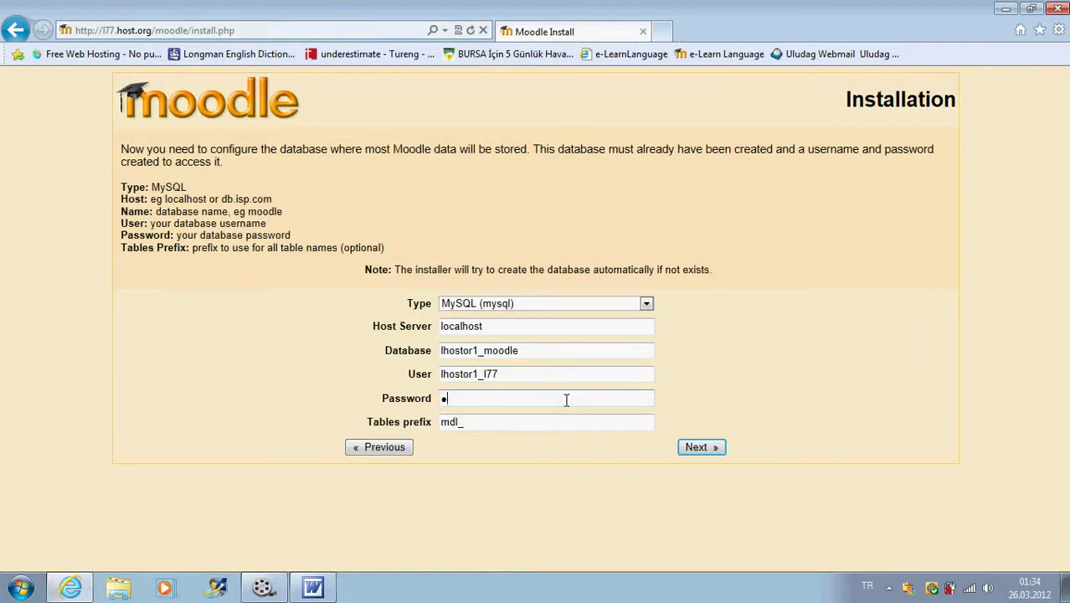
text(•••••••••)
click(697, 448)
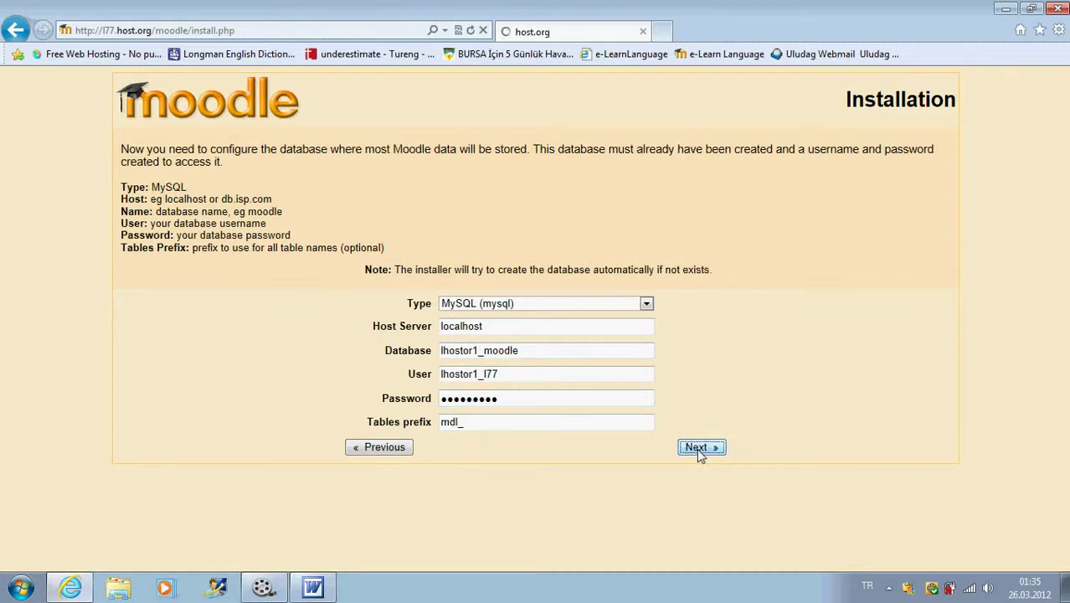
- Pass server checks, keep the English language pack, continue after config.php, and accept the GPL licence
scroll(759, 371, down, 3)
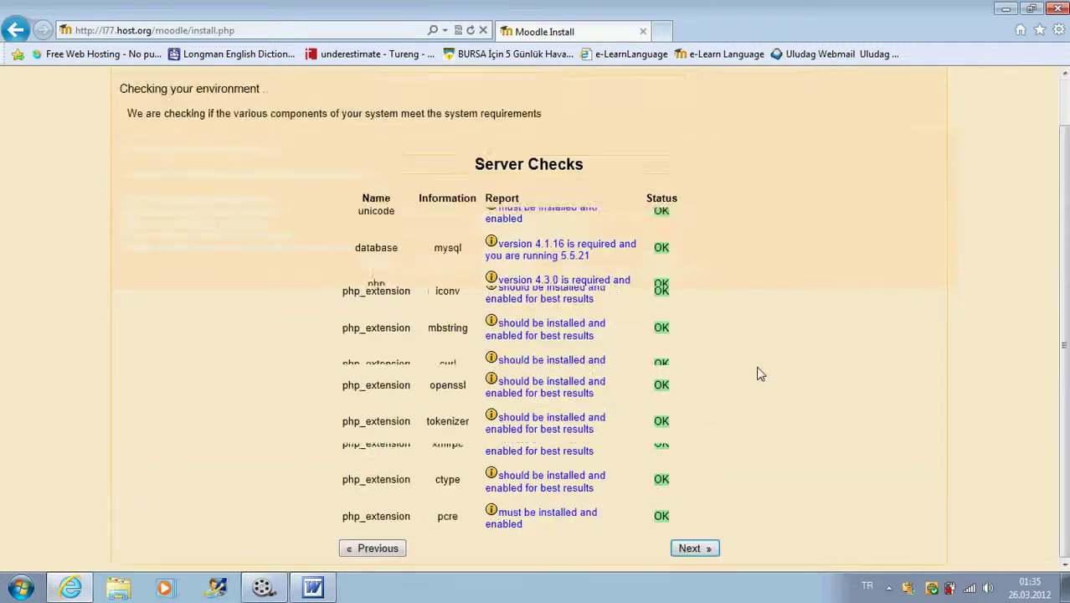
click(692, 549)
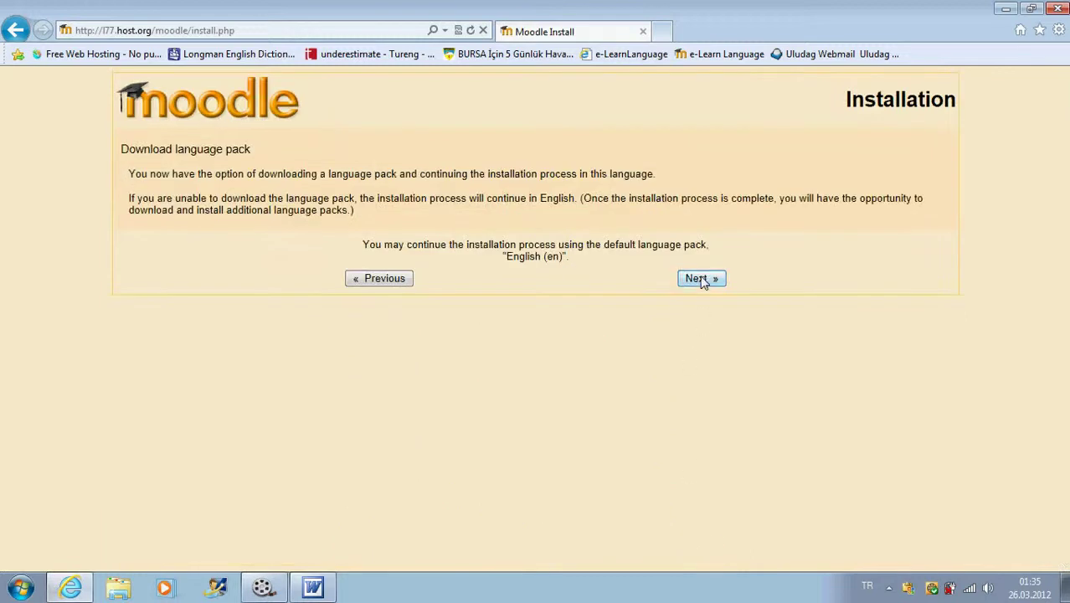
click(700, 279)
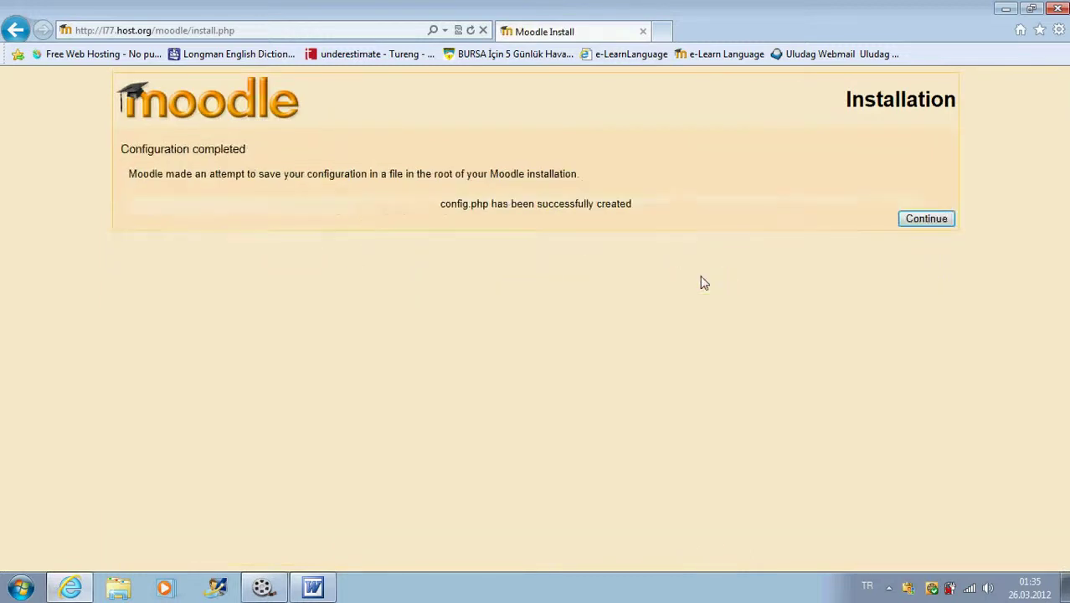
click(924, 219)
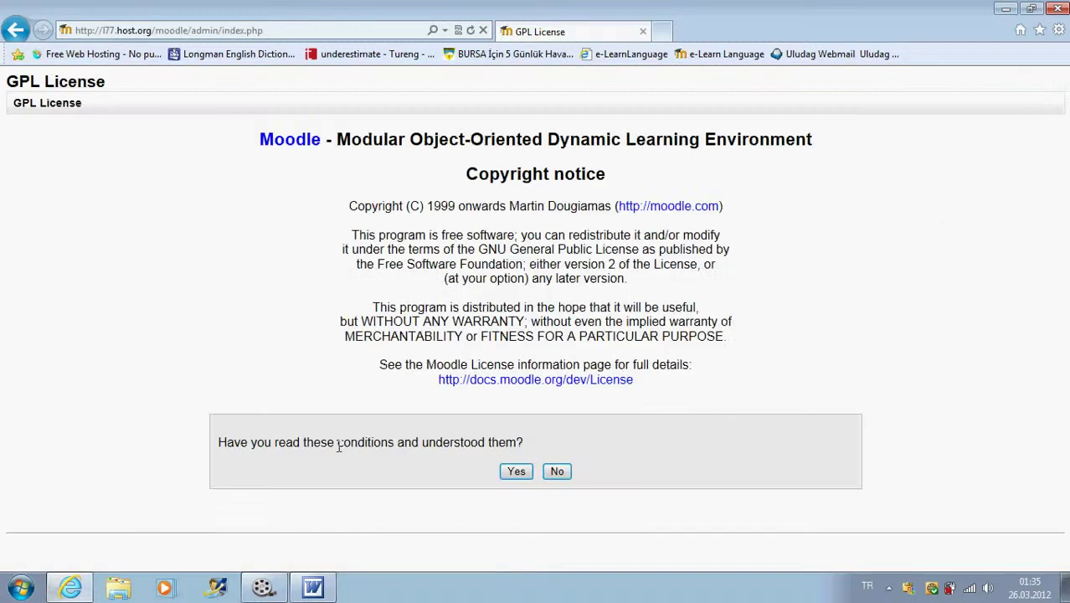
click(515, 472)
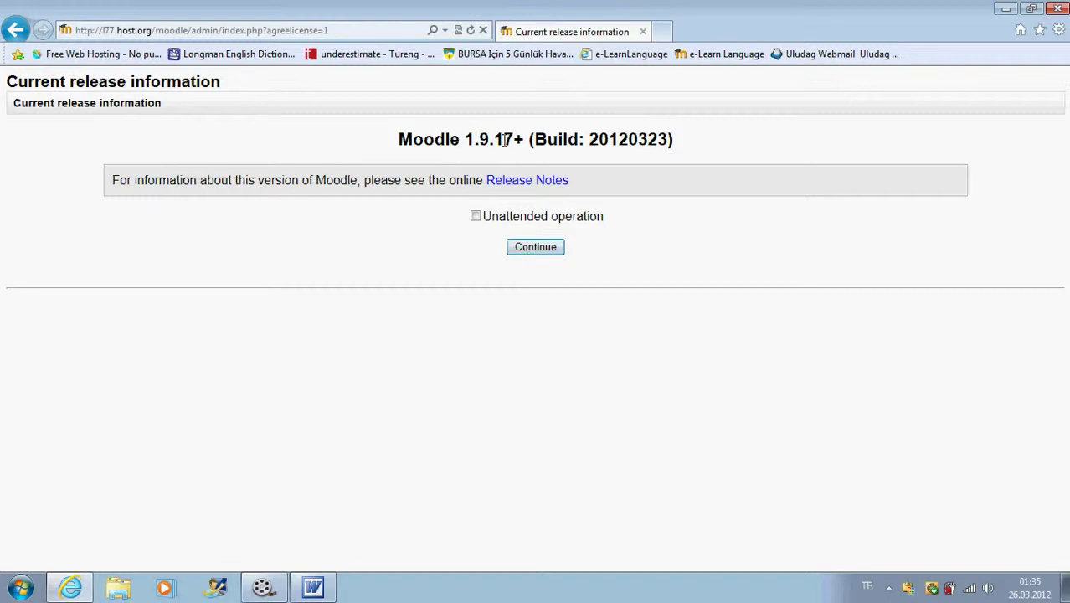
- Continue from the Moodle 1.9.17+ release information to build the database tables
click(540, 254)
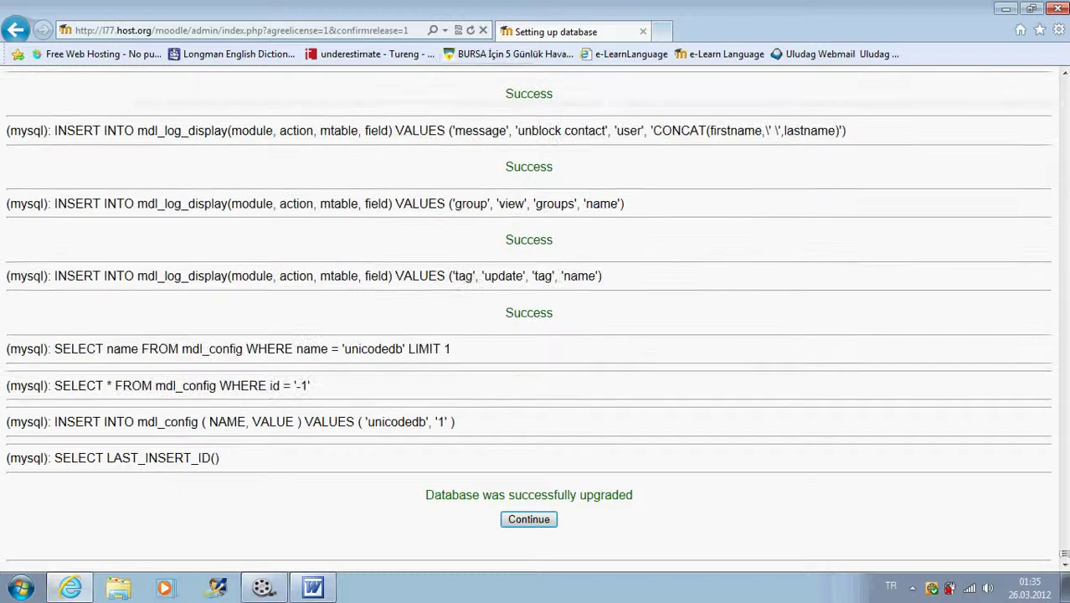
- Continue past the core database, workshop, question type, backup and block table setup pages
drag(1064, 559, 1064, 552)
click(529, 520)
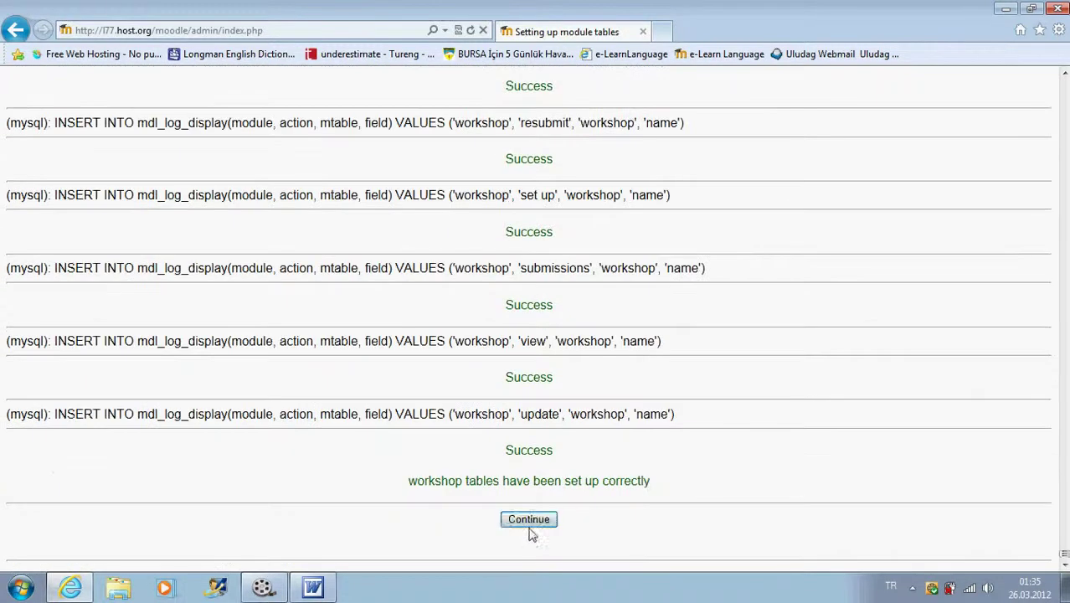
click(529, 526)
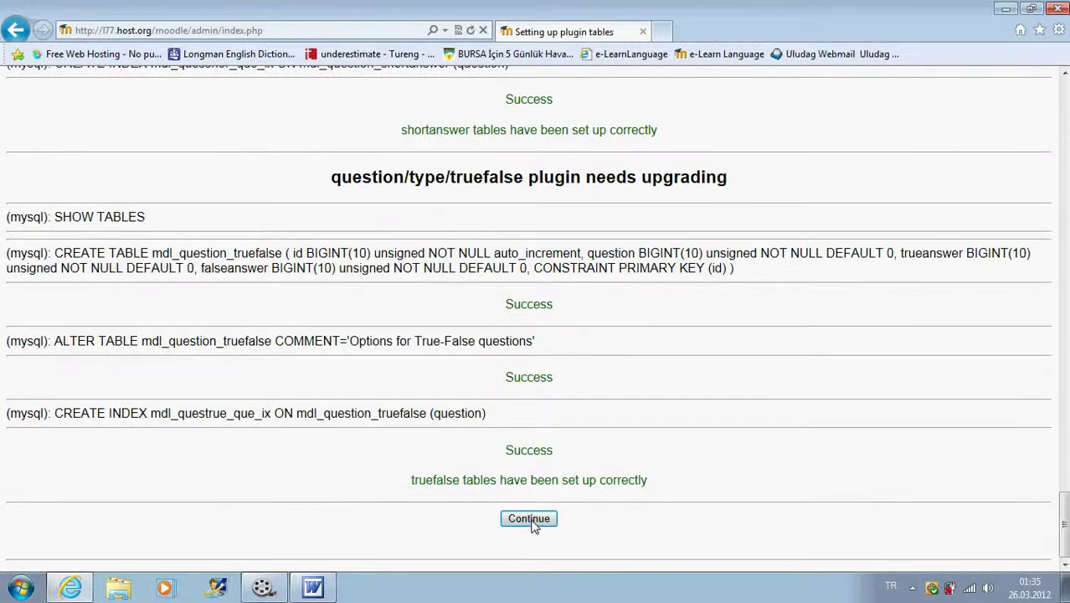
click(531, 523)
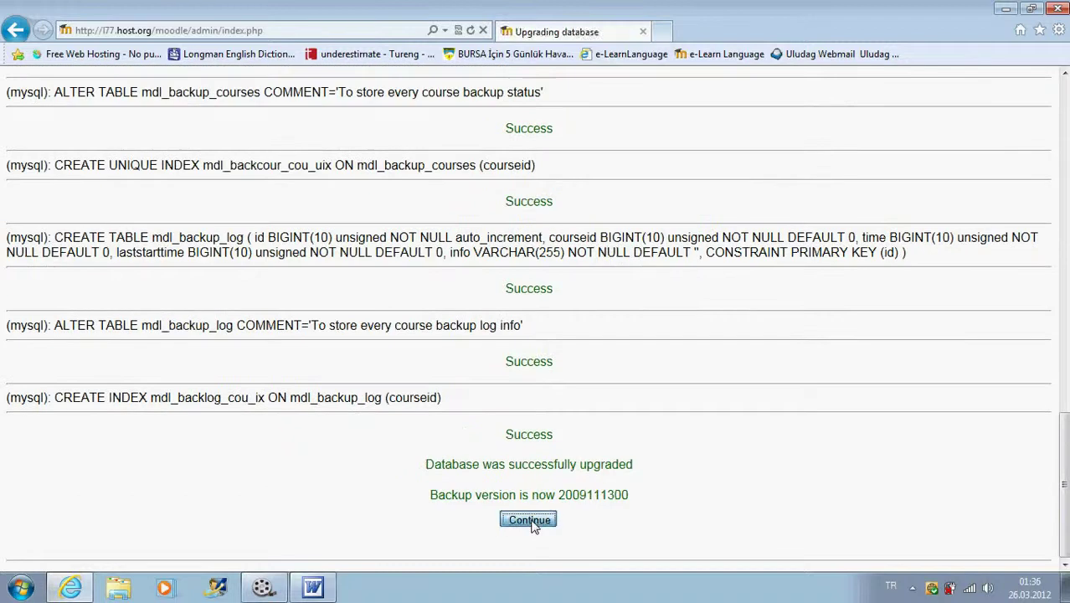
click(530, 522)
click(533, 523)
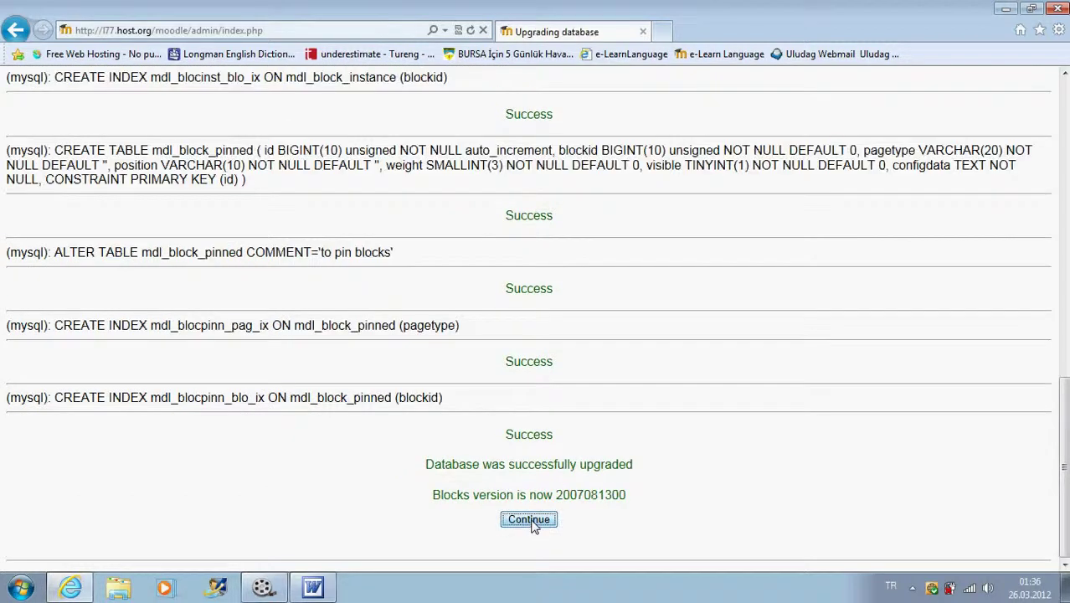
- Continue through the enrolment, grade and report plugin table pages to the administrator account form
click(531, 520)
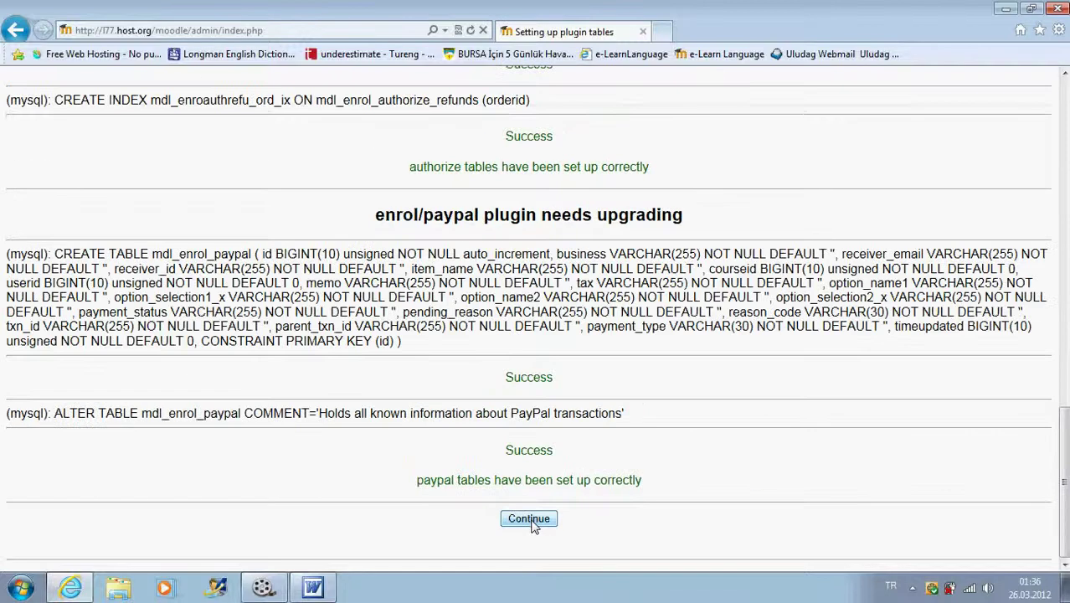
click(530, 520)
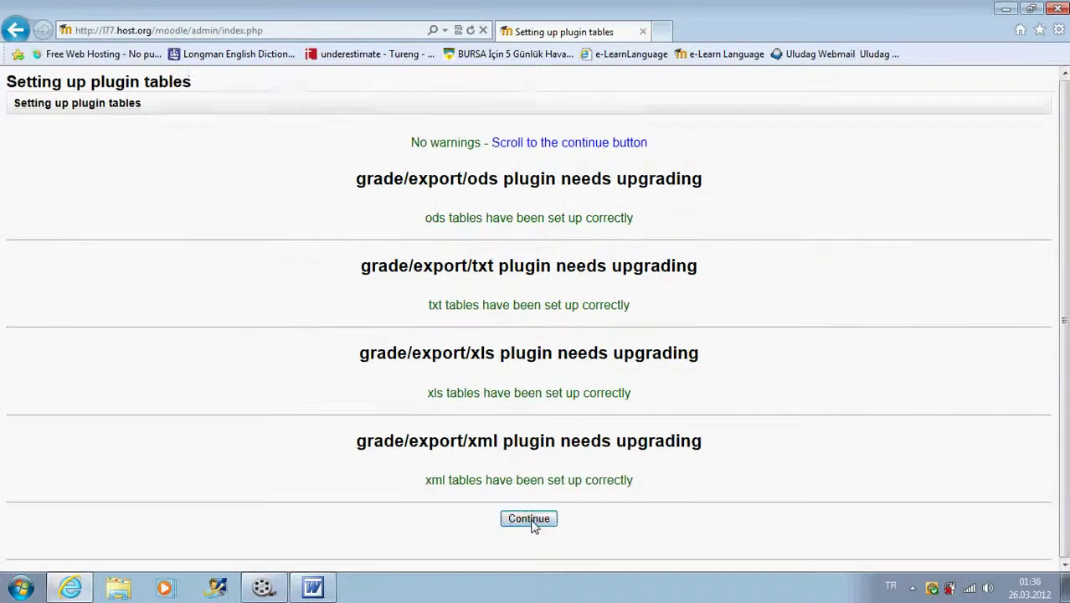
click(531, 520)
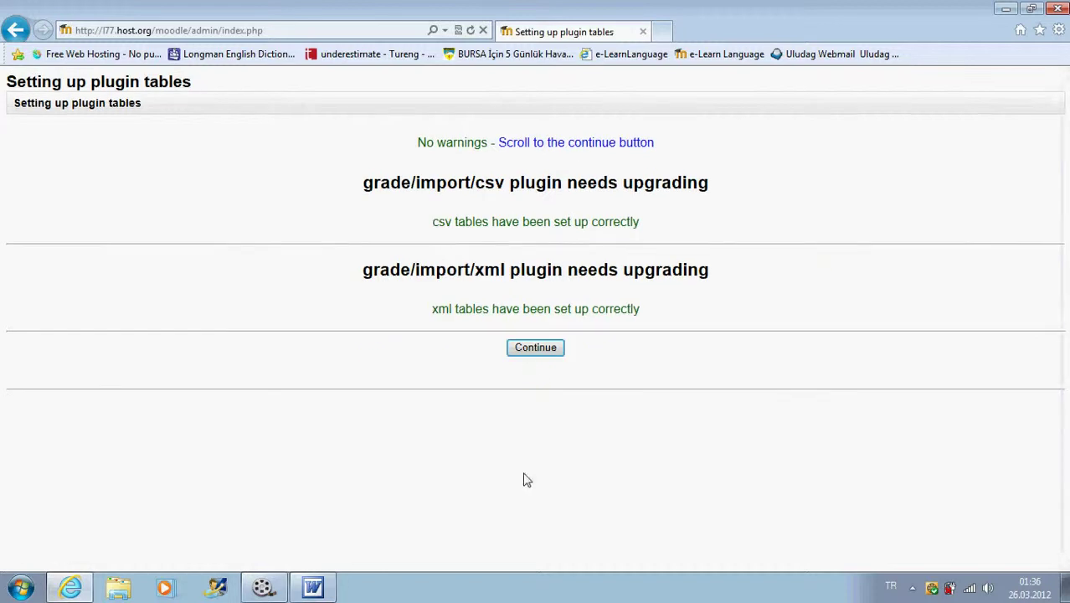
click(535, 350)
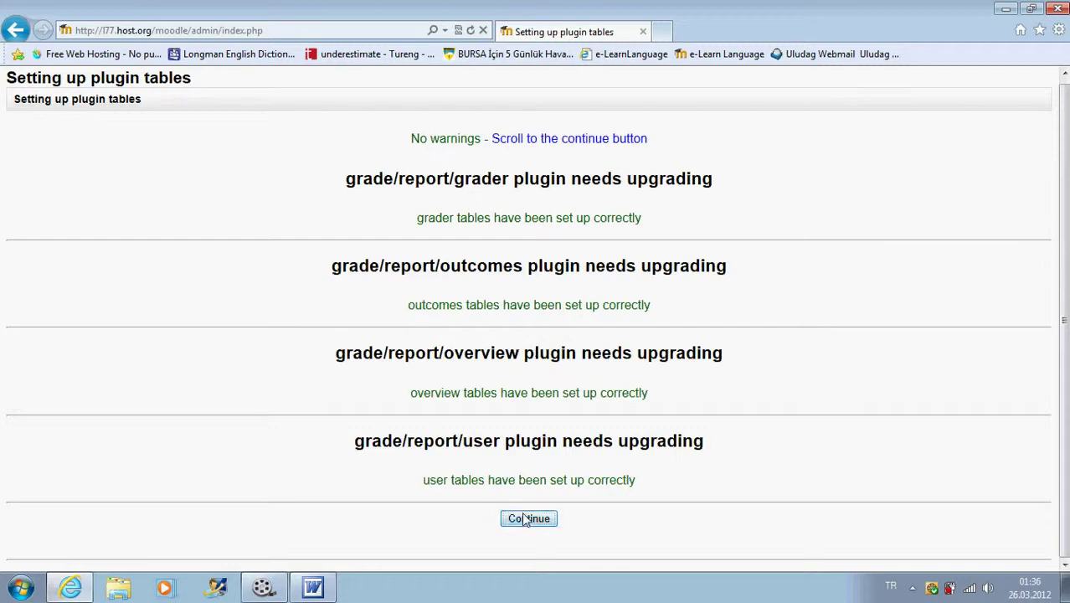
click(524, 519)
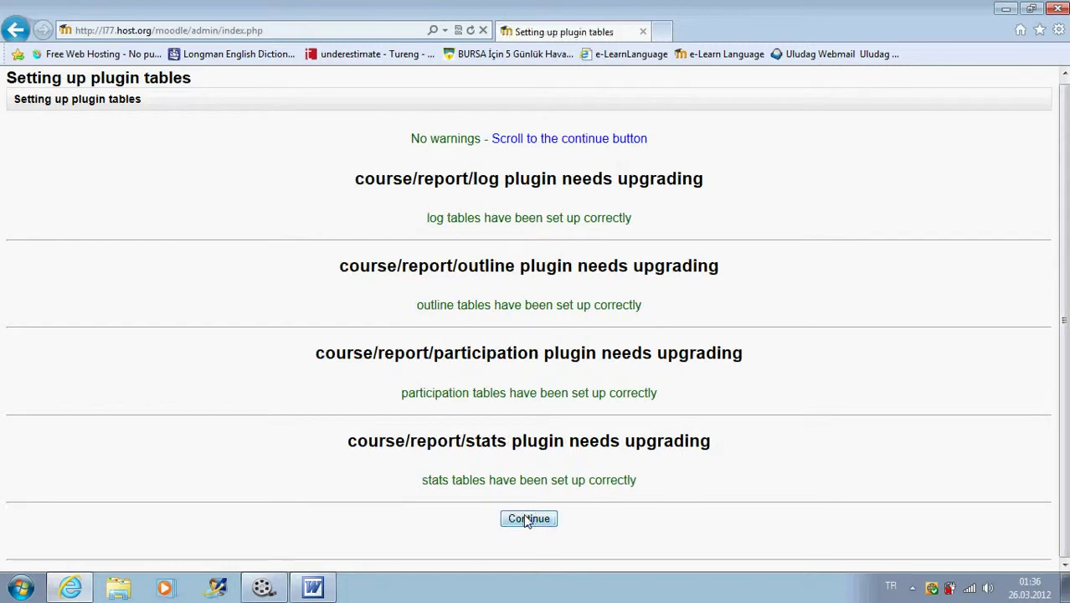
click(530, 519)
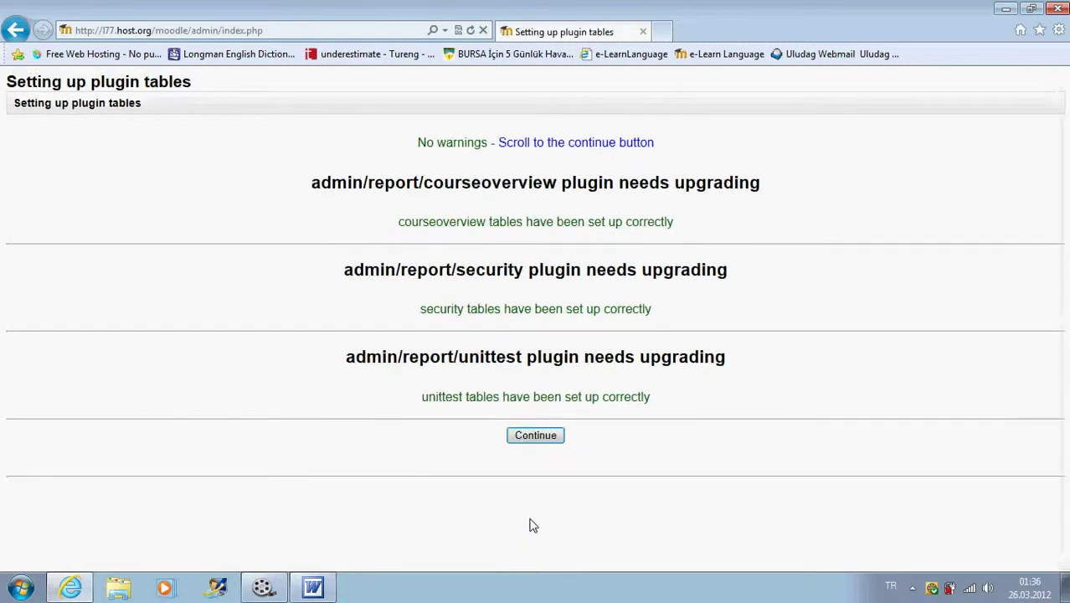
click(537, 436)
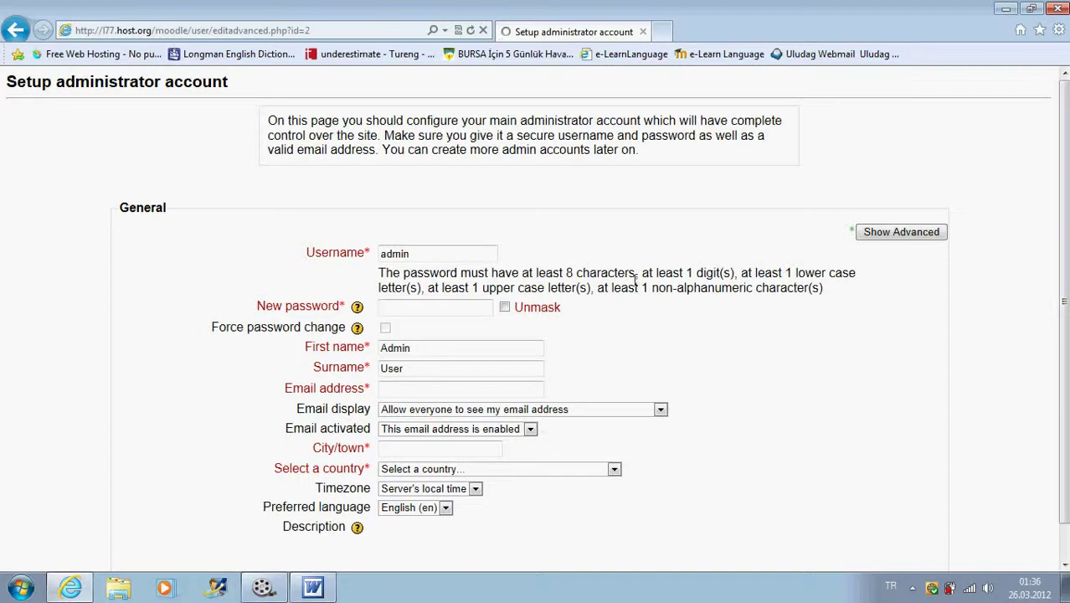
- Clear the default admin username and enter a new administrator password
scroll(634, 282, down, 2)
scroll(569, 272, up, 2)
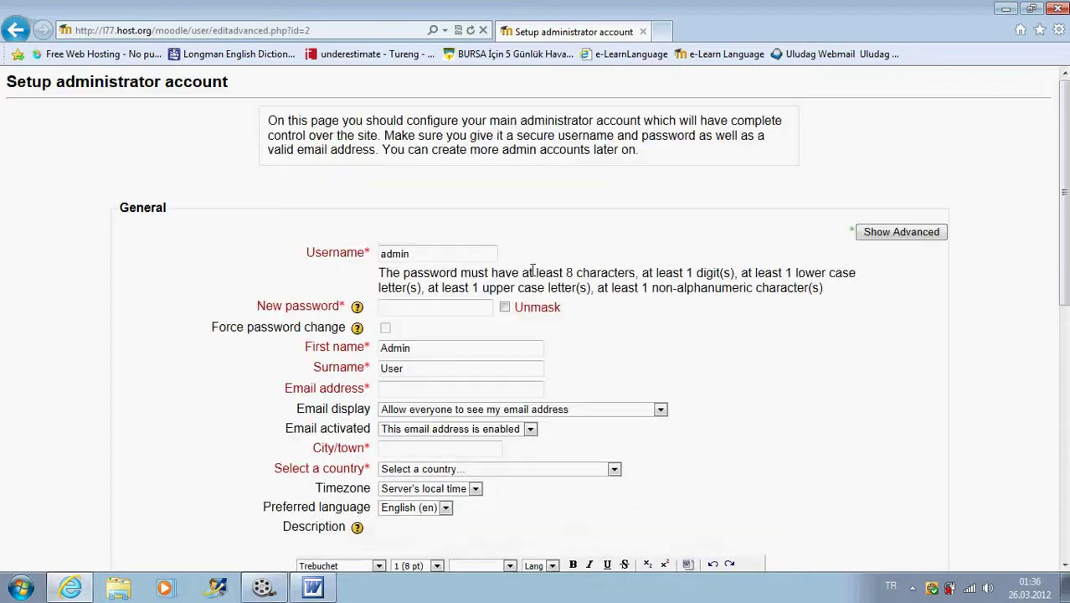
scroll(527, 264, down, 2)
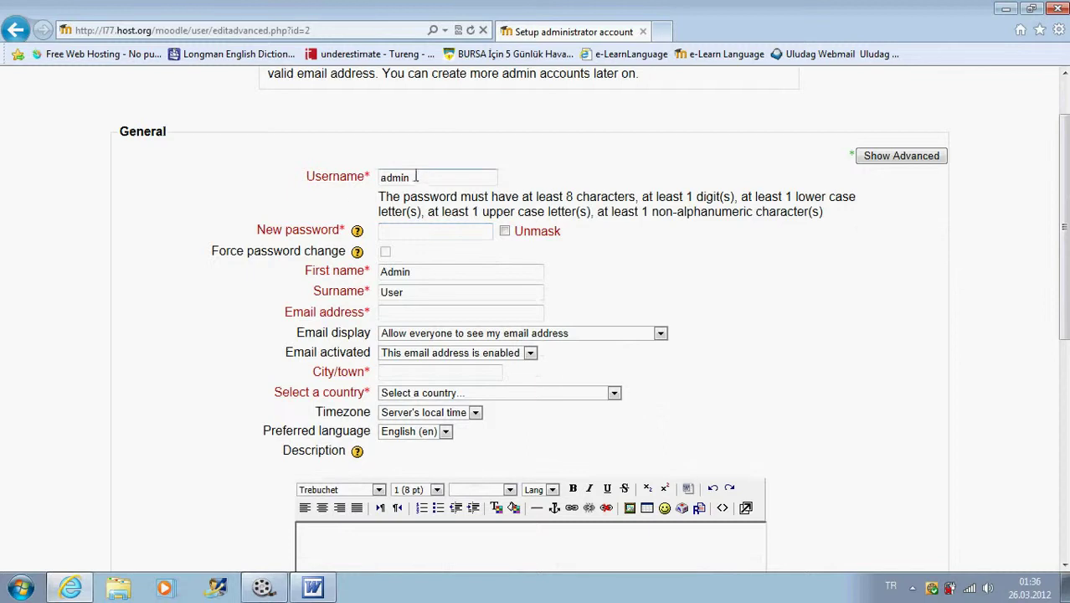
drag(414, 178, 364, 183)
key(BackSpace)
click(406, 231)
text(•••••••••)
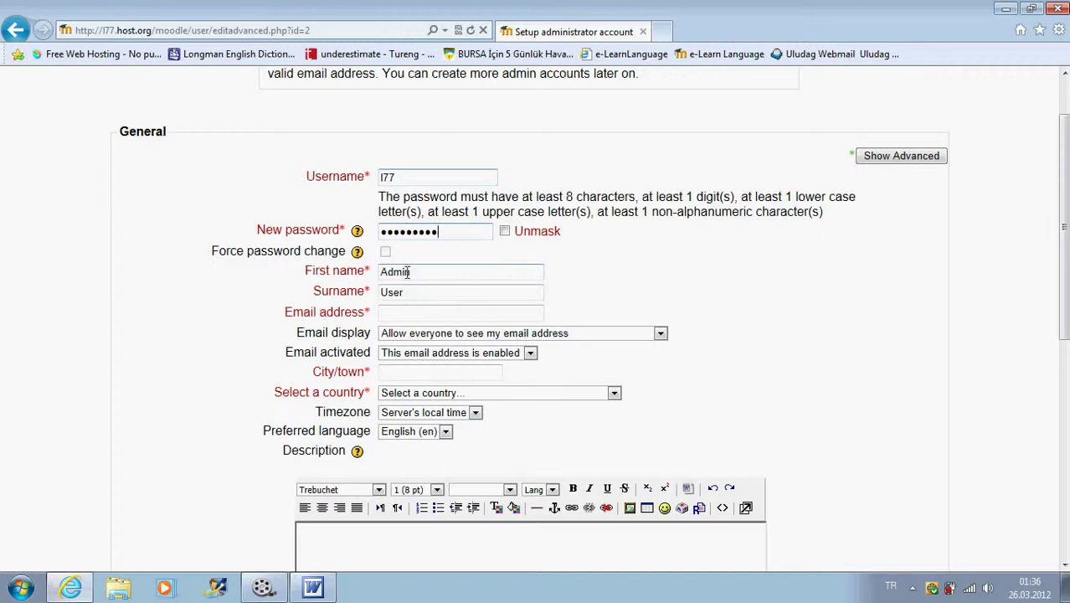
- Select the default first name, move to the surname, and enter the administrator's e-mail address
double_click(415, 272)
key(Tab)
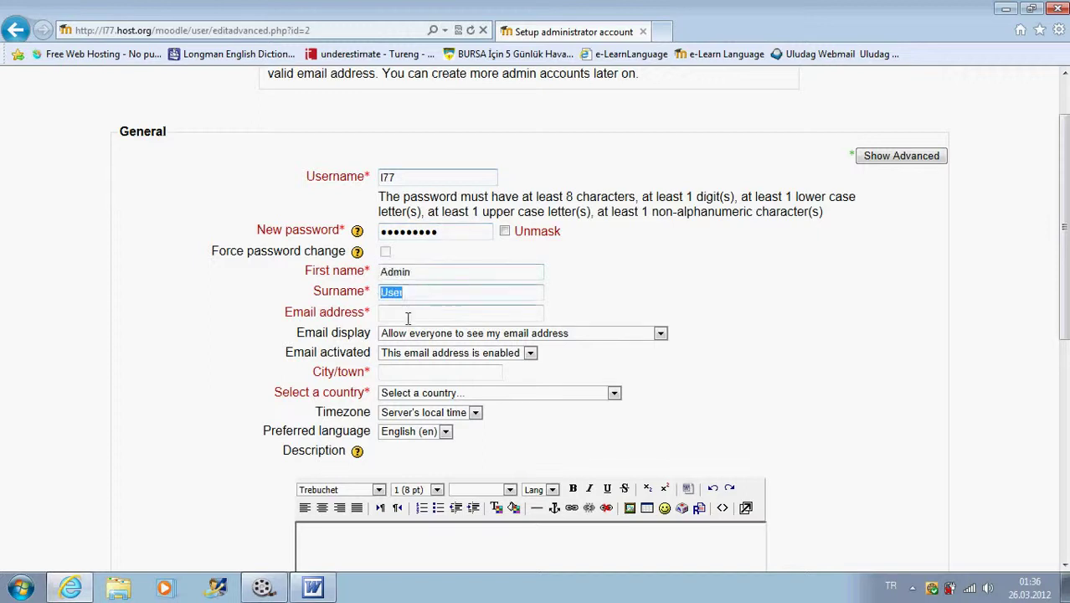
click(410, 311)
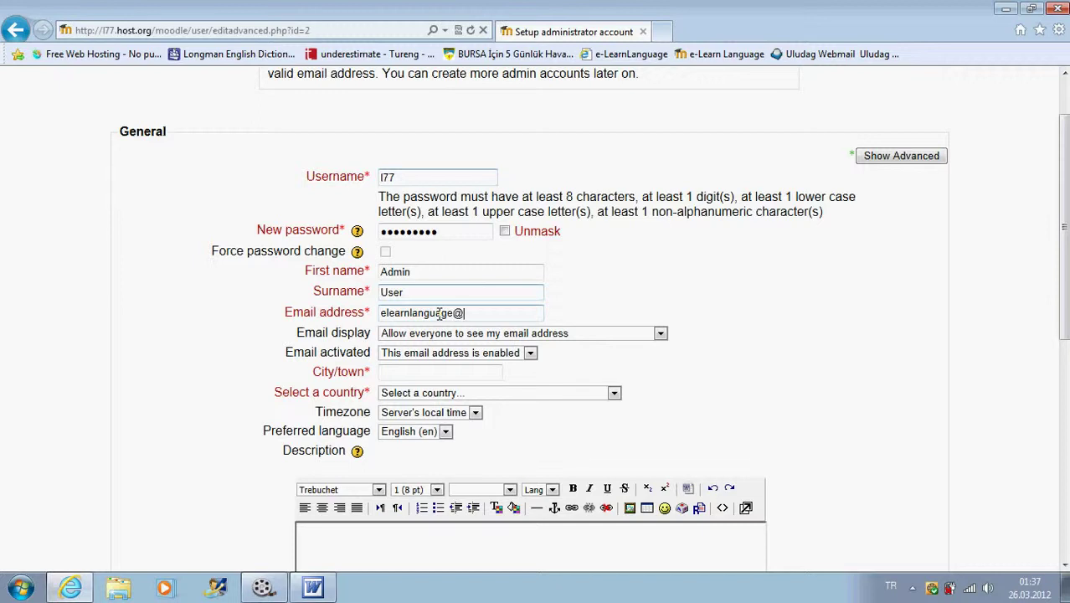
- Set the administrator's city to Bursa and country to Turkey
scroll(440, 312, down, 3)
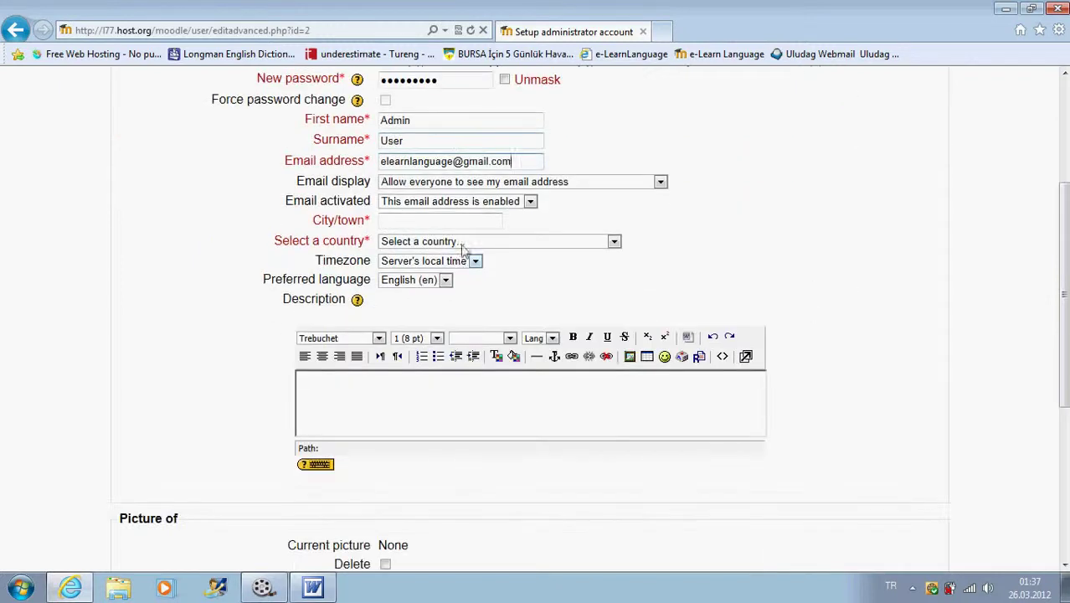
click(411, 223)
text(Bur)
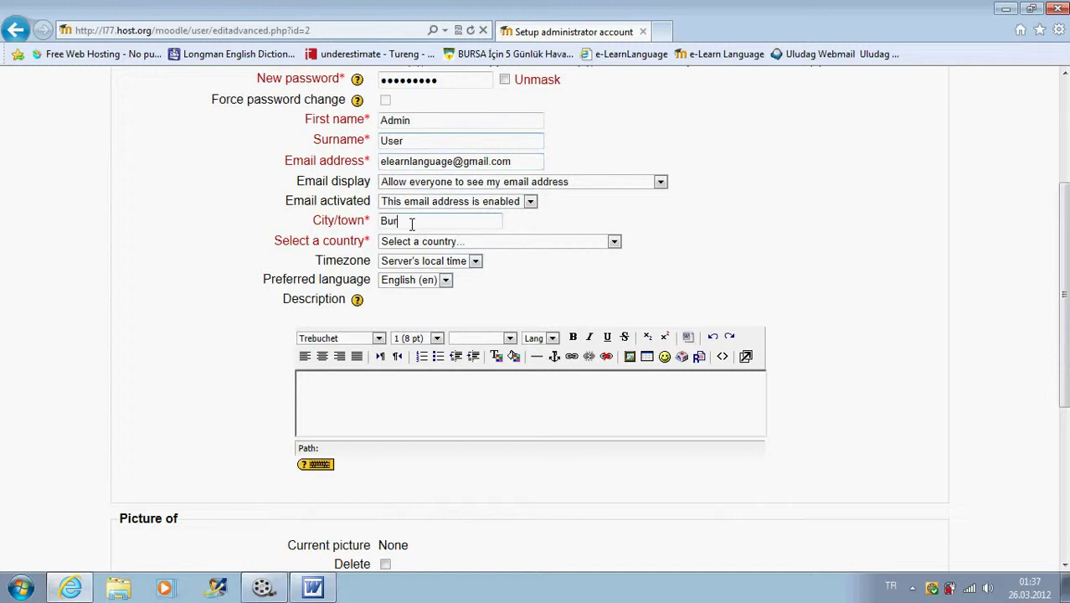
text(sa)
click(613, 241)
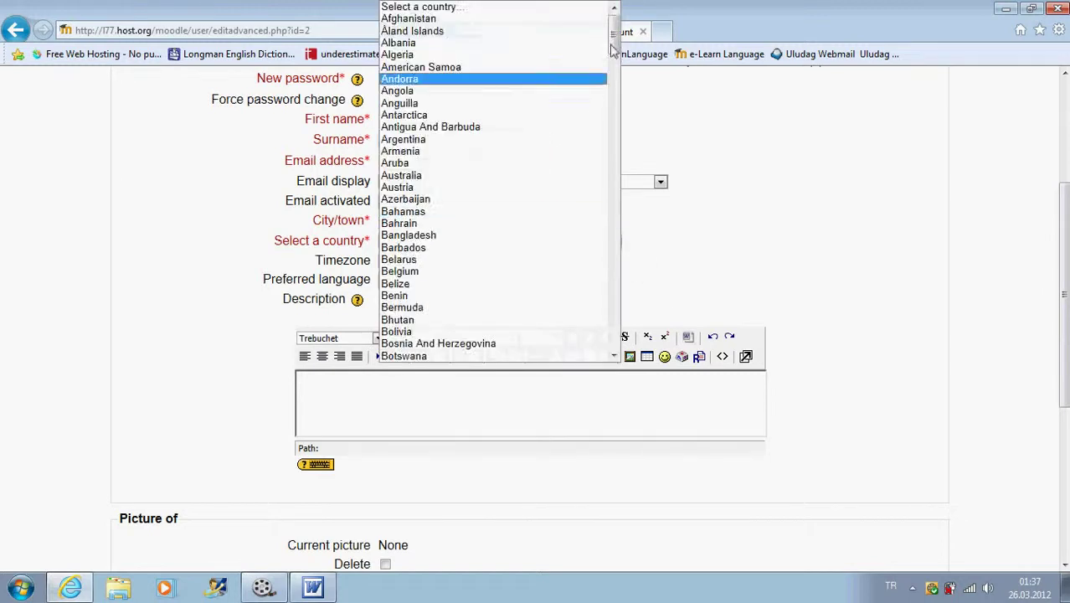
drag(614, 50, 614, 305)
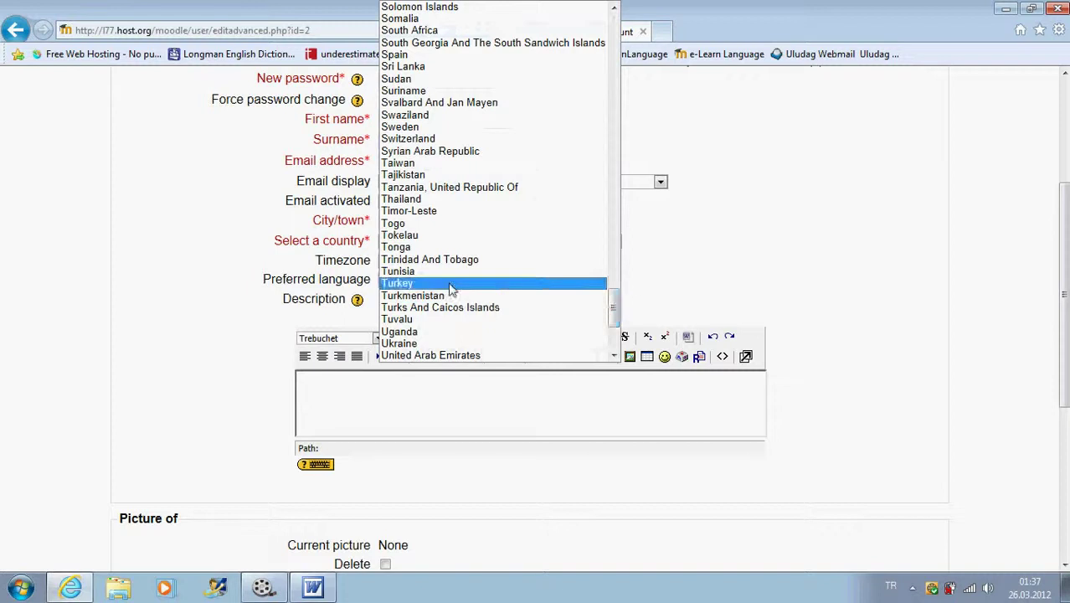
click(450, 284)
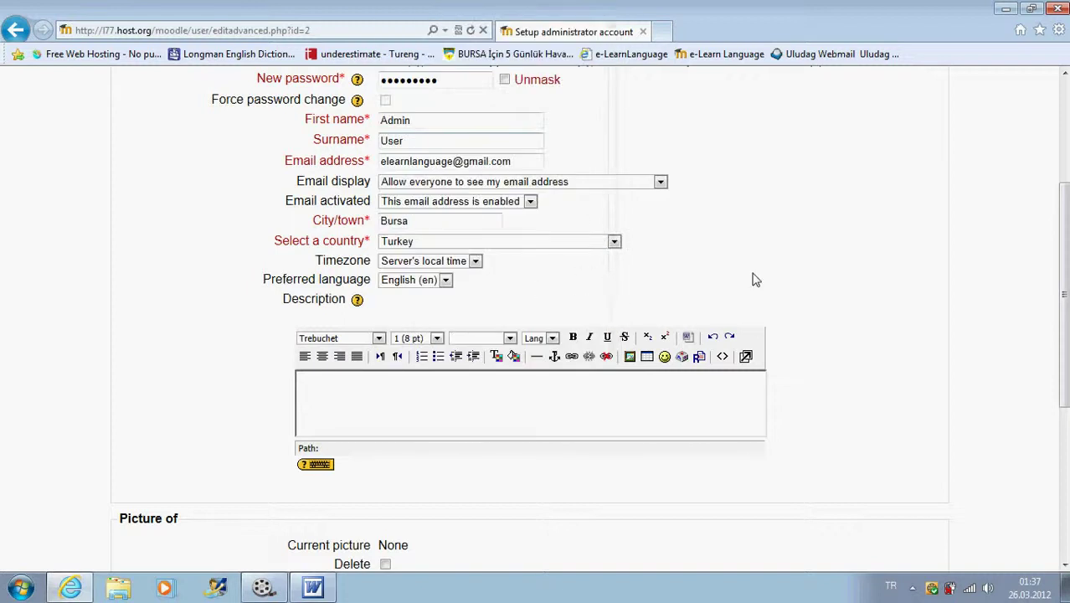
- Replace the first name and surname with new values and submit the administrator profile
scroll(798, 258, down, 2)
scroll(798, 260, up, 3)
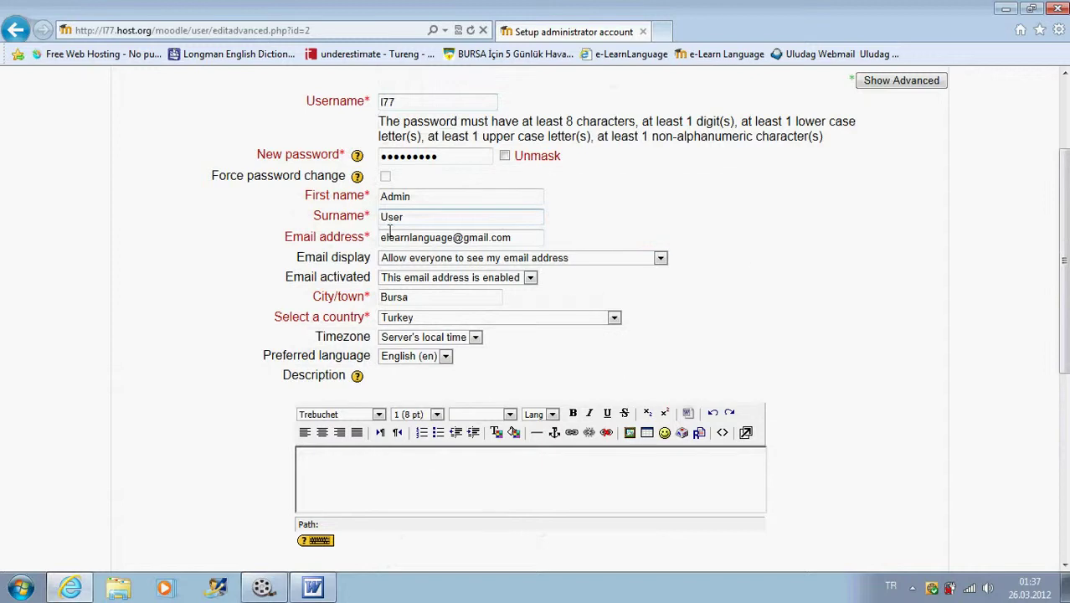
scroll(758, 295, up, 3)
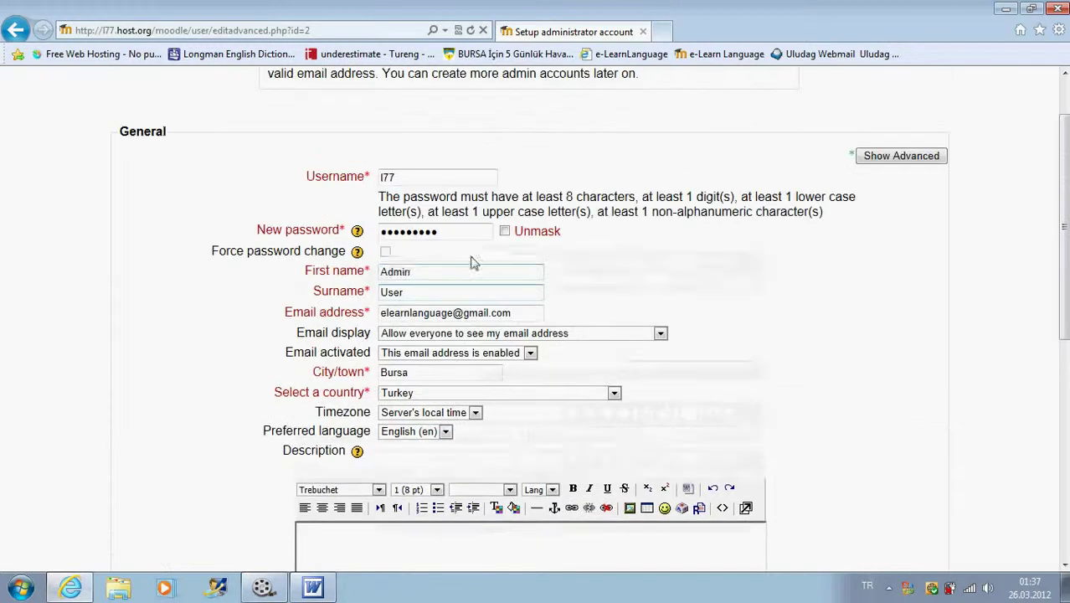
double_click(406, 270)
text(L)
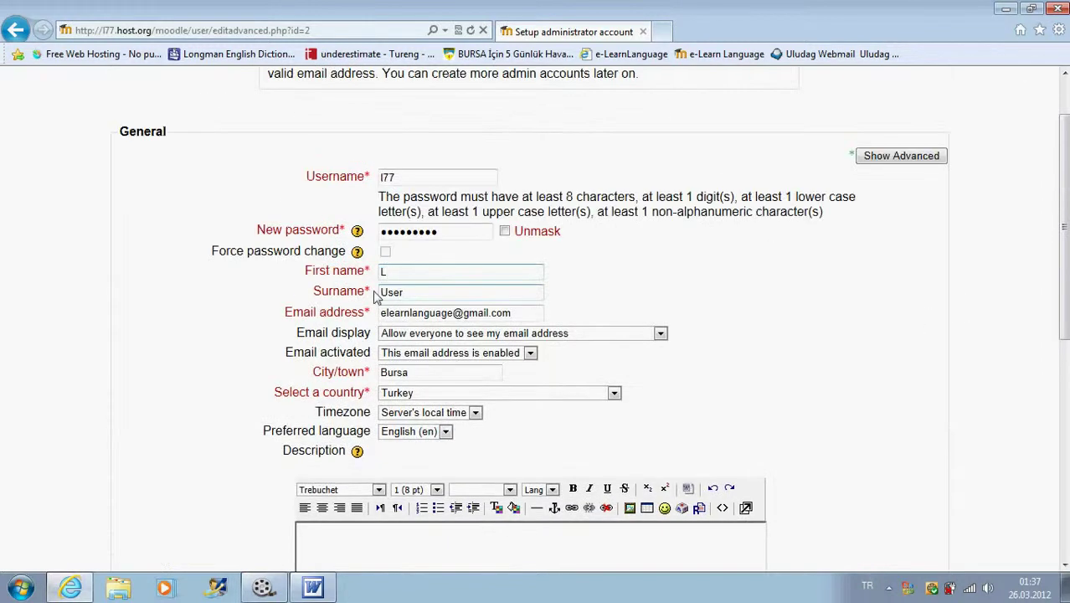
double_click(388, 292)
text(77)
scroll(796, 308, down, 10)
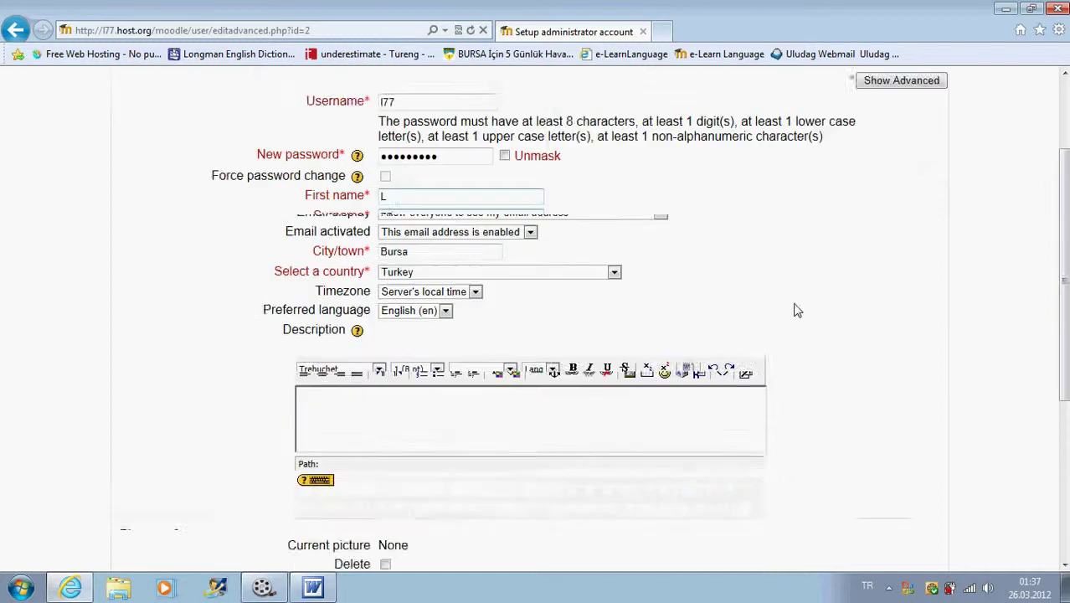
click(433, 466)
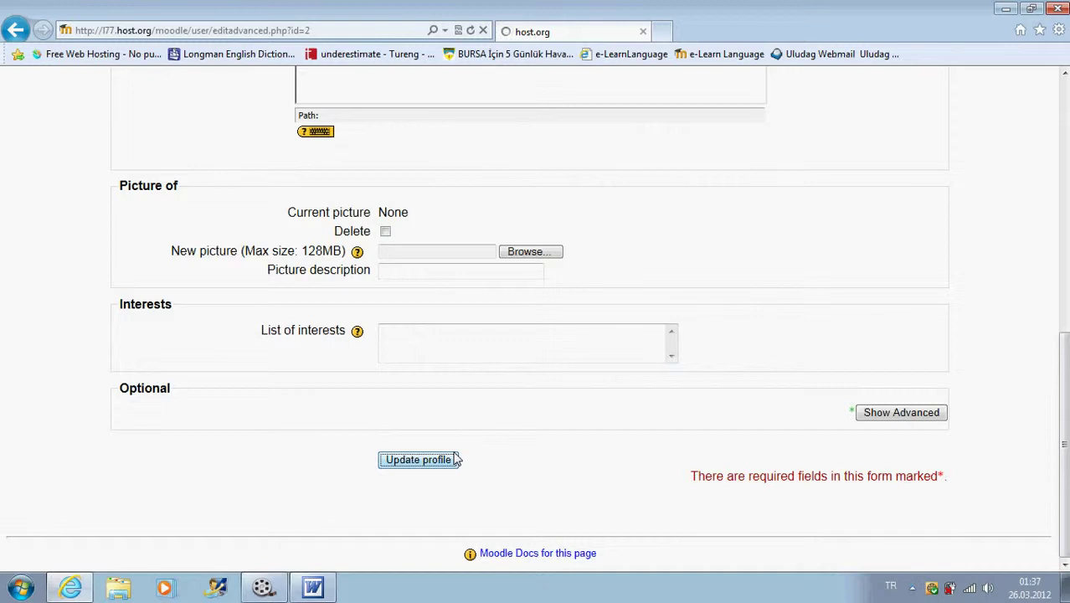
- Name the site 'L 77 ET & MD' with short name 'L 77' and save the front page settings
scroll(703, 267, down, 1)
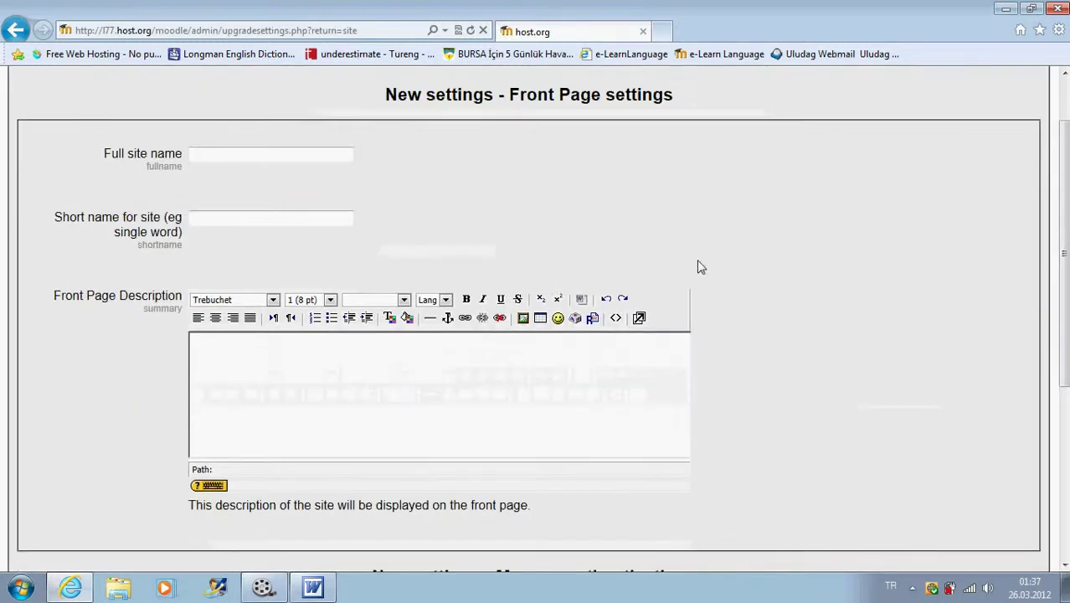
click(200, 153)
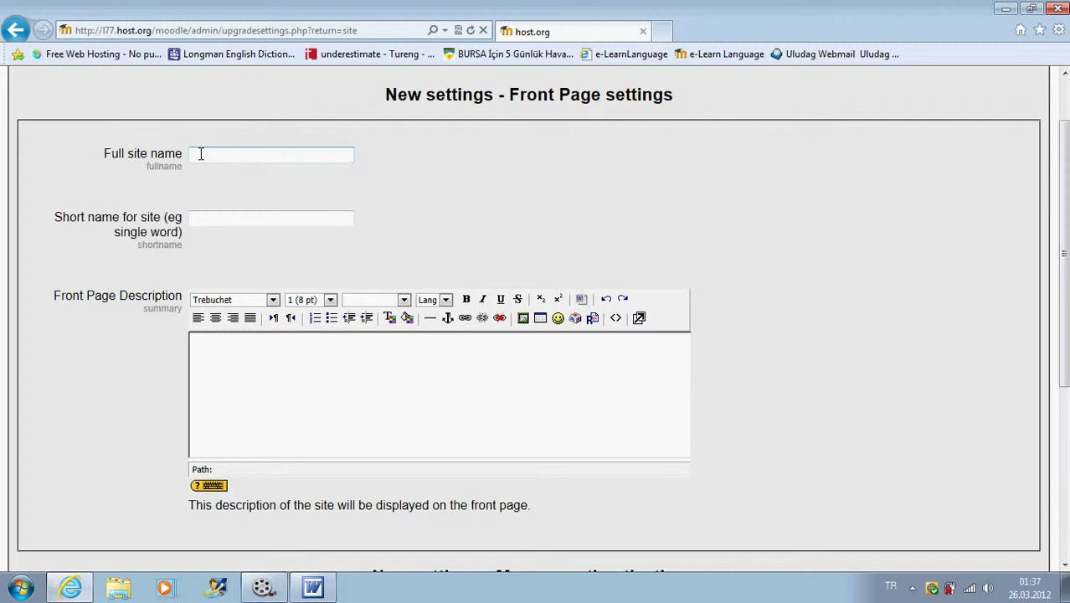
text(L177)
text( ET)
text( & )
text(MD)
click(203, 219)
text(L)
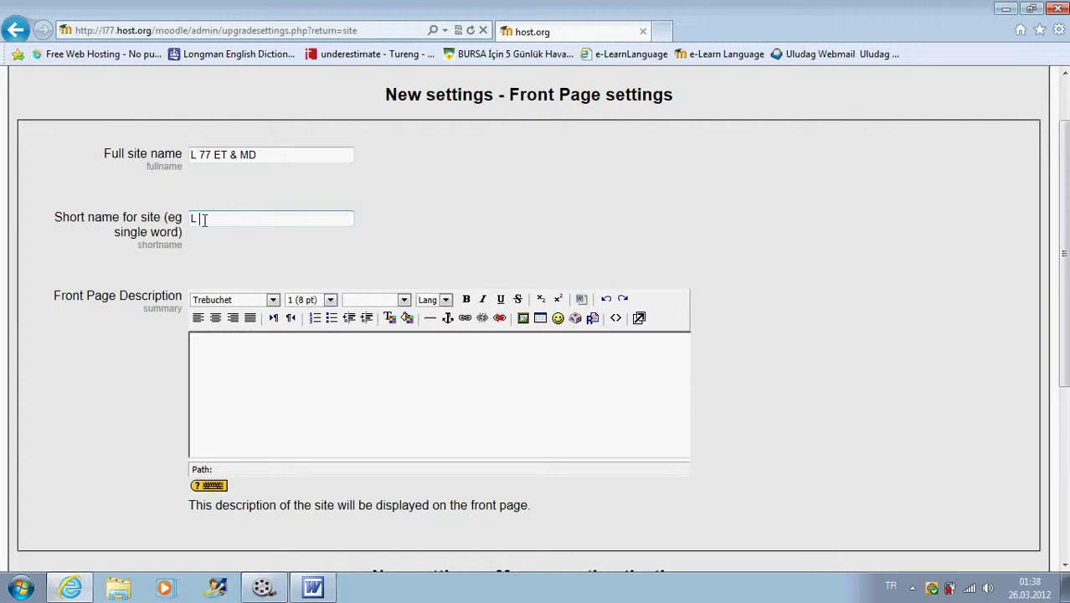
text(177)
scroll(382, 323, down, 3)
click(240, 205)
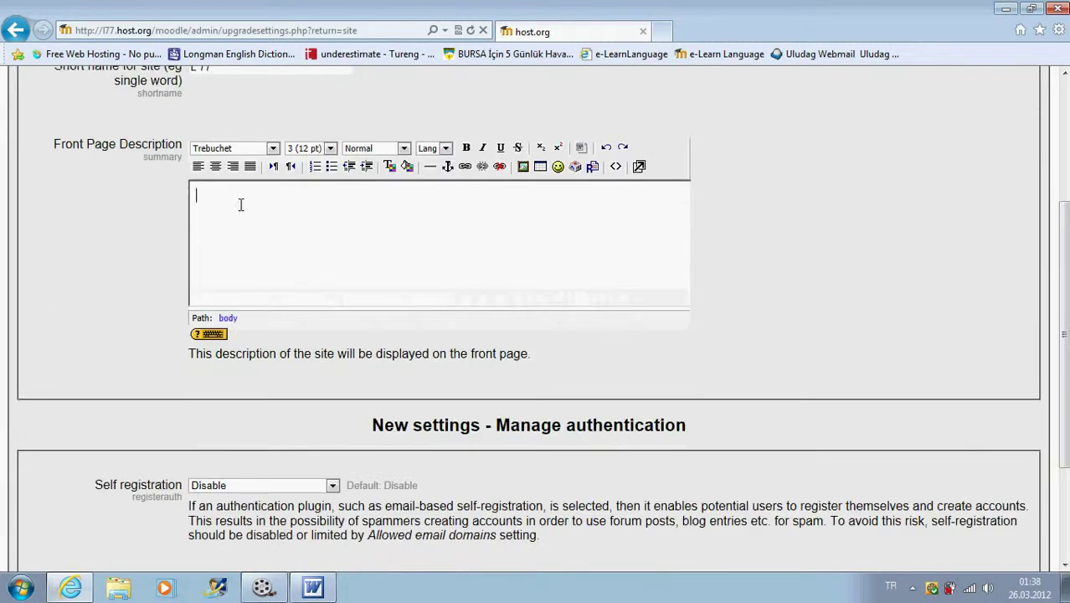
scroll(241, 204, up, 3)
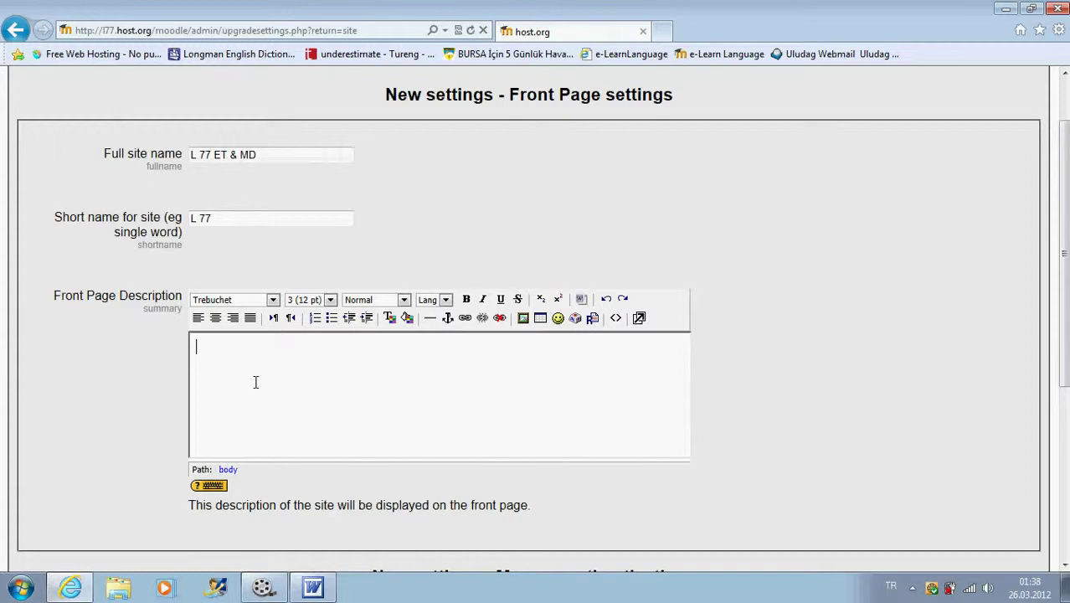
scroll(278, 391, down, 6)
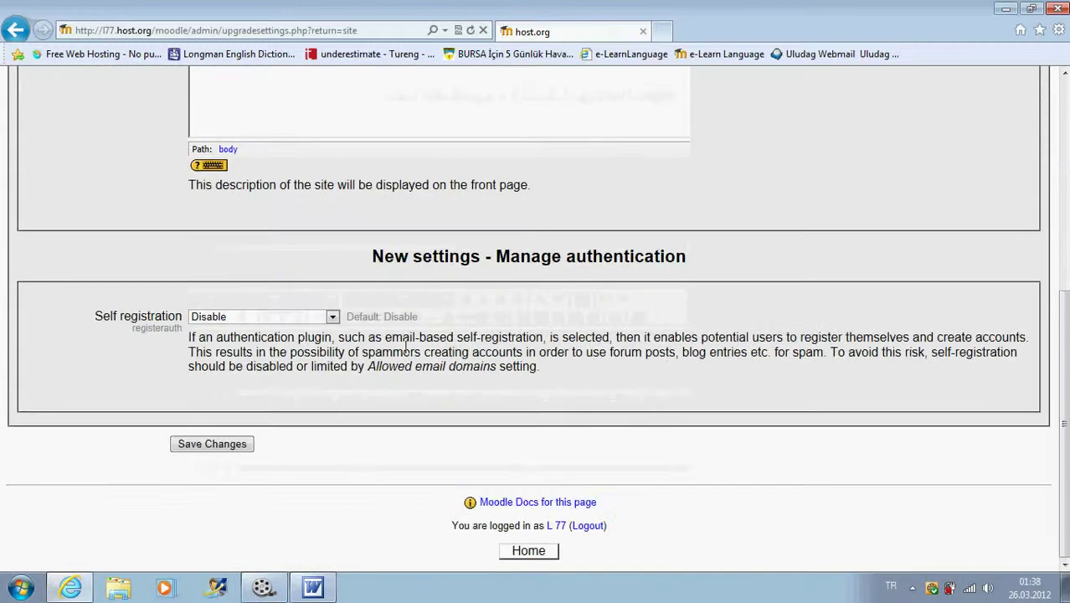
click(237, 446)
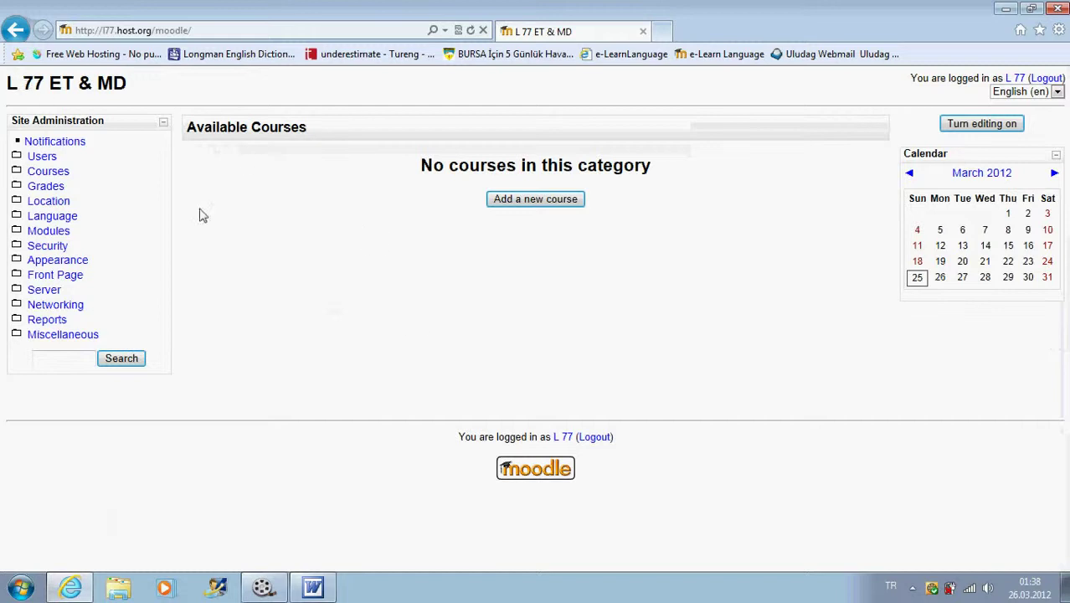
- Switch to the Word notes document listing database name lhostor1_moodle and its user
drag(127, 90, 6, 87)
click(140, 92)
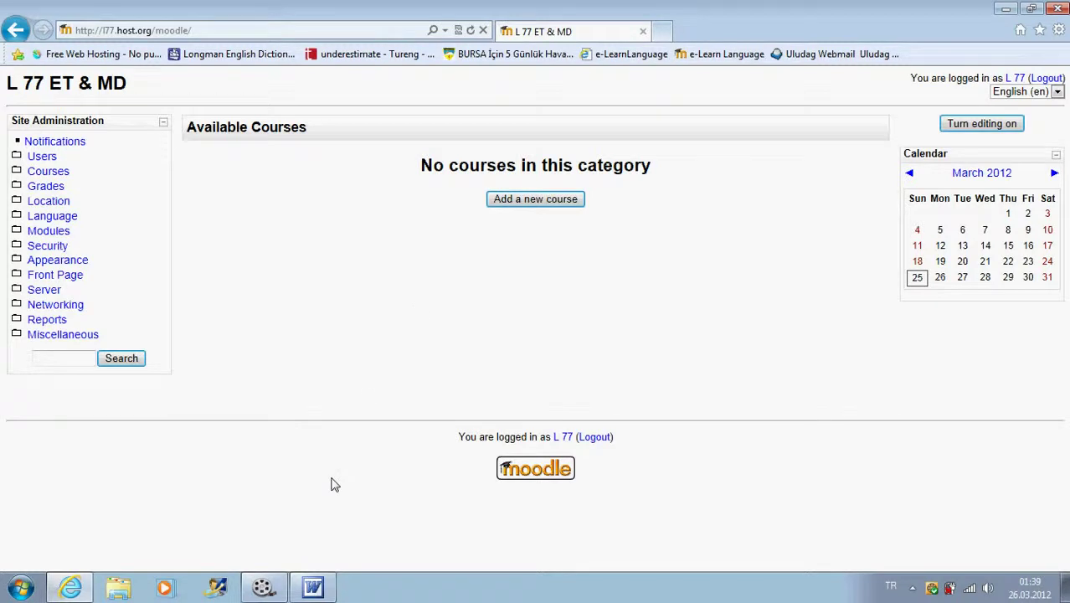
click(312, 586)
drag(219, 173, 238, 194)
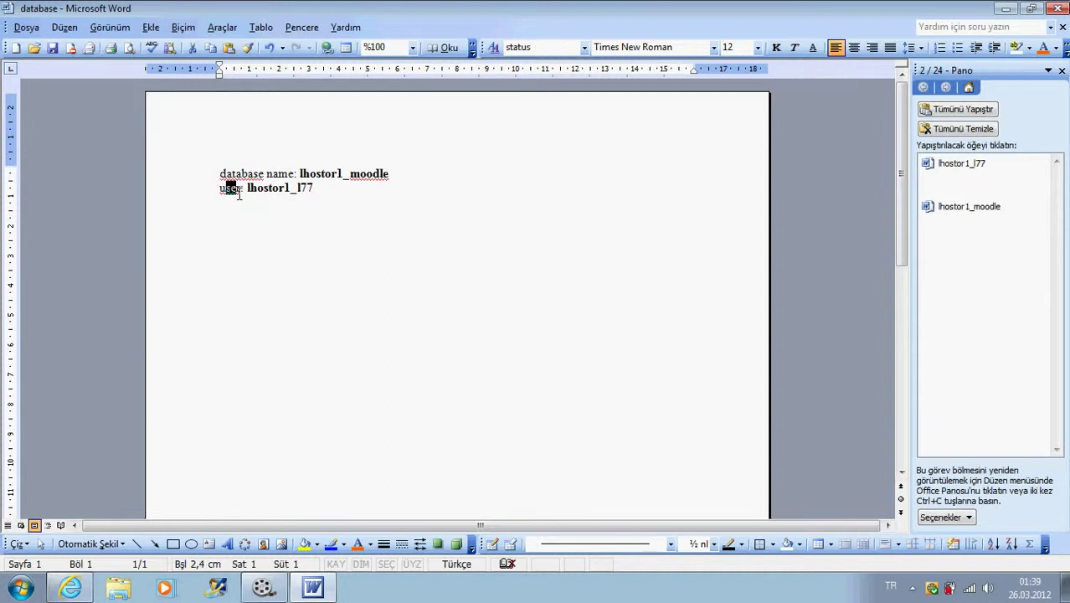
- Minimize the Word notes to return to the L 77 ET & MD Moodle front page
click(258, 187)
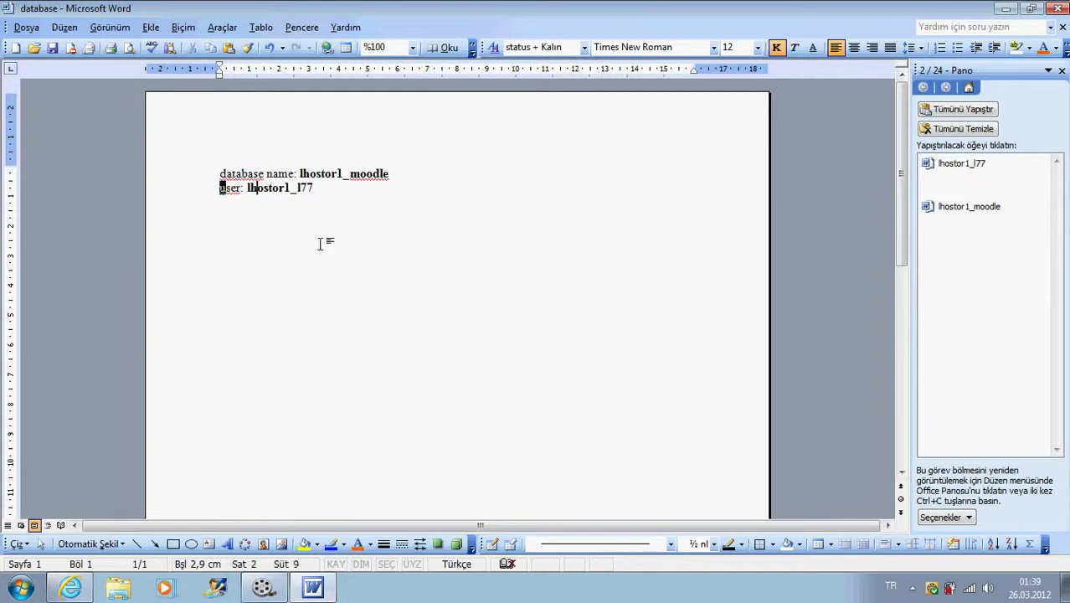
click(323, 589)
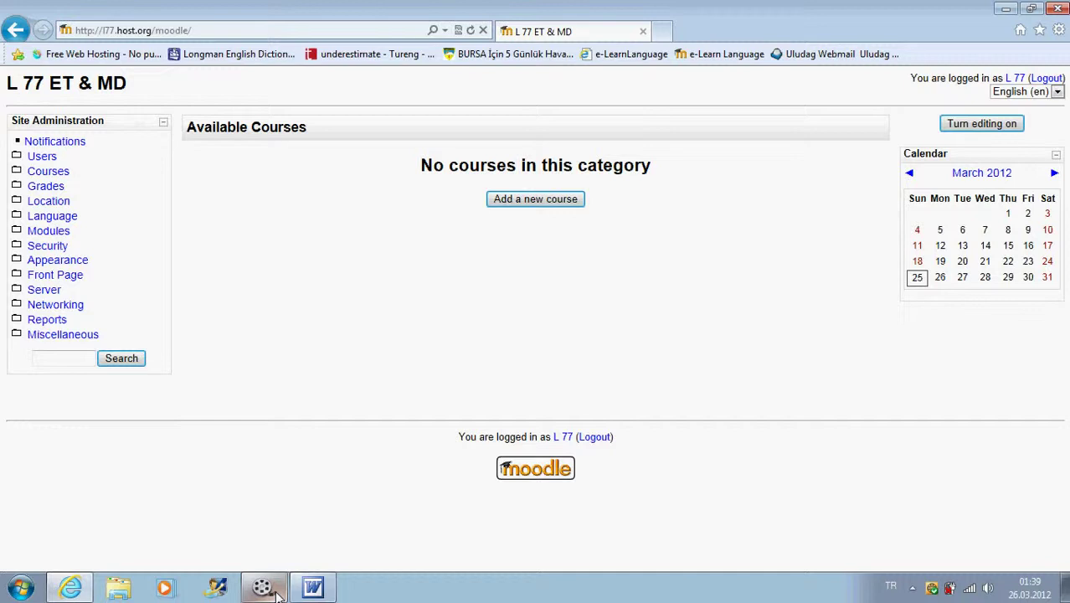
click(277, 592)
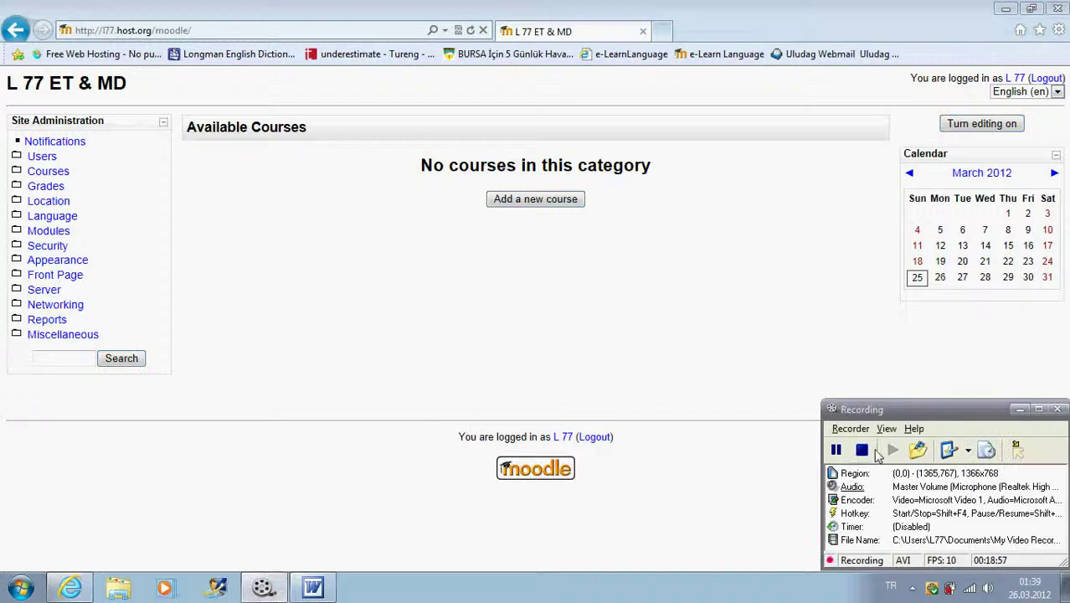